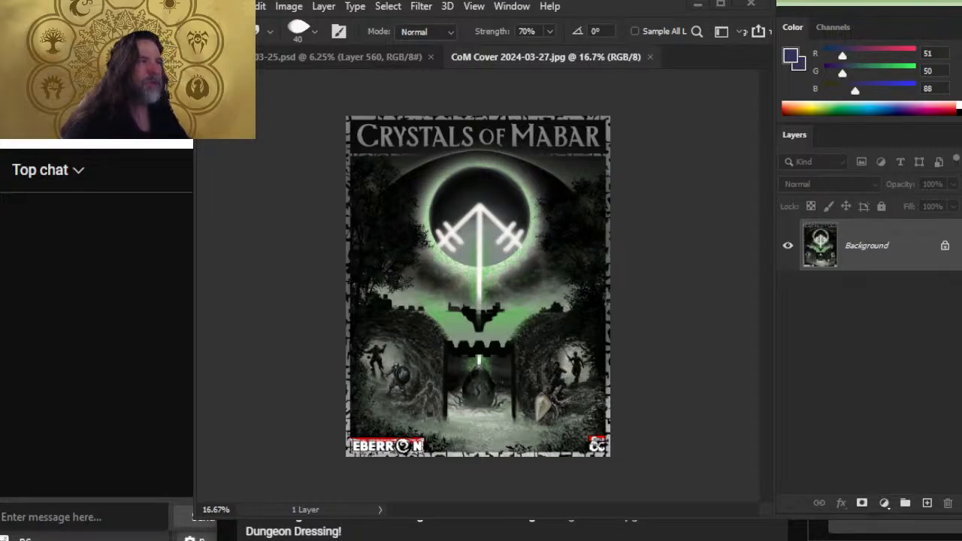
- Switch to the browser and view the top of the artist's Twitter profile
{"action": "key", "text": "alt+Tab"}
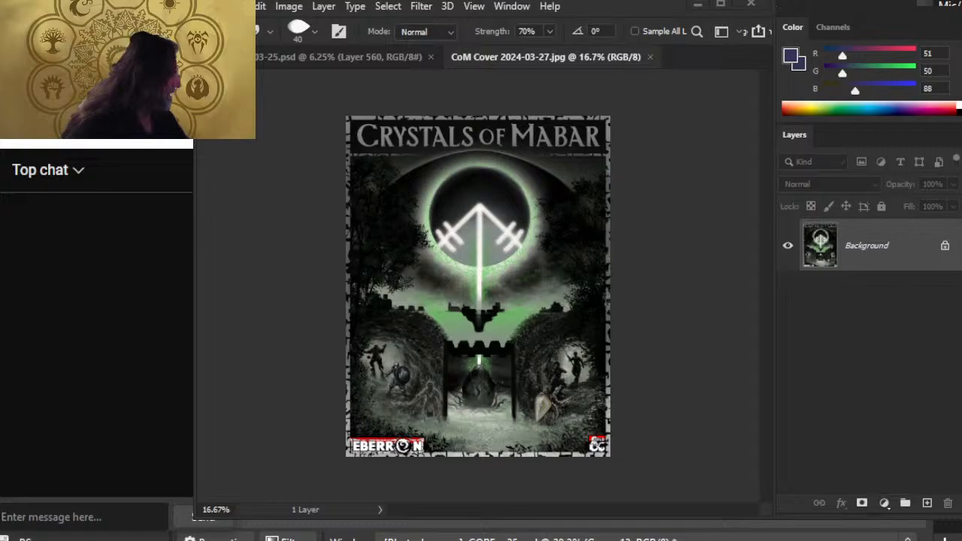
{"action": "key", "text": "alt+Tab"}
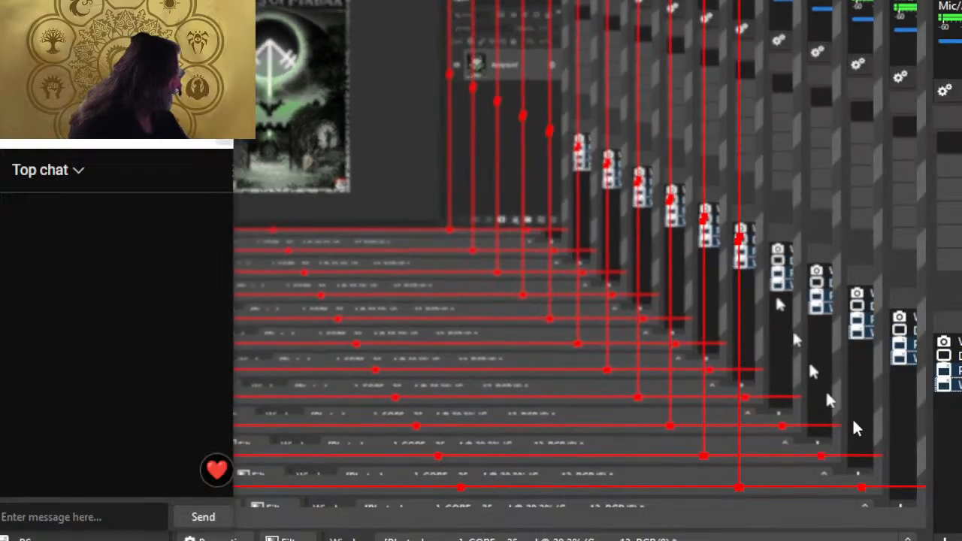
{"action": "key", "text": "alt+Tab"}
{"action": "key", "text": "ctrl+Tab"}
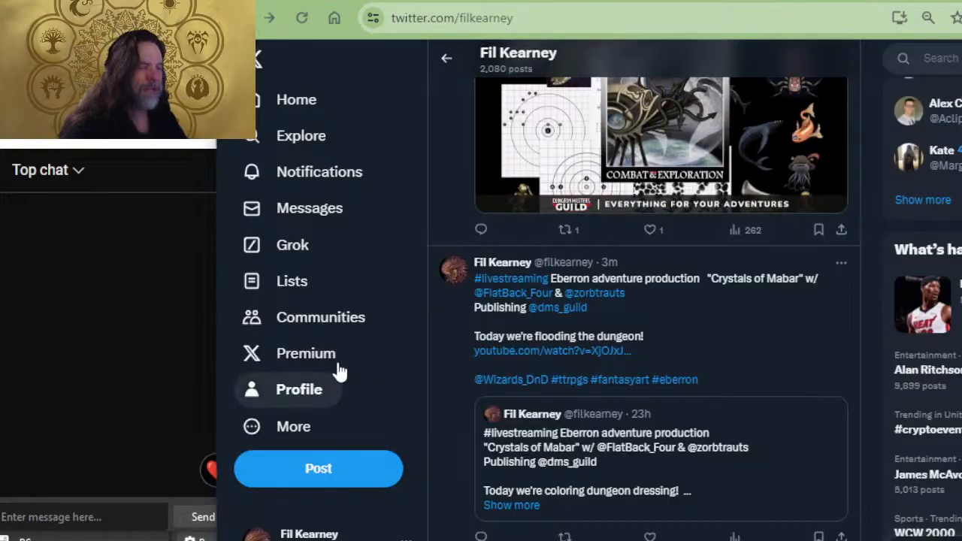
{"action": "left_click", "coordinate": [268, 402]}
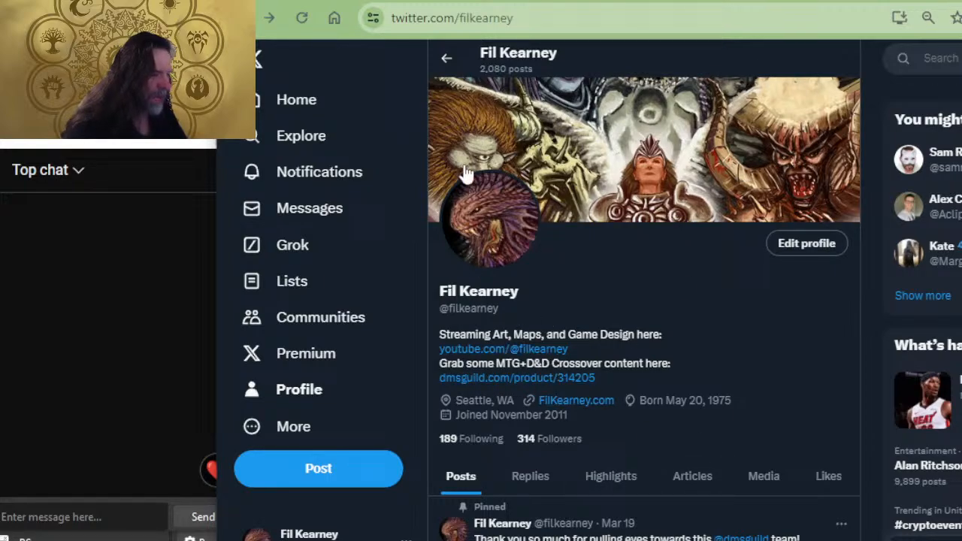
- View the Karrnathi Dungeon Design post on Reddit and open the top of the r/Eberron community page
{"action": "key", "text": "ctrl+Tab"}
{"action": "key", "text": "ctrl+Tab"}
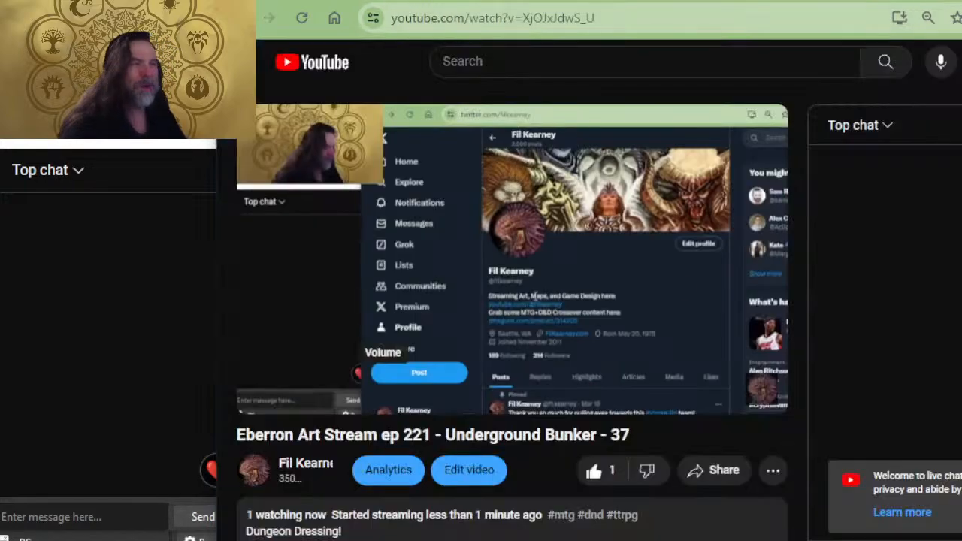
{"action": "scroll", "coordinate": [526, 376], "scroll_direction": "up", "scroll_amount": 10}
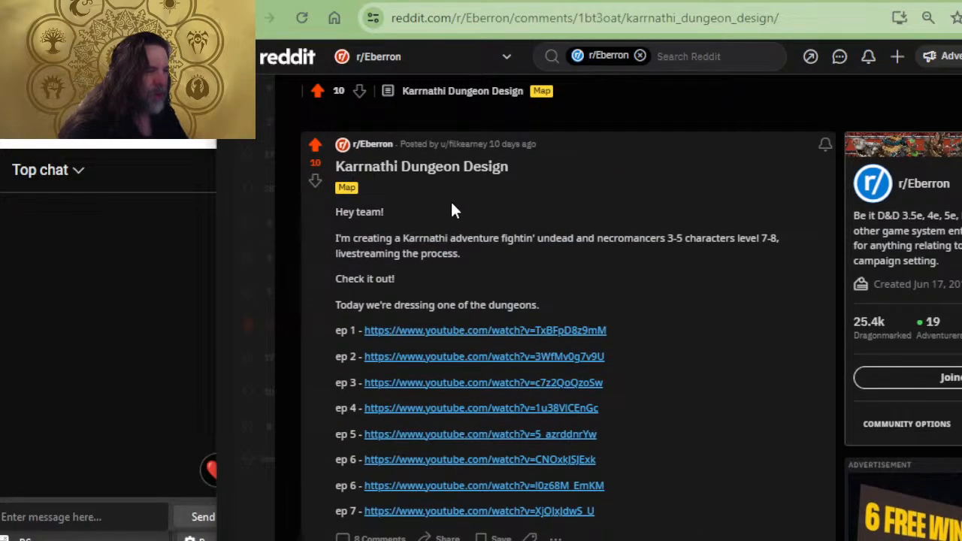
{"action": "left_click", "coordinate": [380, 154]}
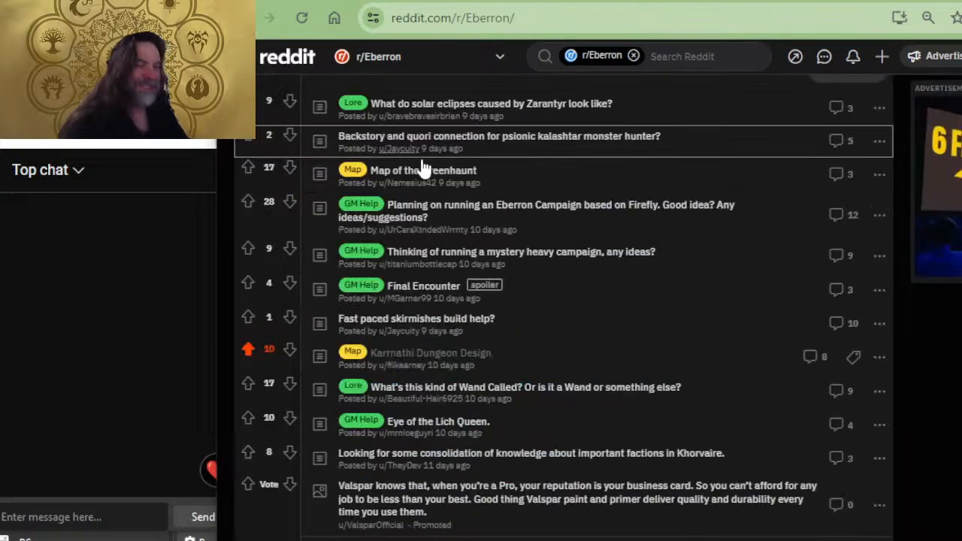
{"action": "scroll", "coordinate": [647, 383], "scroll_direction": "up", "scroll_amount": 15}
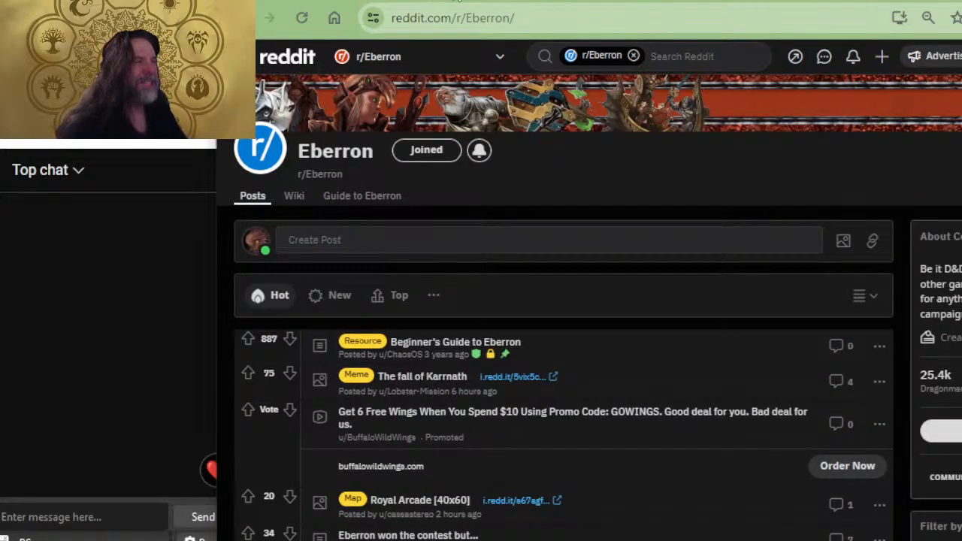
- Go back to the YouTube livestream page and read through the expanded video description and its links
{"action": "left_click", "coordinate": [457, 2]}
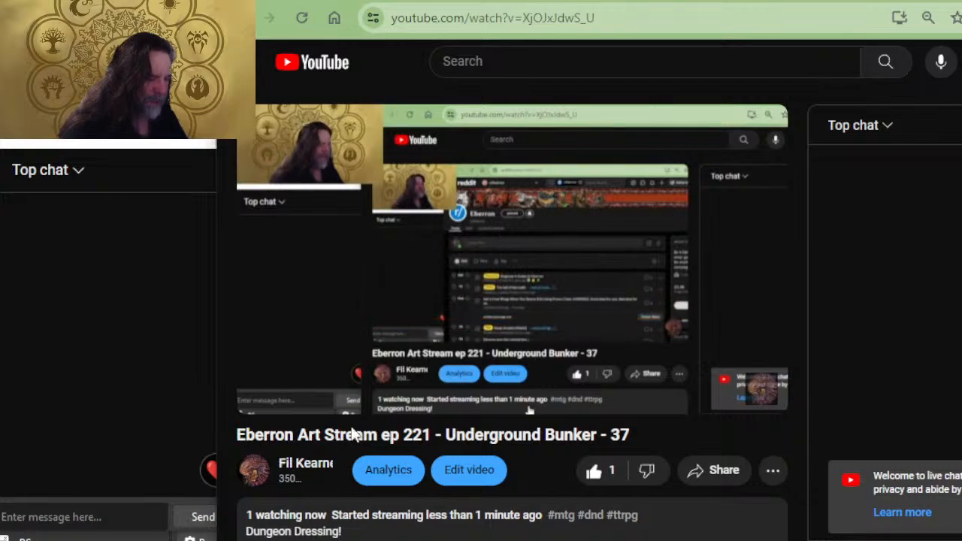
{"action": "scroll", "coordinate": [394, 417], "scroll_direction": "down", "scroll_amount": 2}
{"action": "left_click", "coordinate": [396, 418]}
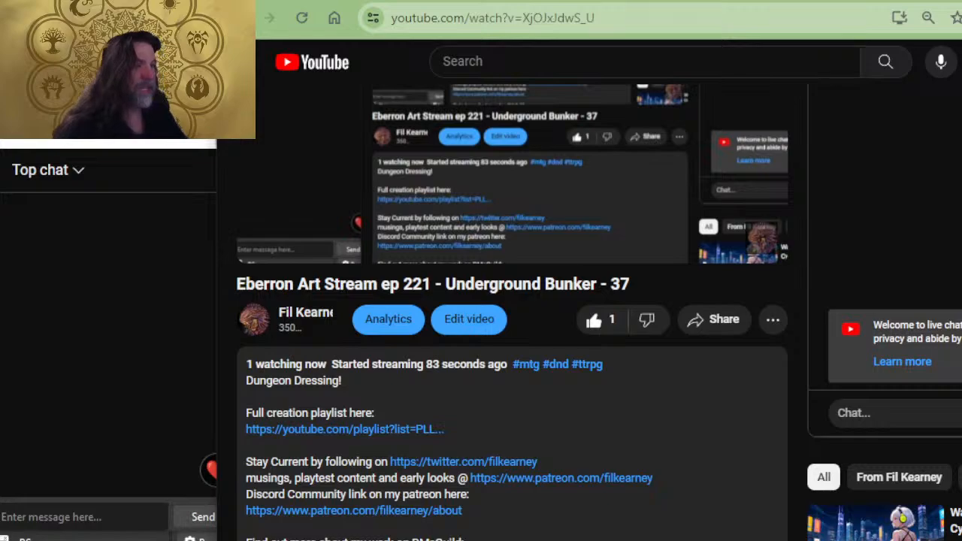
{"action": "key", "text": "alt+Tab"}
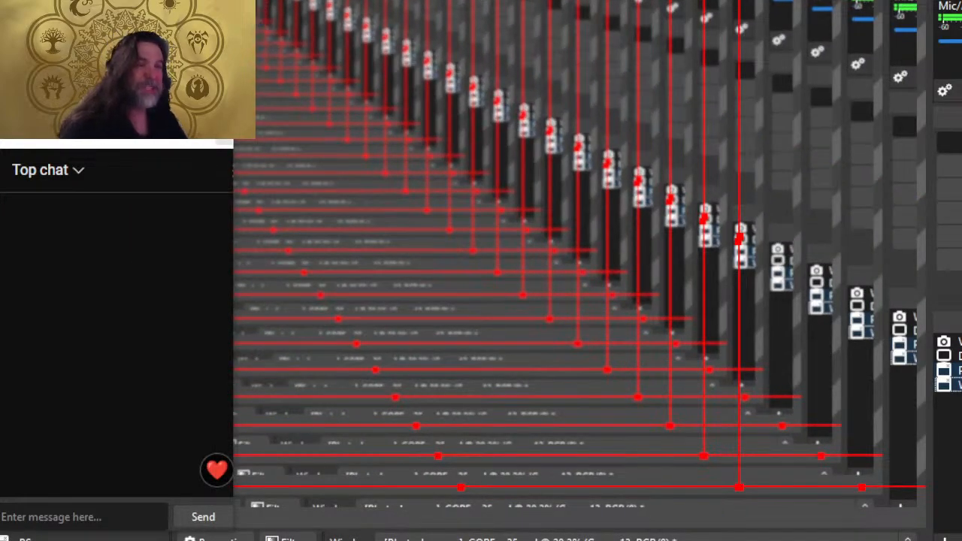
{"action": "key", "text": "alt+Tab"}
{"action": "key", "text": "Tab"}
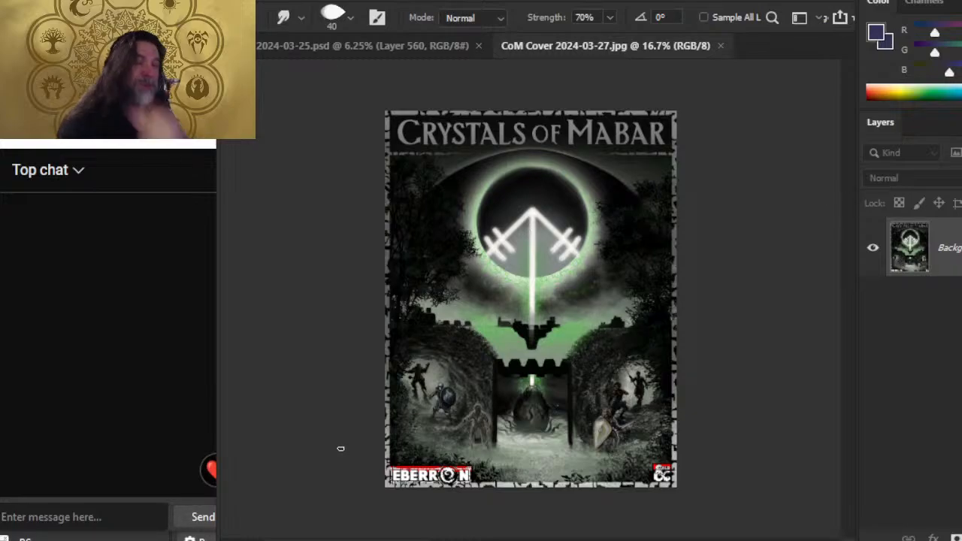
{"action": "key", "text": "alt+Tab"}
{"action": "key", "text": "alt+Tab"}
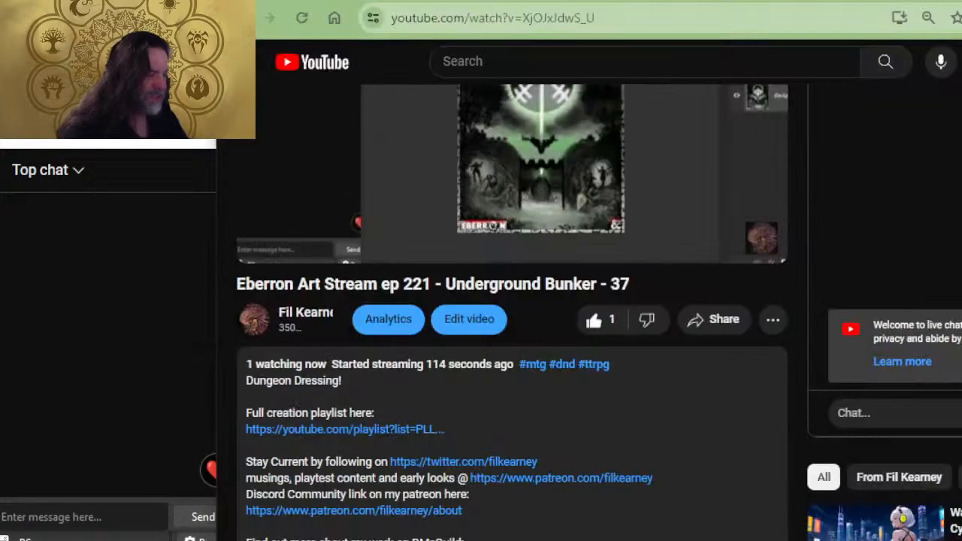
{"action": "scroll", "coordinate": [499, 425], "scroll_direction": "down", "scroll_amount": 3}
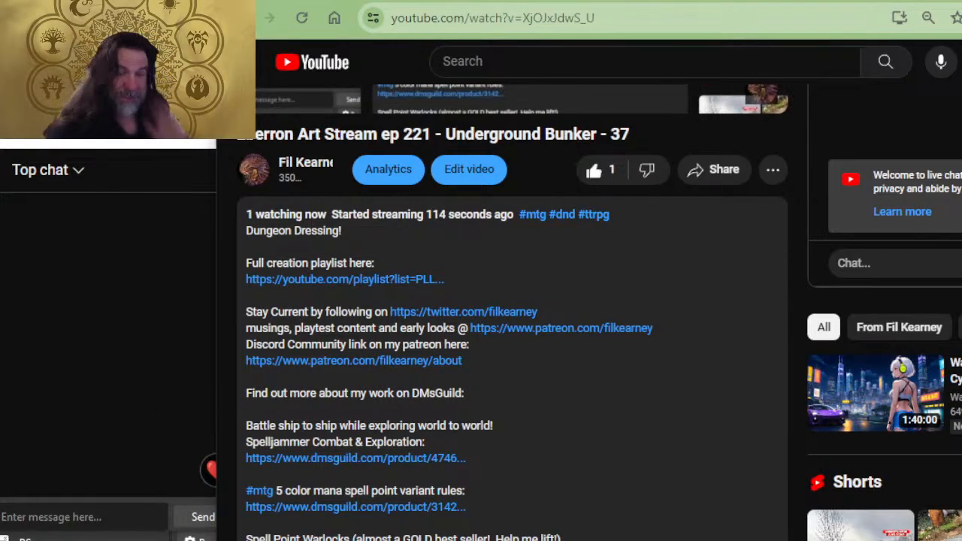
- Switch to Photoshop and close the CoM Cover 2024-03-27.jpg image, leaving the dungeon map document open
{"action": "key", "text": "alt+Tab"}
{"action": "key", "text": "alt+Tab"}
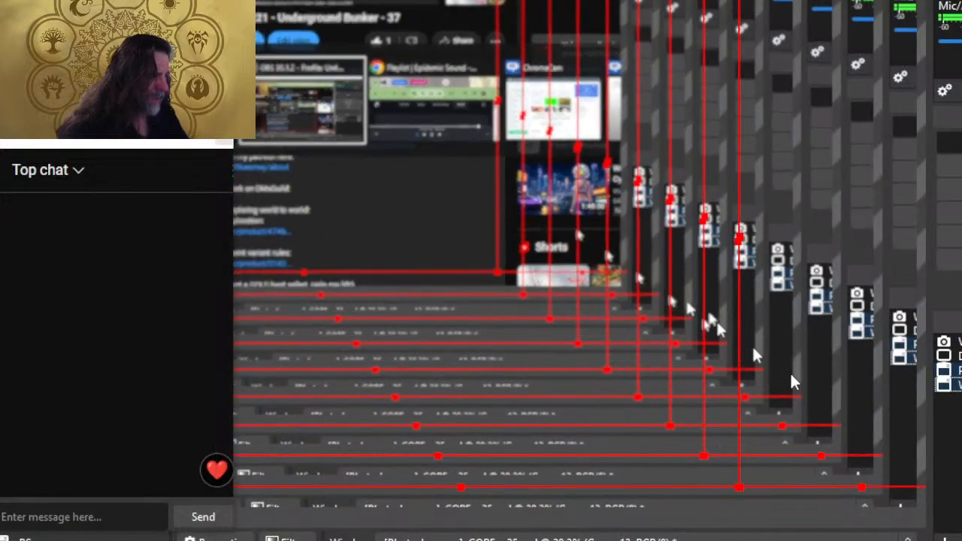
{"action": "key", "text": "alt+Tab"}
{"action": "key", "text": "alt+Tab"}
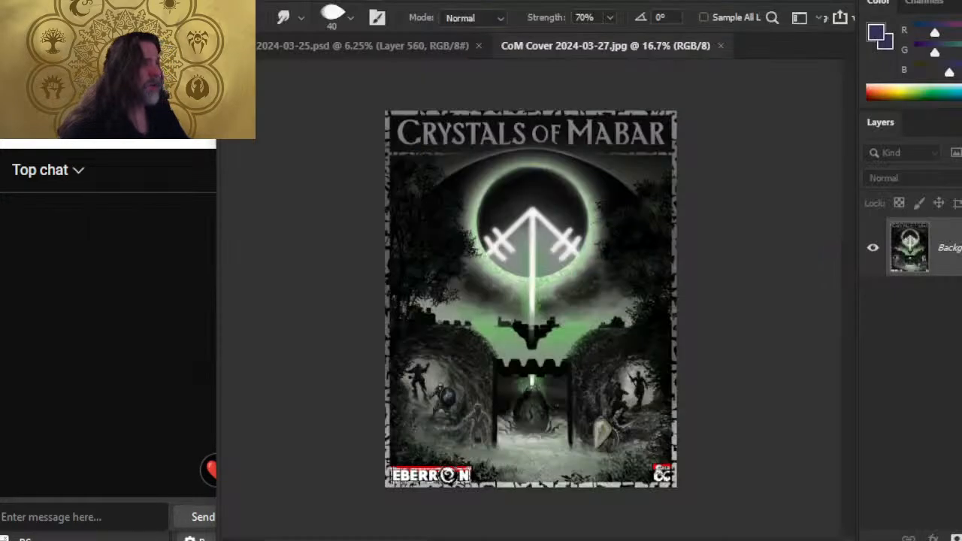
{"action": "left_click", "coordinate": [722, 45]}
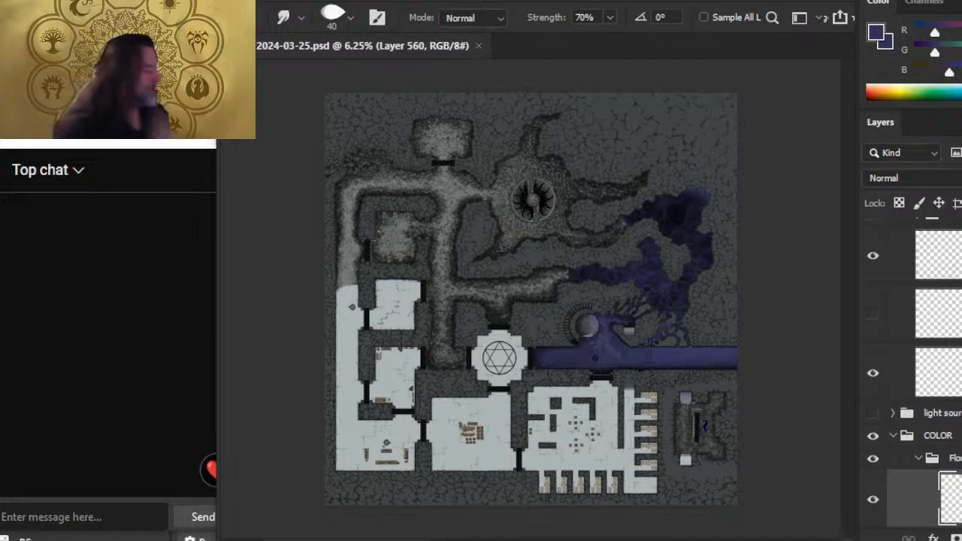
- Examine the corridor and the enclosed room southeast of it with the first subgroup of the COLOR group temporarily hidden
{"action": "key", "text": "z"}
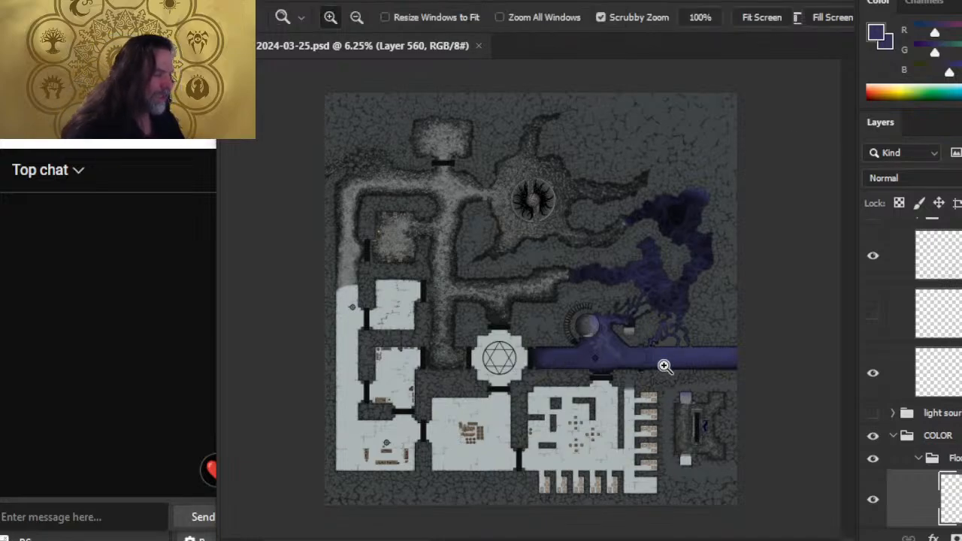
{"action": "left_click_drag", "start_coordinate": [664, 366], "coordinate": [757, 374]}
{"action": "key", "text": "space"}
{"action": "left_click_drag", "start_coordinate": [627, 369], "coordinate": [512, 294]}
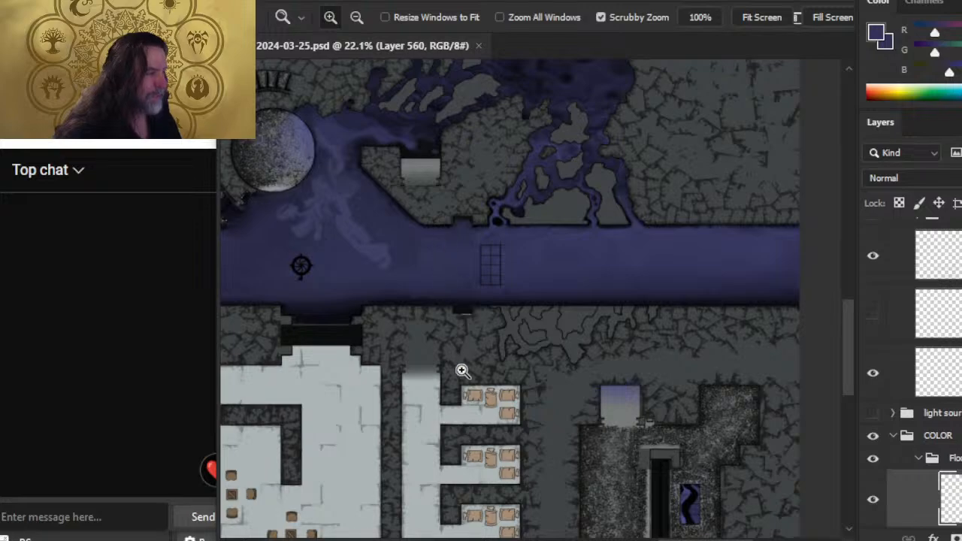
{"action": "left_click", "coordinate": [873, 460]}
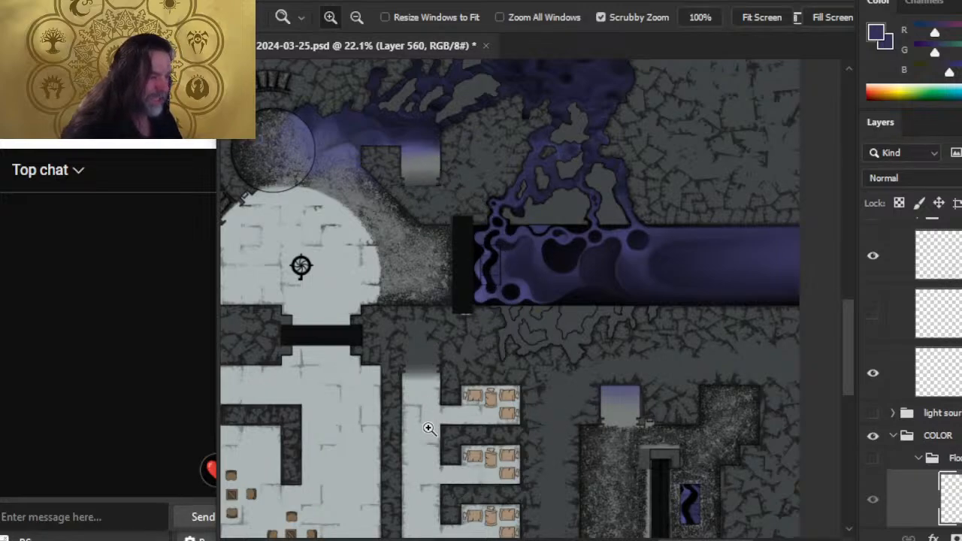
{"action": "left_click_drag", "start_coordinate": [534, 404], "coordinate": [500, 248]}
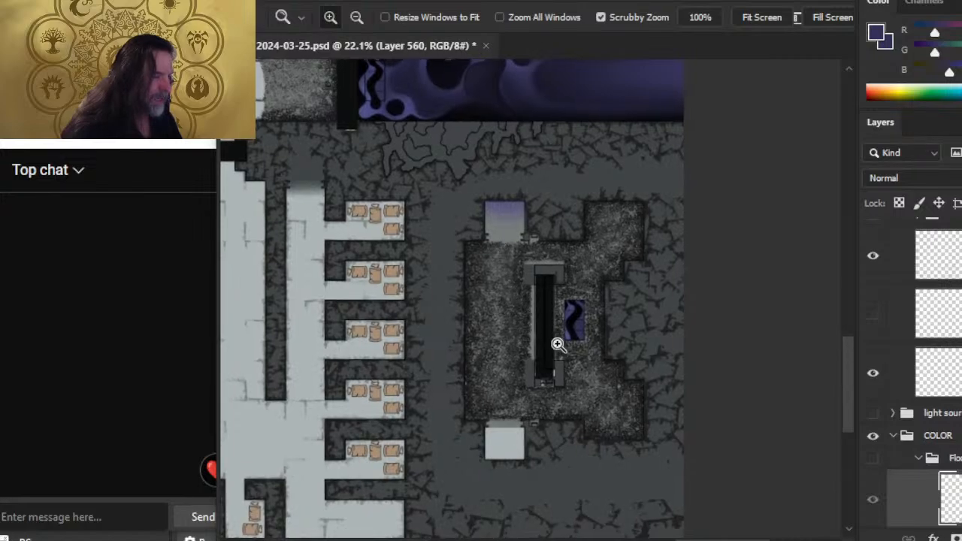
{"action": "left_click_drag", "start_coordinate": [544, 302], "coordinate": [613, 325]}
{"action": "left_click_drag", "start_coordinate": [669, 388], "coordinate": [613, 378]}
{"action": "left_click_drag", "start_coordinate": [670, 387], "coordinate": [610, 264]}
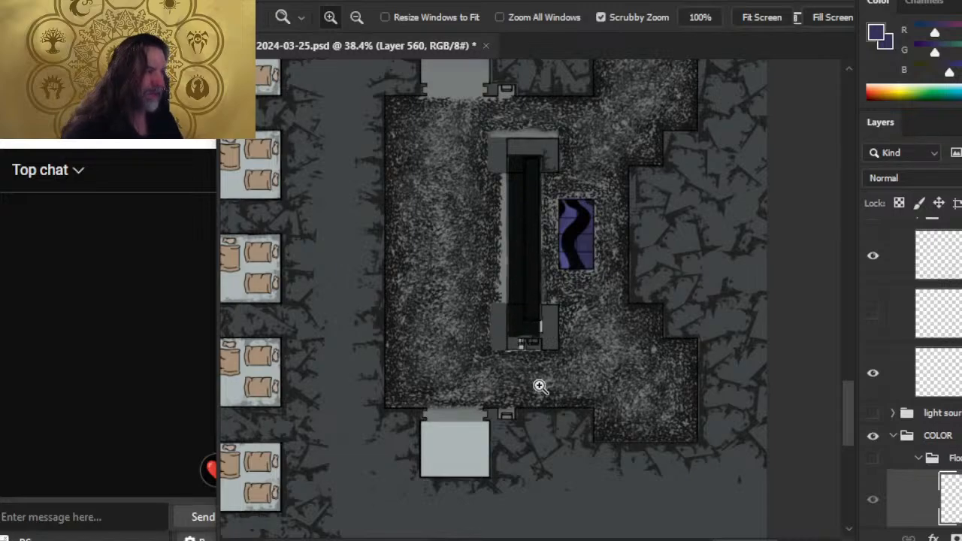
{"action": "left_click_drag", "start_coordinate": [602, 292], "coordinate": [533, 276]}
{"action": "left_click_drag", "start_coordinate": [534, 186], "coordinate": [651, 403]}
{"action": "left_click", "coordinate": [872, 459]}
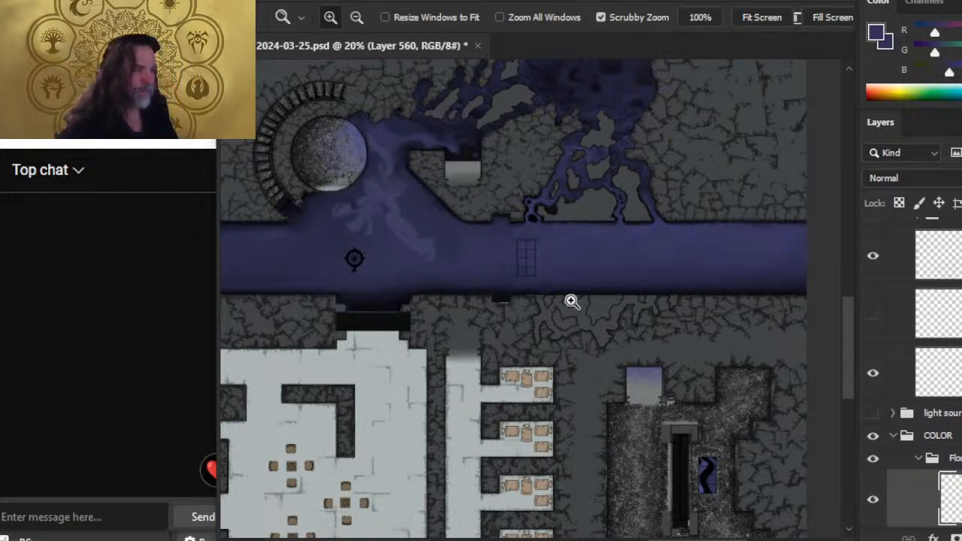
- Smudge the pale wisp farther along the flooded corridor, set the Smudge brush size to 50, and save the map
{"action": "scroll", "coordinate": [914, 373], "scroll_direction": "down", "scroll_amount": 5}
{"action": "scroll", "coordinate": [914, 373], "scroll_direction": "up", "scroll_amount": 1}
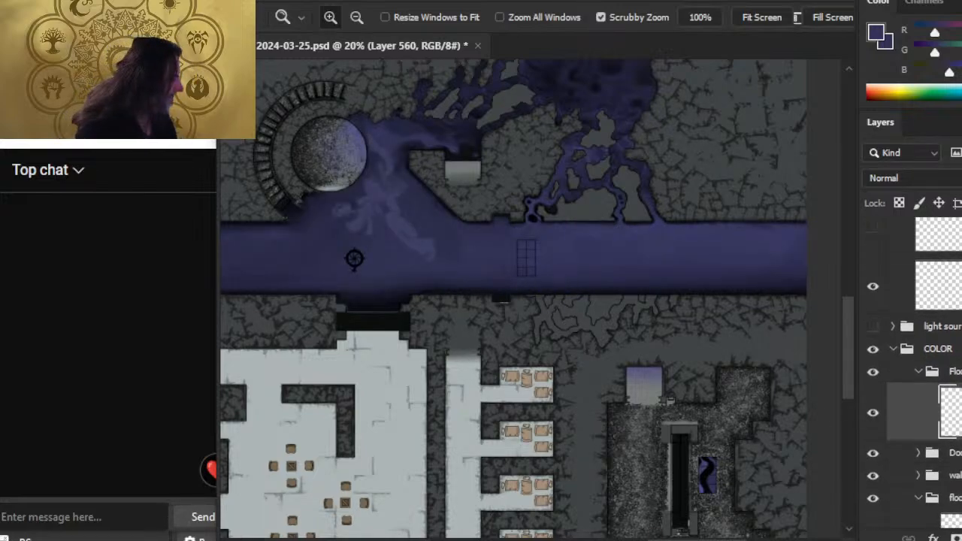
{"action": "key", "text": "r"}
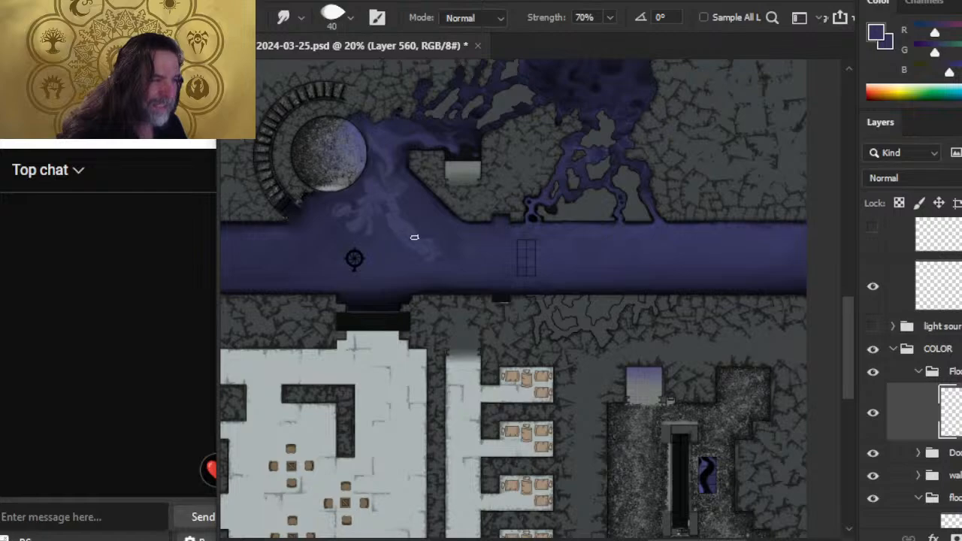
{"action": "key", "text": "bracketright"}
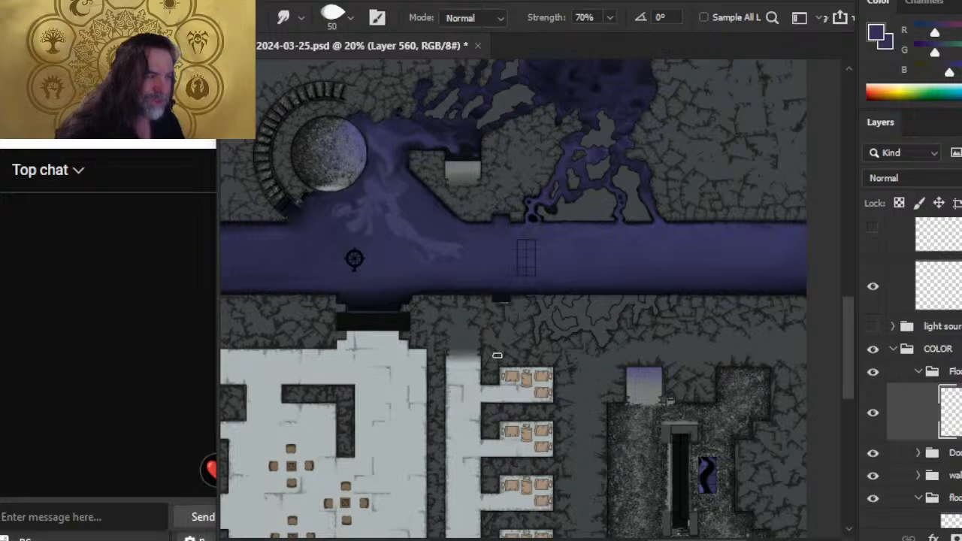
{"action": "key", "text": "ctrl+s"}
- Smudge the pale stream upward through the water beside the round platform using the size 50 brush
{"action": "left_click_drag", "start_coordinate": [445, 238], "coordinate": [518, 308]}
{"action": "key", "text": "ctrl+space"}
{"action": "left_click_drag", "start_coordinate": [473, 280], "coordinate": [481, 288]}
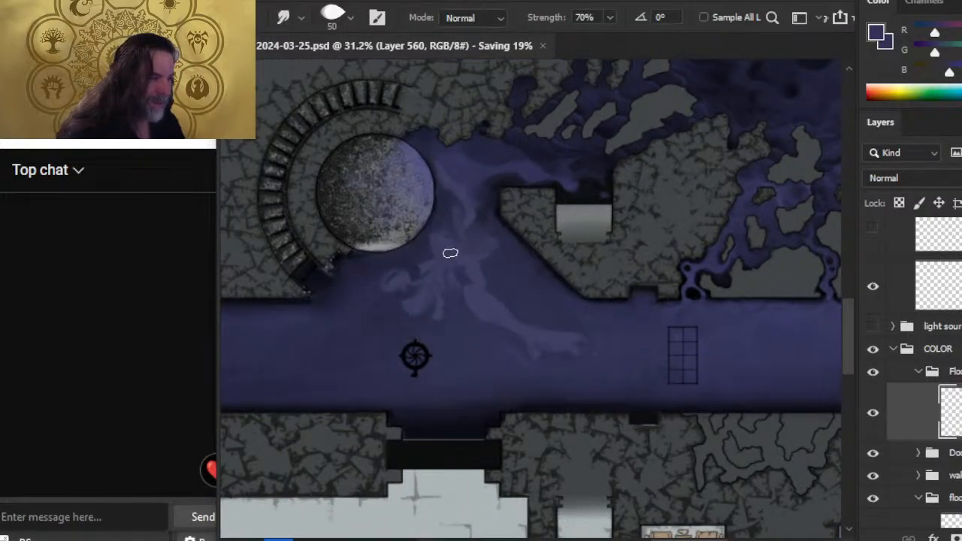
{"action": "left_click_drag", "start_coordinate": [449, 254], "coordinate": [465, 221]}
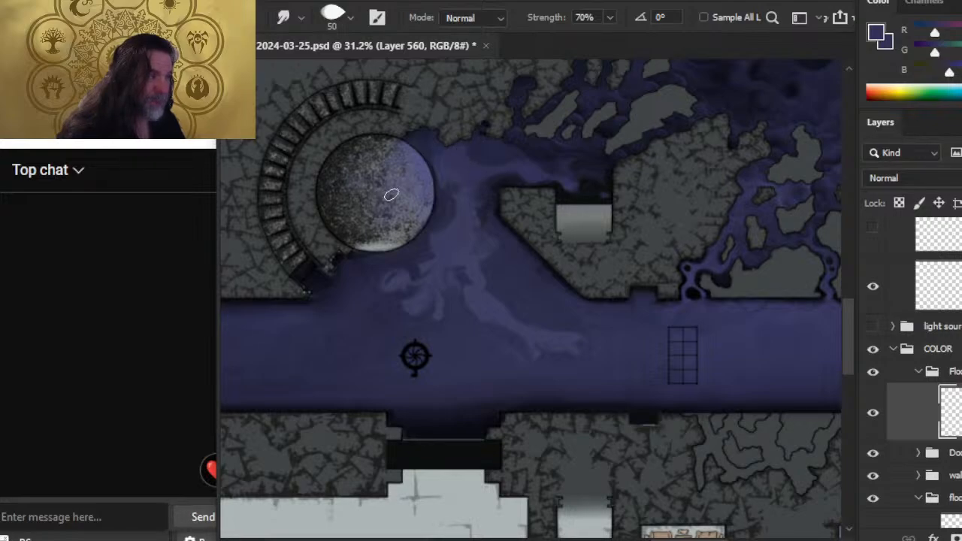
- Reduce the Smudge brush size to 30 and pull light swirls into the dark water above the small alcove
{"action": "key", "text": "["}
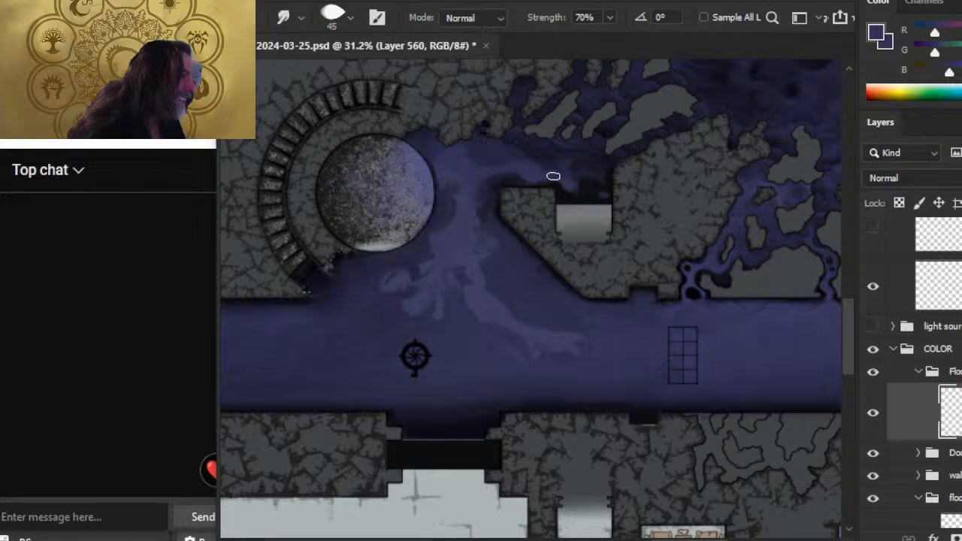
{"action": "key", "text": "["}
{"action": "key", "text": "["}
{"action": "key", "text": "["}
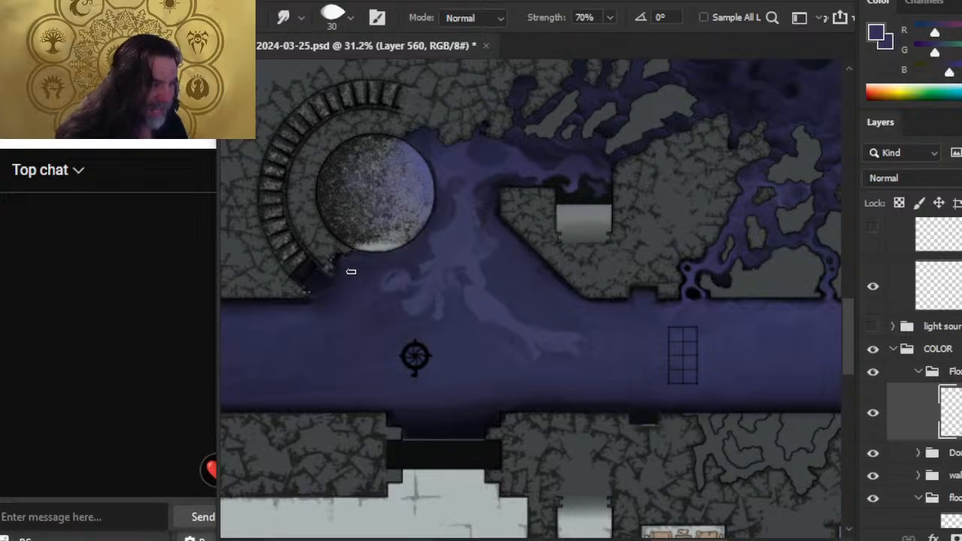
- Smudge the dark water around the foot of the curved stairs, reducing the brush size to 20 for the finer edges
{"action": "left_click_drag", "start_coordinate": [320, 273], "coordinate": [387, 299]}
{"action": "key", "text": "z"}
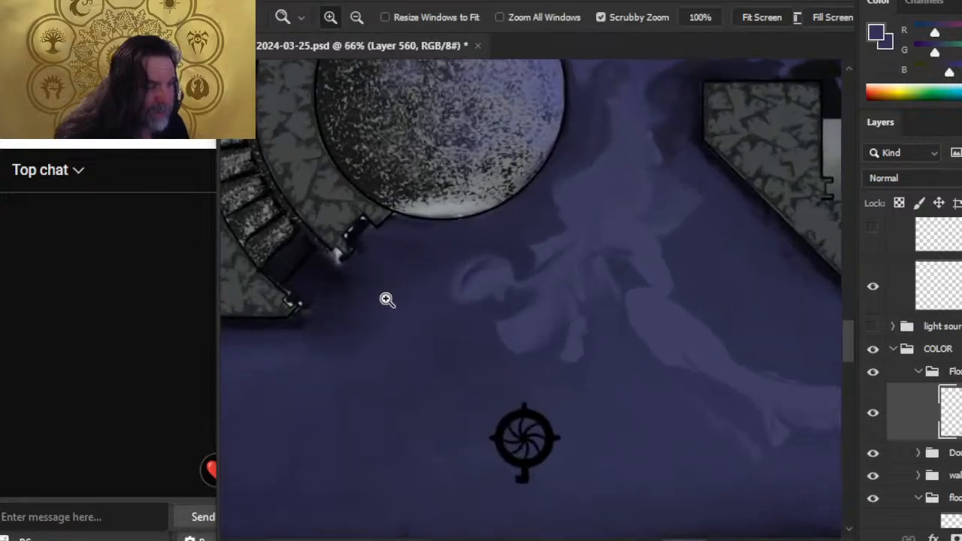
{"action": "key", "text": "r"}
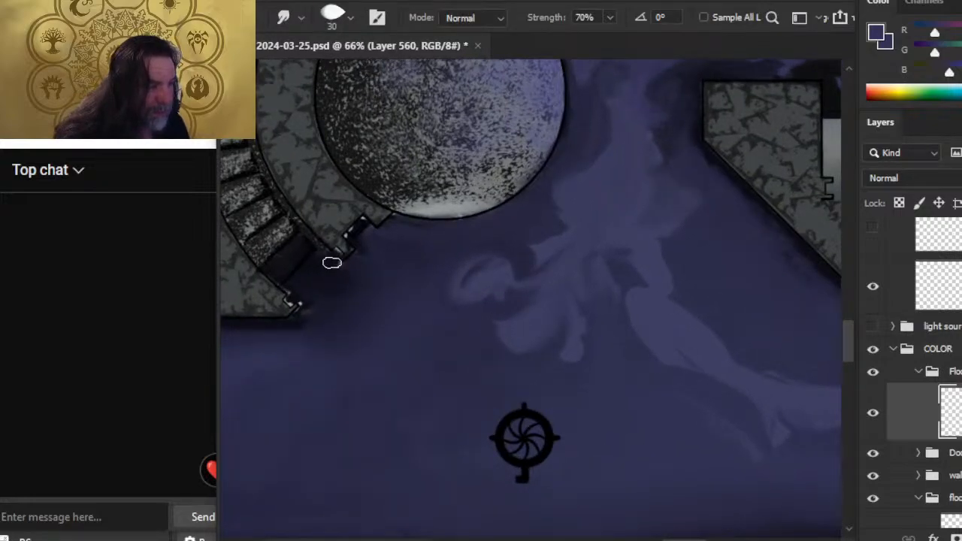
{"action": "key", "text": "bracketleft"}
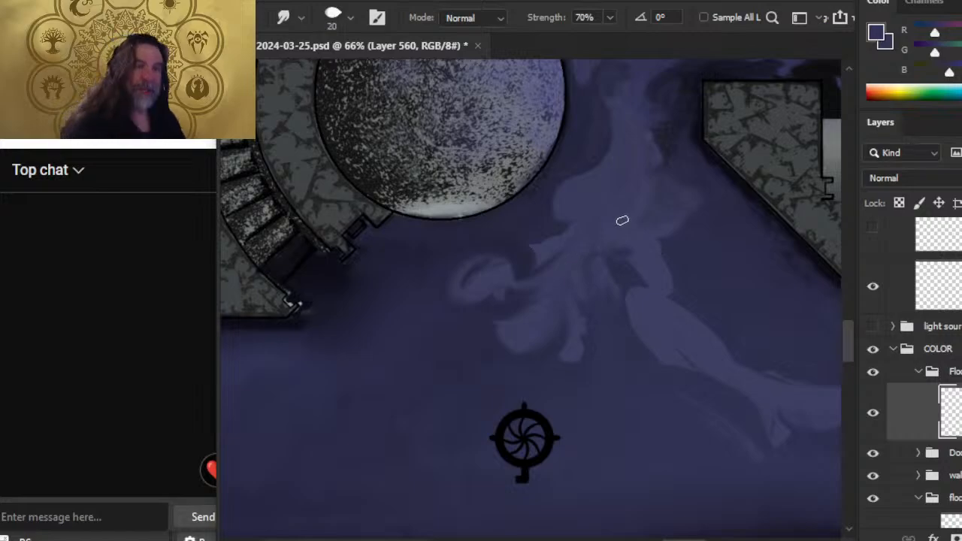
{"action": "mouse_move", "coordinate": [674, 194]}
{"action": "left_mouse_down"}
{"action": "mouse_move", "coordinate": [631, 294]}
{"action": "mouse_move", "coordinate": [611, 311]}
{"action": "left_mouse_up"}
{"action": "key", "text": "t"}
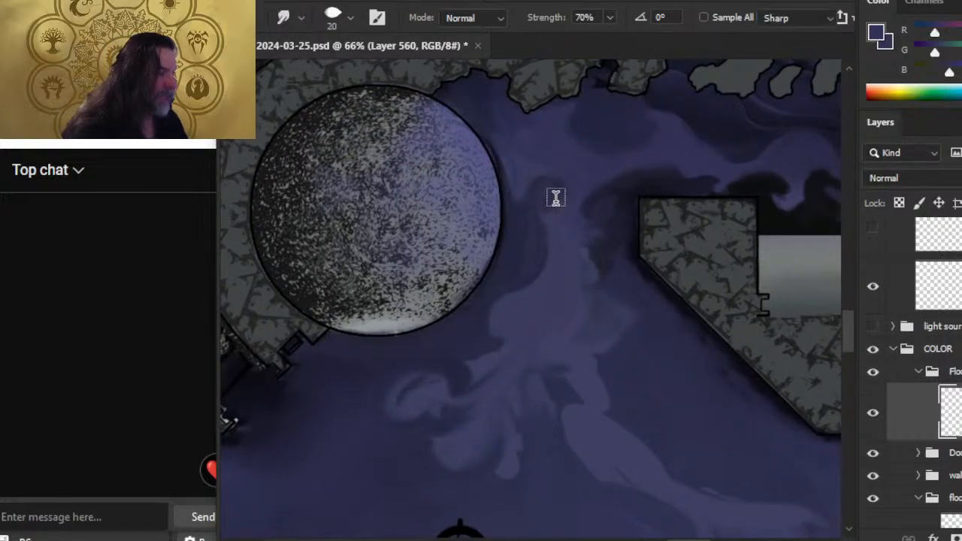
{"action": "left_click", "coordinate": [548, 198]}
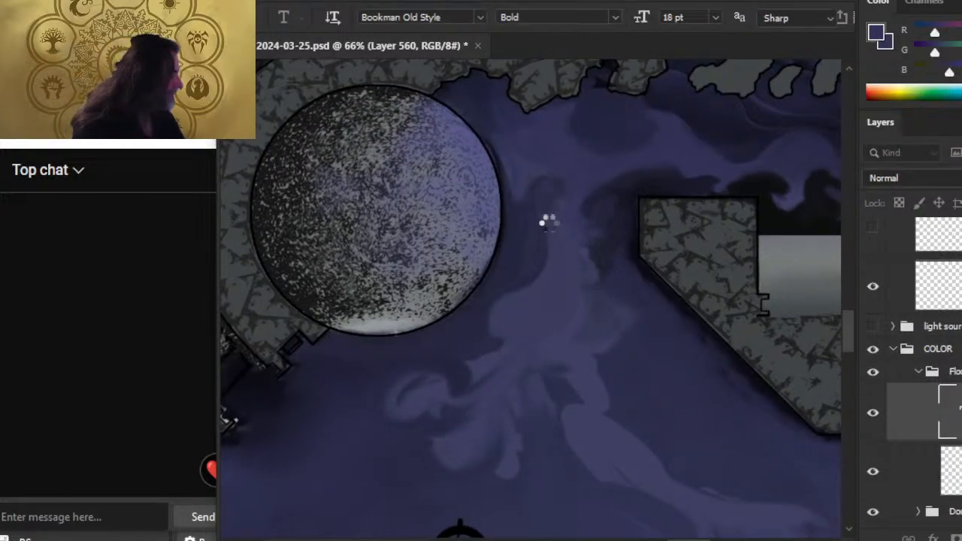
{"action": "key", "text": "Escape"}
- Sample the dark blue water beside the round platform and smudge darker swirls into the upper end of the pale stream at size 20
{"action": "key", "text": "r"}
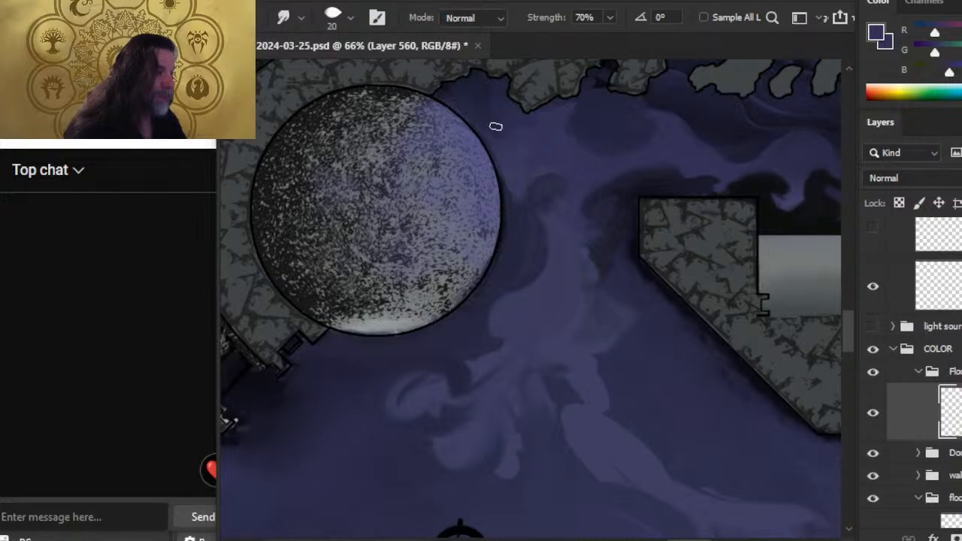
{"action": "key", "text": "b"}
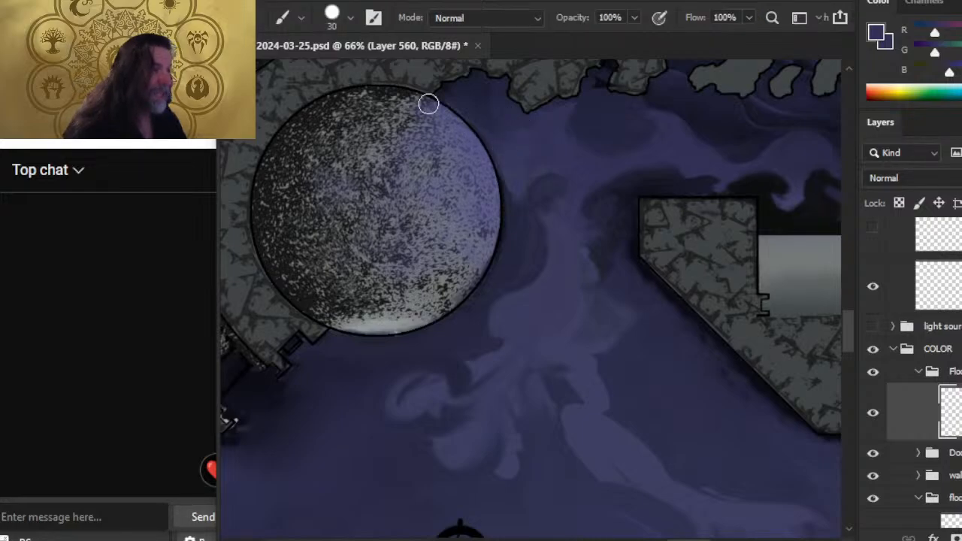
{"action": "left_click", "coordinate": [498, 99], "text": "alt"}
{"action": "key", "text": "r"}
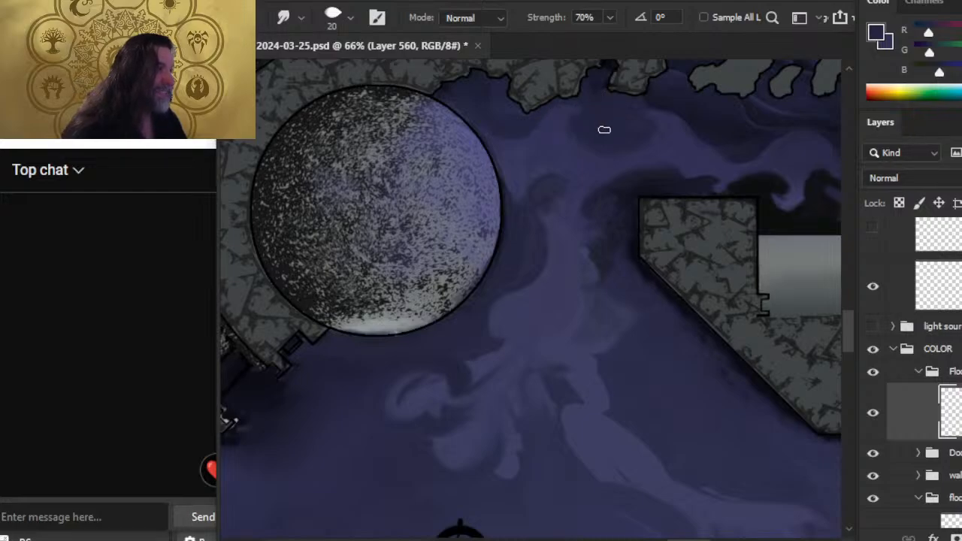
{"action": "scroll", "coordinate": [604, 129], "scroll_direction": "up", "scroll_amount": 2}
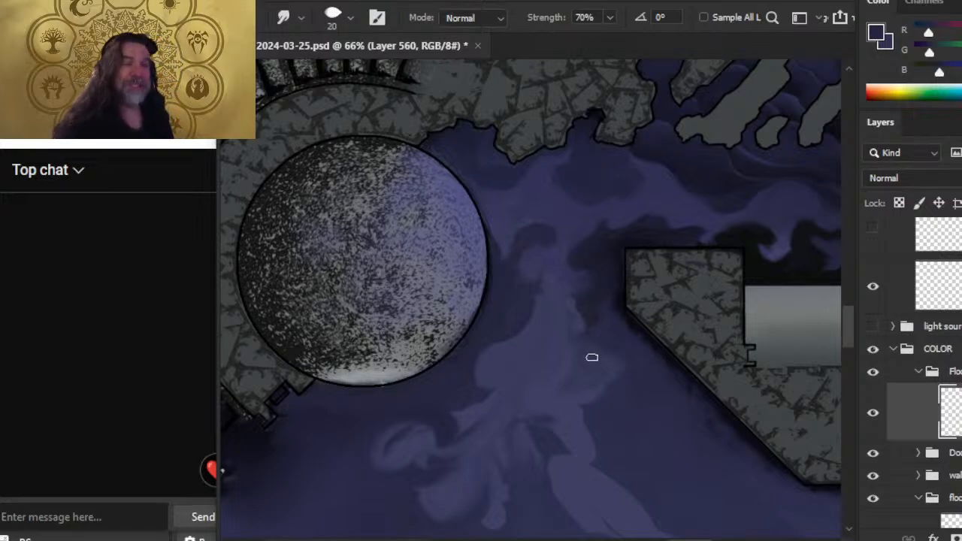
- Sample the near-black shadow beside the stone block's upper corner, darken the water there, and blend it with Smudge
{"action": "key", "text": "b"}
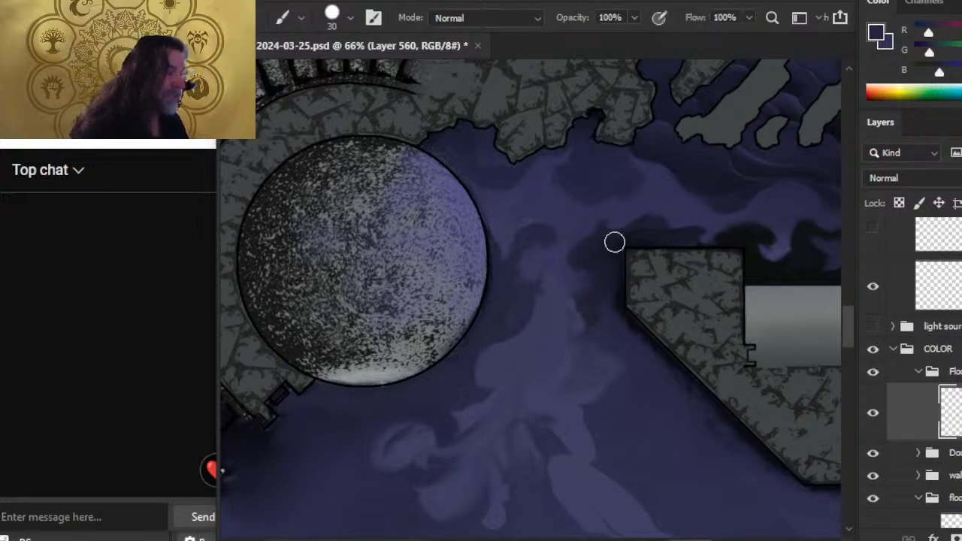
{"action": "left_click", "coordinate": [614, 263], "text": "alt"}
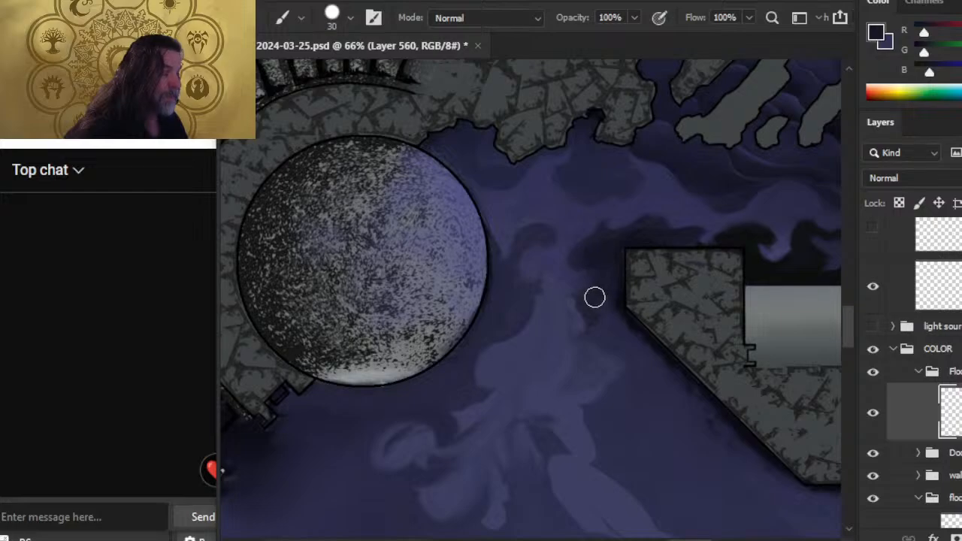
{"action": "key", "text": "r"}
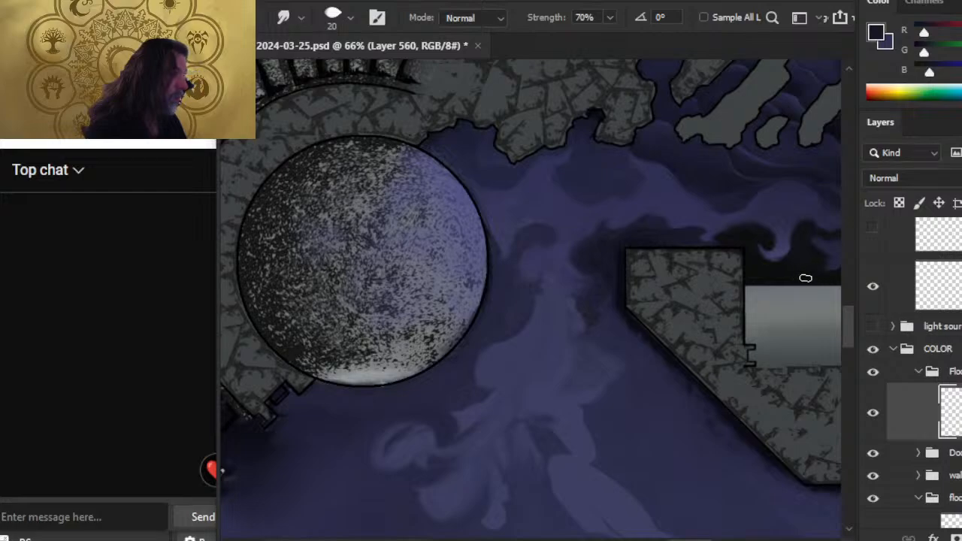
- Reduce the Brush size to 8 and paint a small dark round spot in the light water above the alcove
{"action": "left_click_drag", "start_coordinate": [803, 277], "coordinate": [563, 298]}
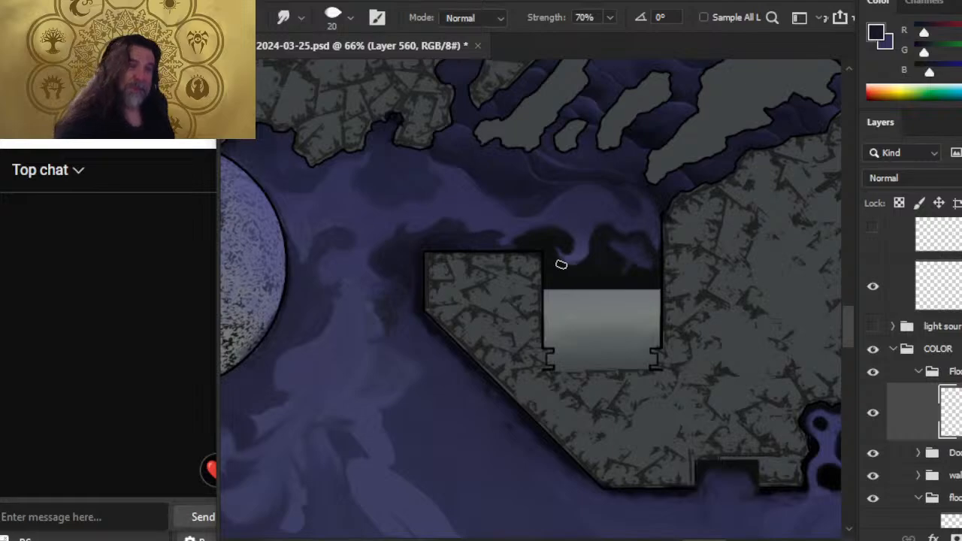
{"action": "key", "text": "t"}
{"action": "key", "text": "r"}
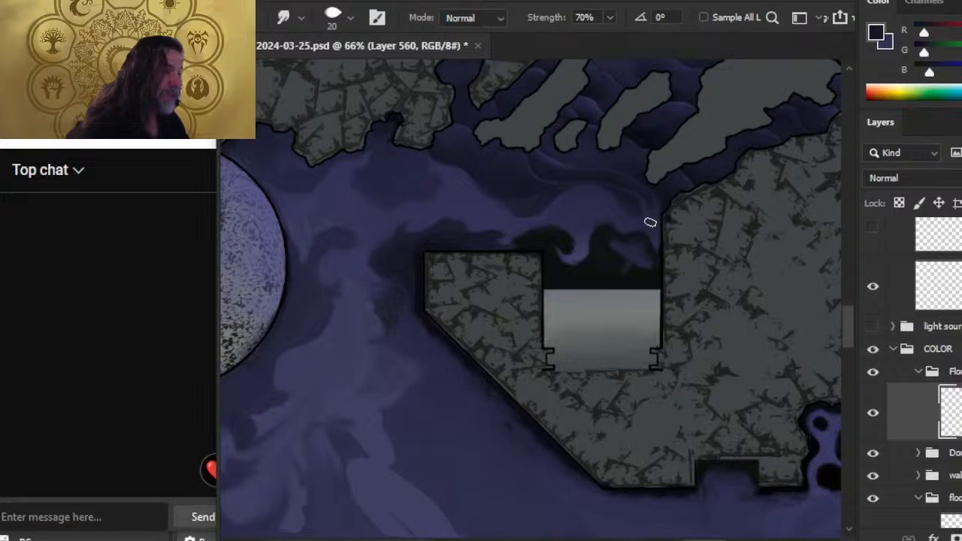
{"action": "key", "text": "b"}
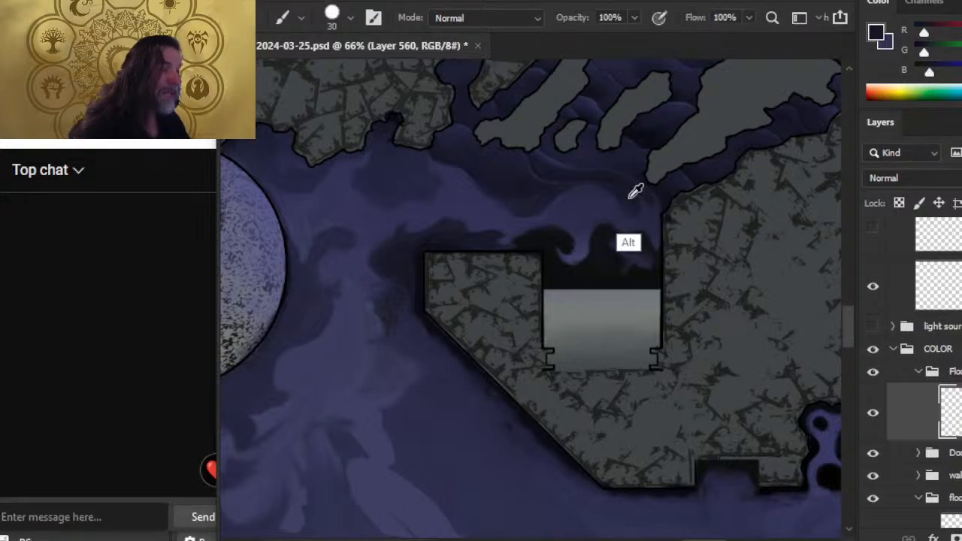
{"action": "key", "text": "bracketleft"}
{"action": "key", "text": "bracketleft"}
{"action": "key", "text": "bracketleft"}
{"action": "key", "text": "bracketleft"}
{"action": "key", "text": "bracketleft"}
{"action": "key", "text": "bracketleft"}
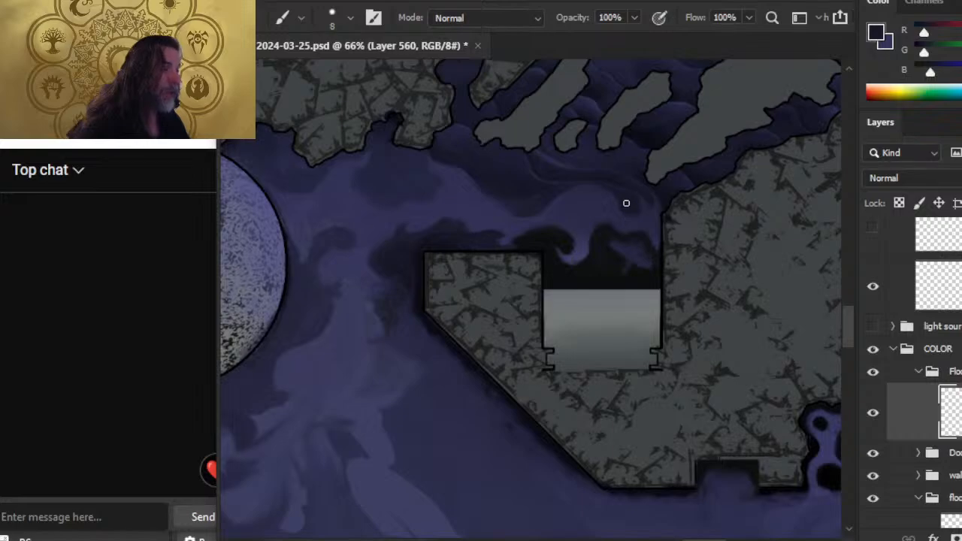
- Smudge the light and dark water above the alcove into curled swirls, reducing the brush size to 15 and 10
{"action": "key", "text": "r"}
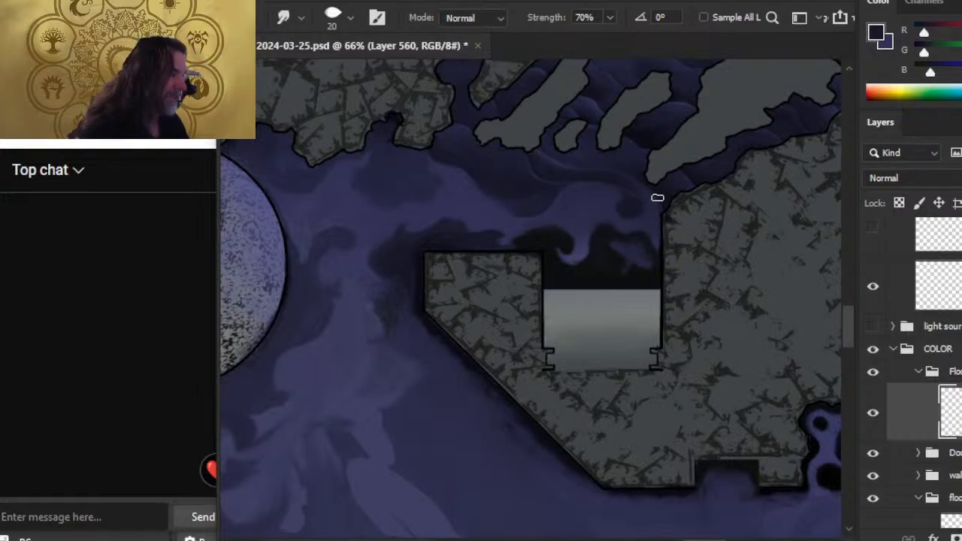
{"action": "key", "text": "bracketleft"}
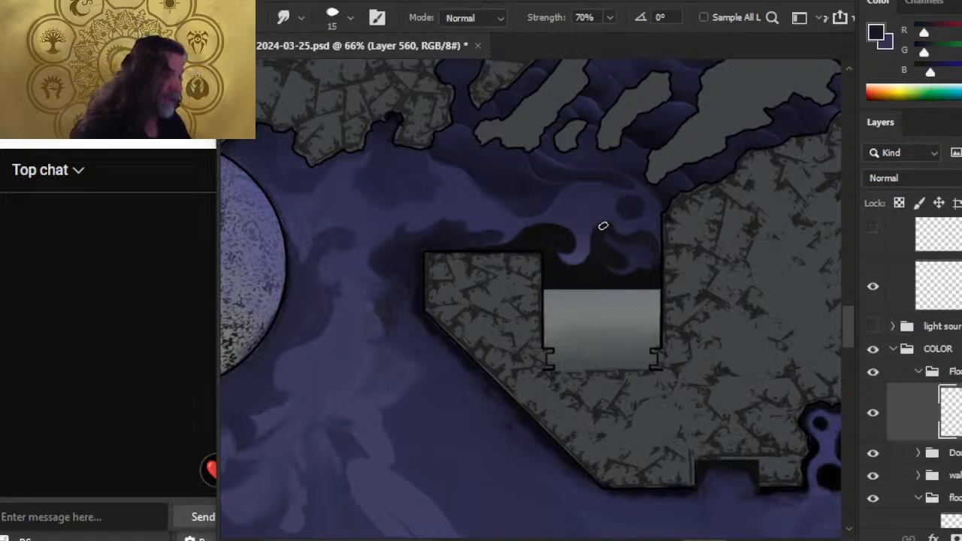
{"action": "key", "text": "bracketleft"}
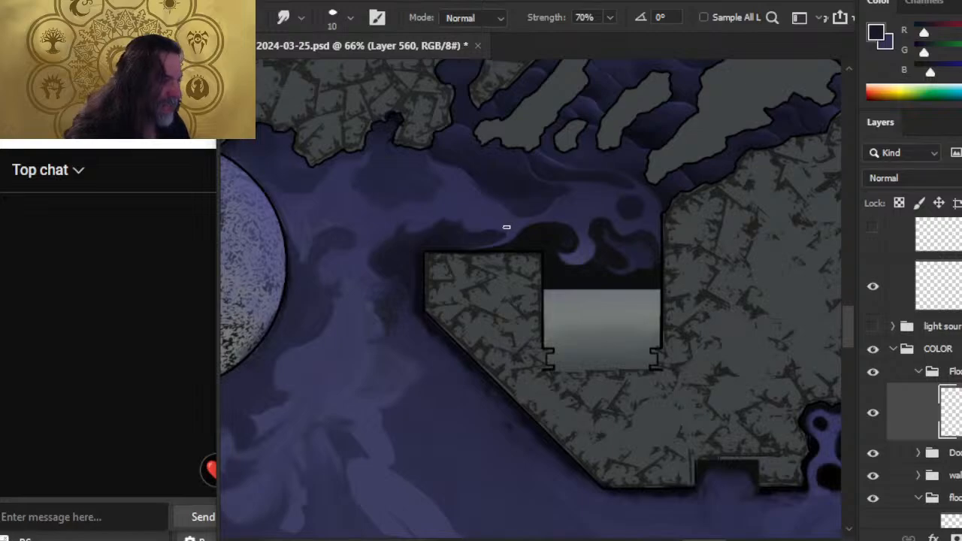
- Smudge the dark water along the stone block's upper edge and corner at size 8, and set the brush size back to 10
{"action": "key", "text": "bracketleft"}
{"action": "key", "text": "bracketleft"}
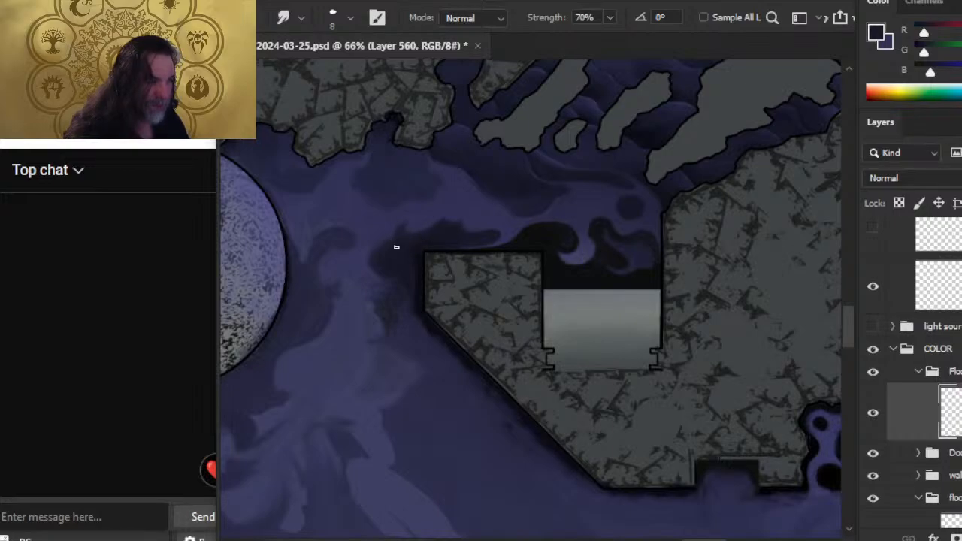
{"action": "key", "text": "bracketright"}
{"action": "key", "text": "bracketright"}
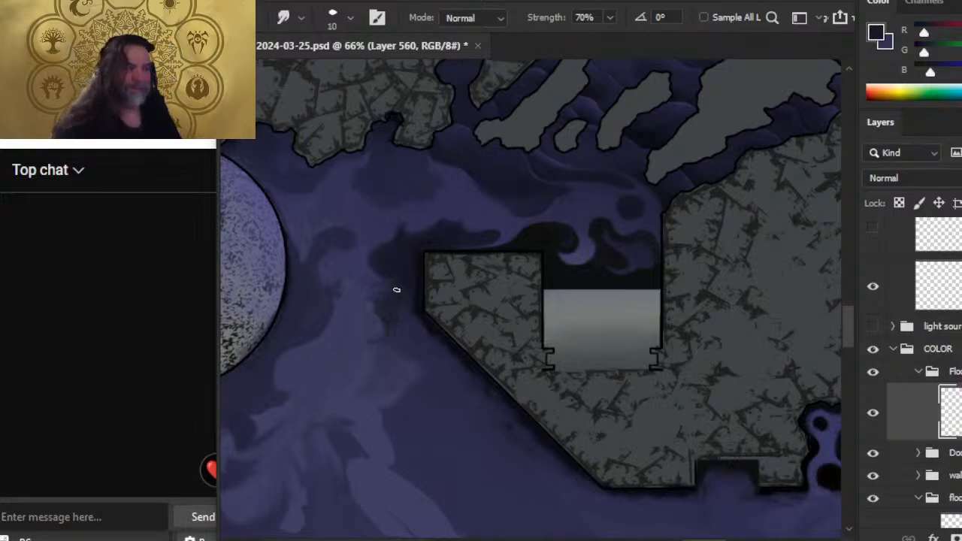
- Reduce the Brush size to 6 and shape a small curl in the dark water near the block's corner, blending with Smudge
{"action": "key", "text": "b"}
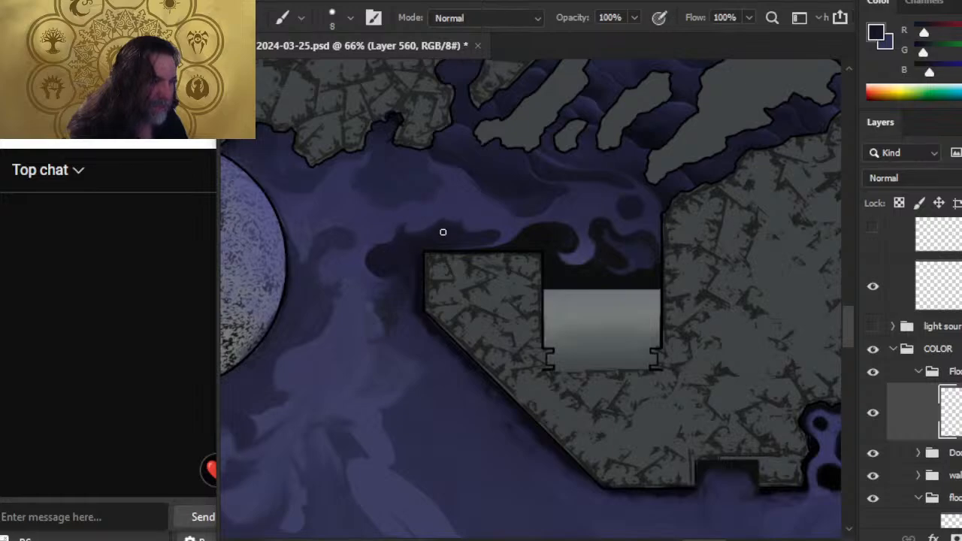
{"action": "key", "text": "bracketleft"}
{"action": "key", "text": "bracketleft"}
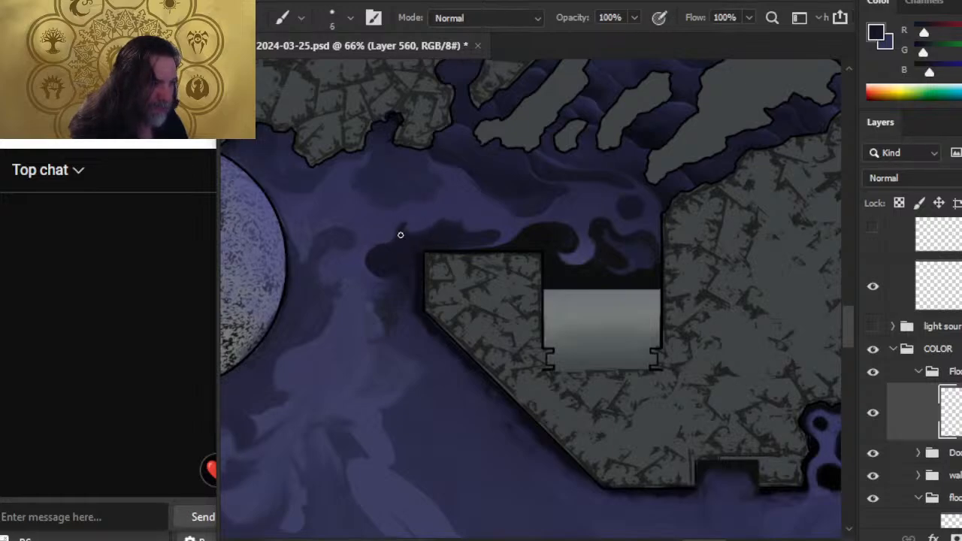
{"action": "key", "text": "r"}
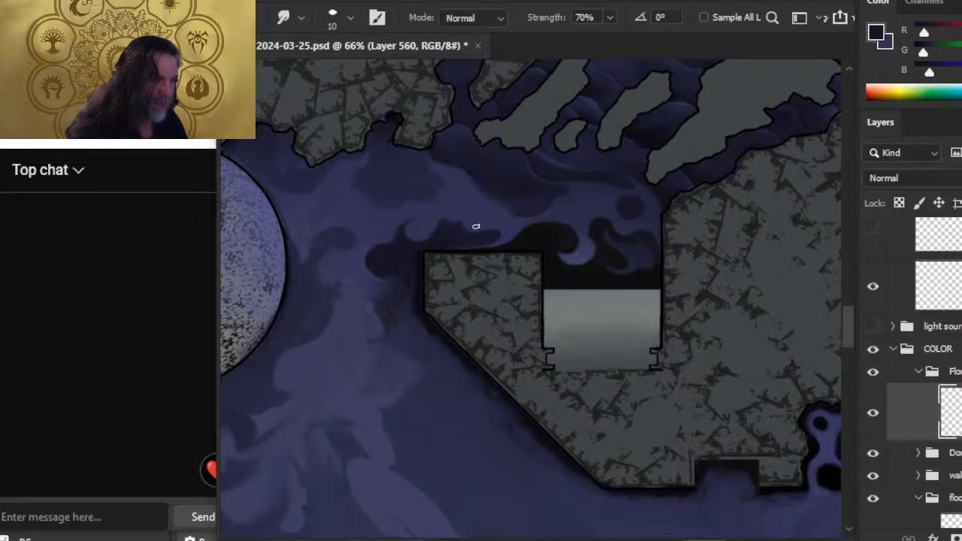
- Dab two small dark dots above the stone block, one inside the light curl, and blend around them with Smudge
{"action": "key", "text": "b"}
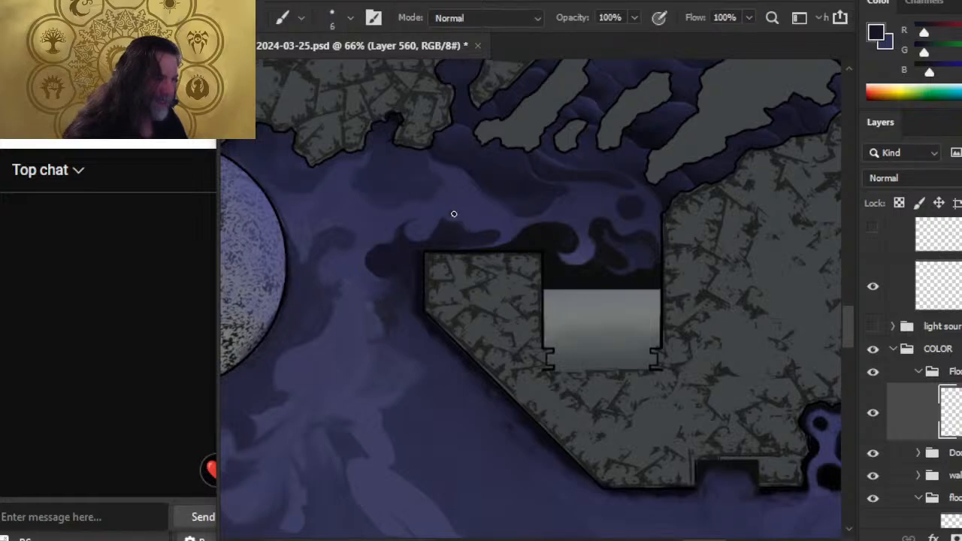
{"action": "left_click", "coordinate": [453, 211]}
{"action": "key", "text": "r"}
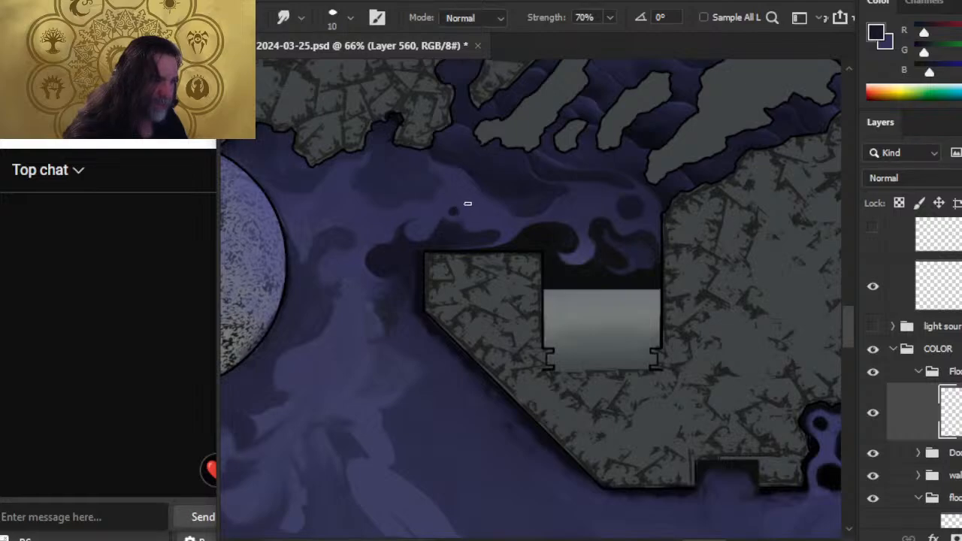
{"action": "key", "text": "b"}
{"action": "left_click", "coordinate": [417, 229]}
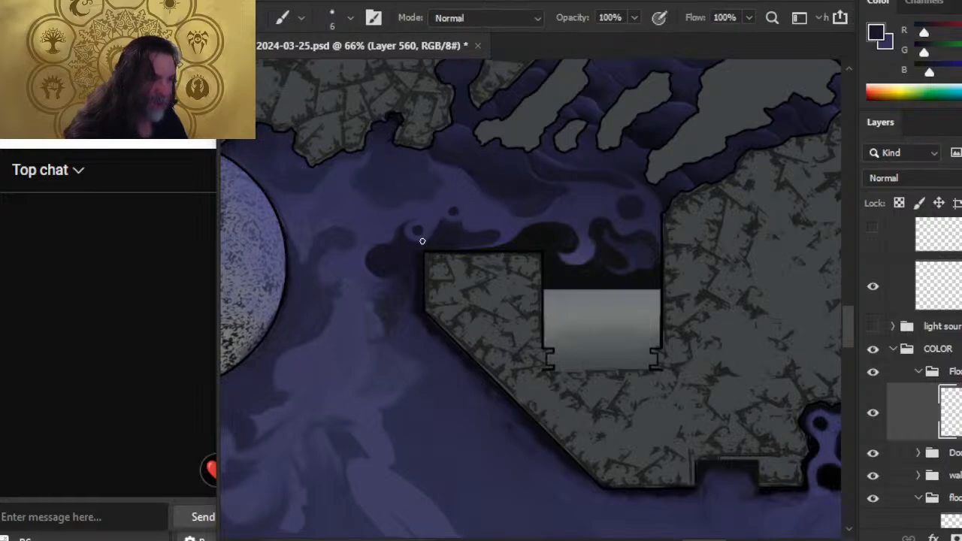
{"action": "key", "text": "r"}
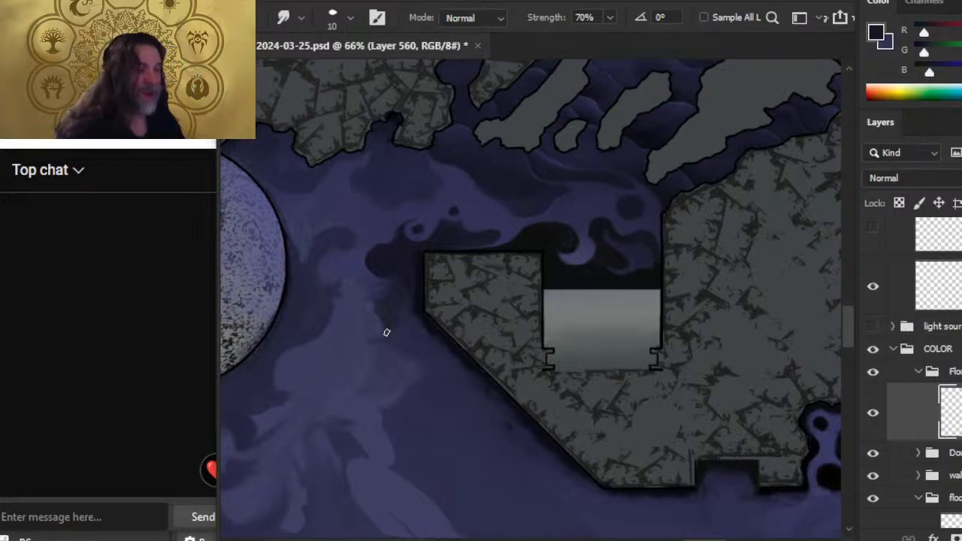
- Sample dark blue tones from the nook between the round platform and the rock wall, and touch up and smudge the water there
{"action": "left_click_drag", "start_coordinate": [432, 316], "coordinate": [567, 341]}
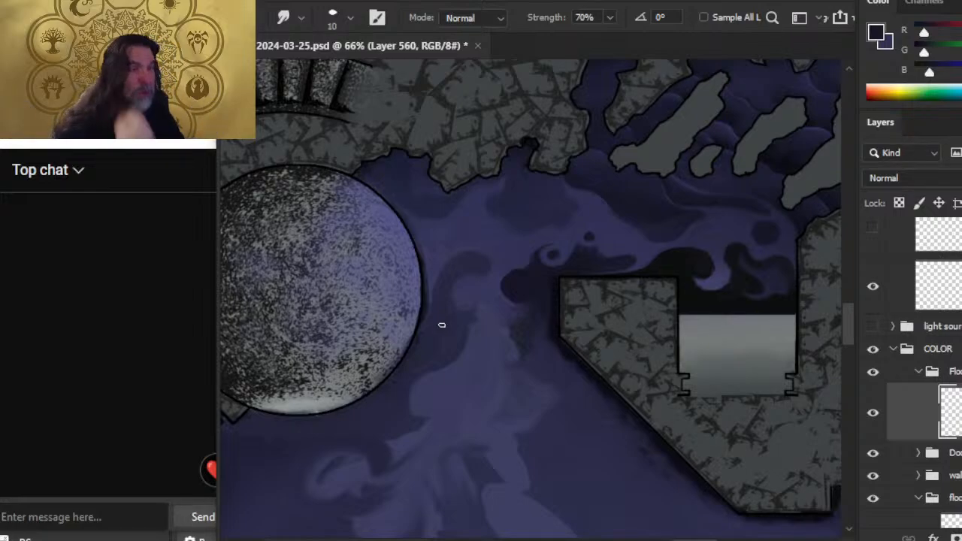
{"action": "key", "text": "b"}
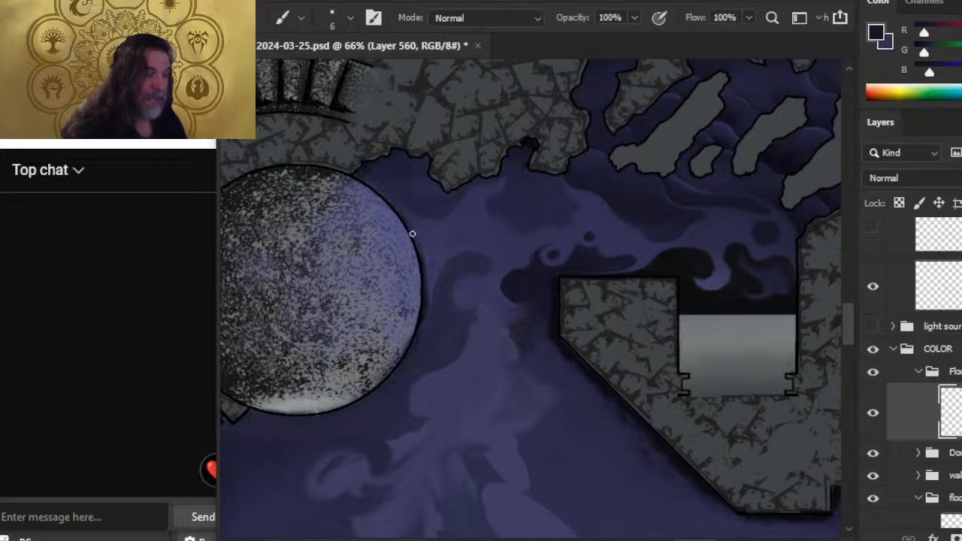
{"action": "key", "text": "alt"}
{"action": "key", "text": "r"}
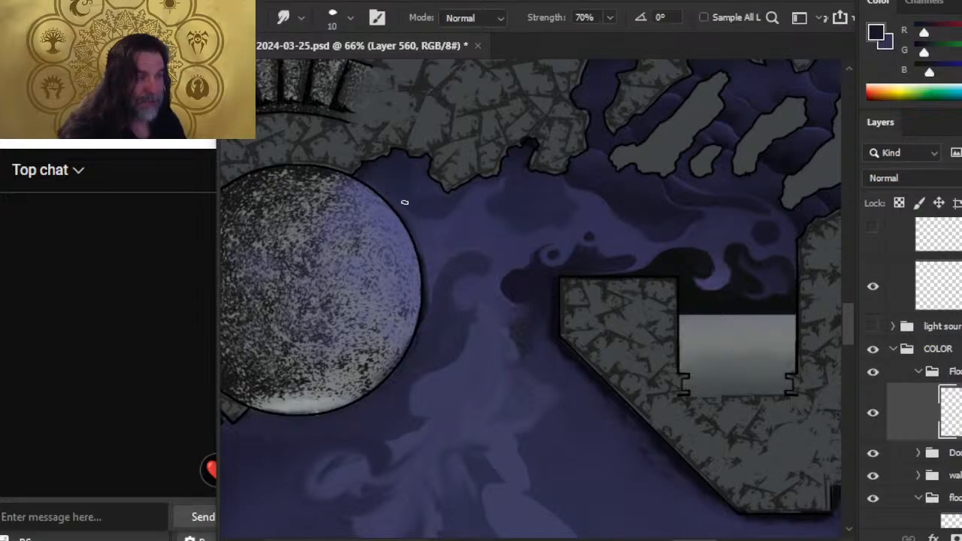
{"action": "key", "text": "b"}
{"action": "key", "text": "alt"}
{"action": "key", "text": "r"}
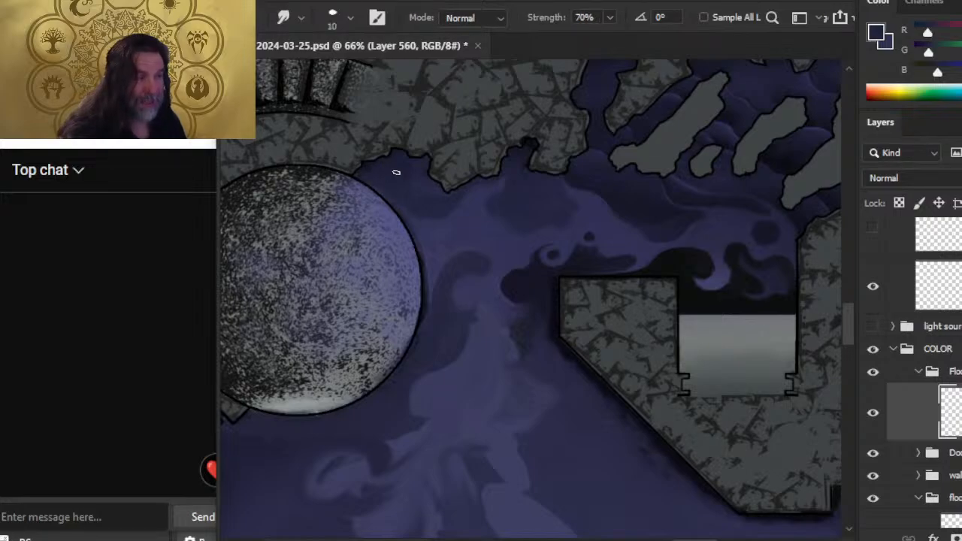
{"action": "key", "text": "b"}
{"action": "left_click", "coordinate": [372, 162], "text": "alt"}
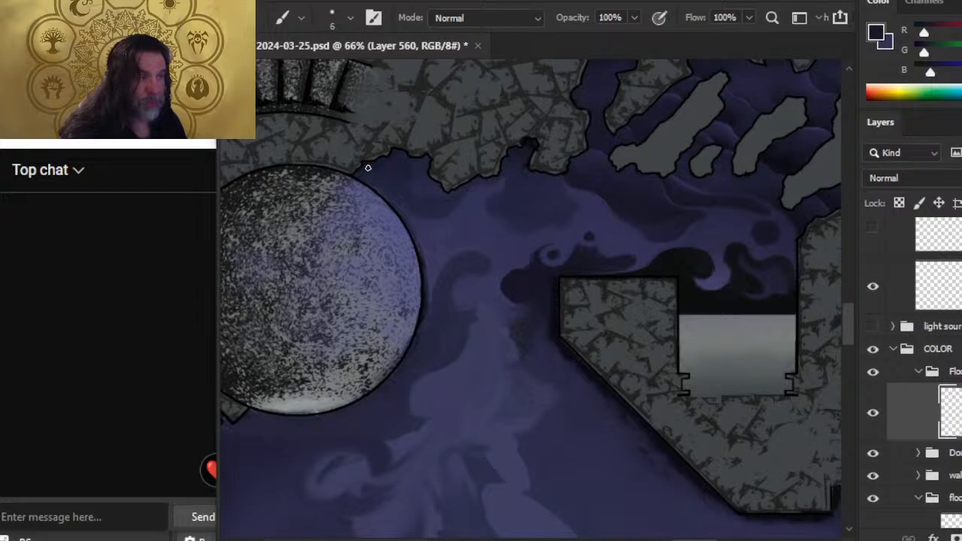
{"action": "key", "text": "r"}
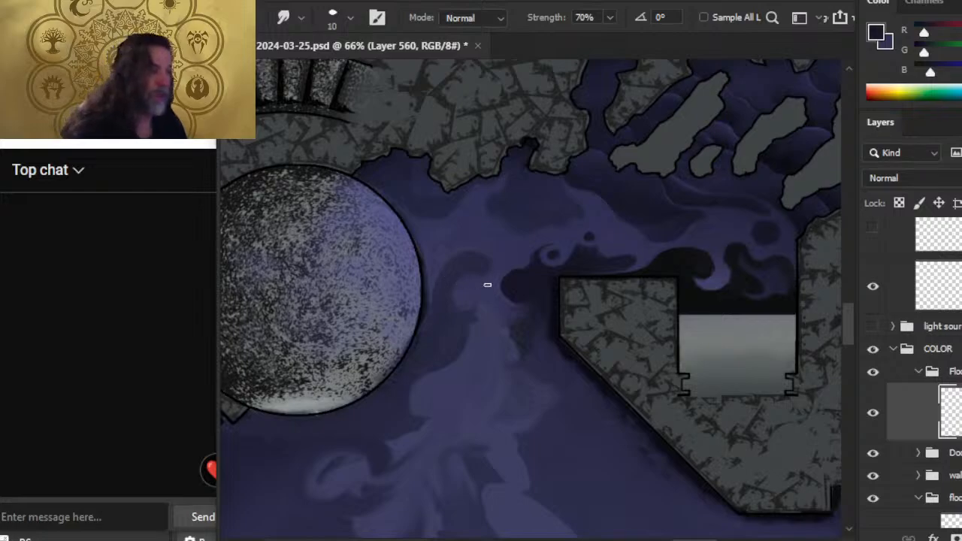
- Paint a small light spot inside the dark patch below the rock wall, sample a darker blue, and smudge the surrounding water
{"action": "key", "text": "b"}
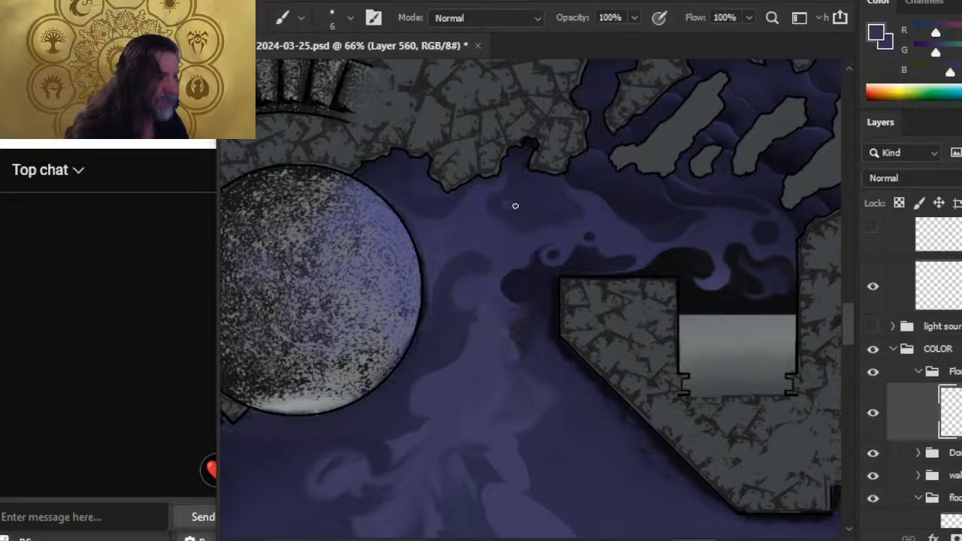
{"action": "key", "text": "r"}
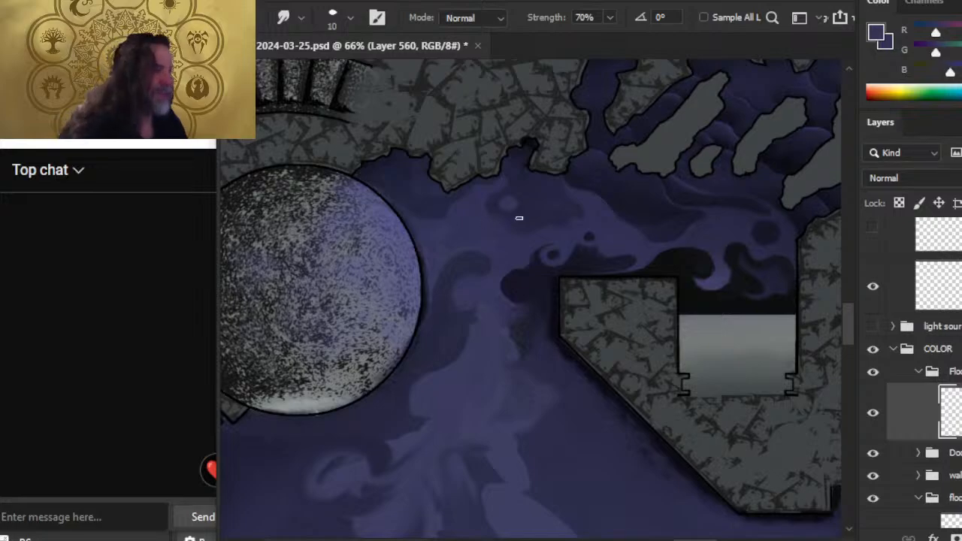
{"action": "key", "text": "b"}
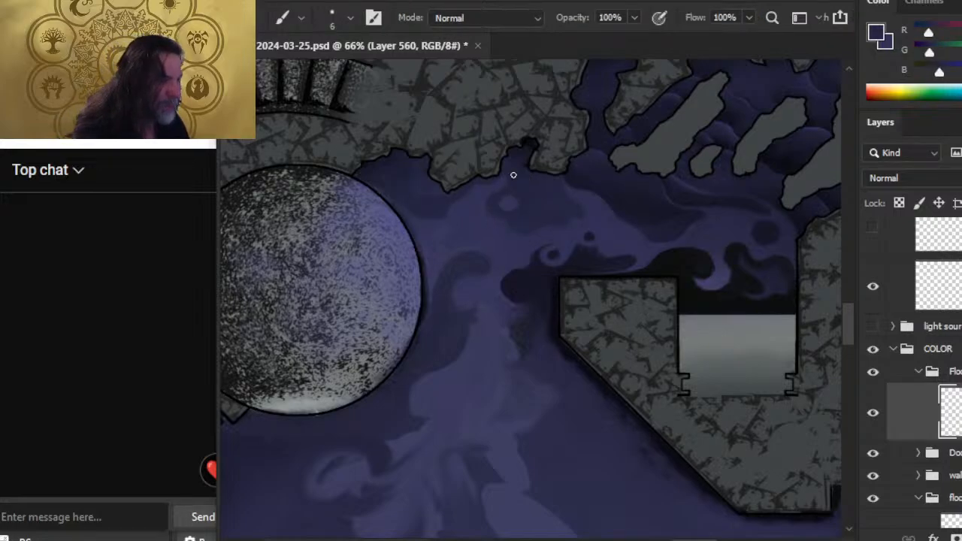
{"action": "key", "text": "r"}
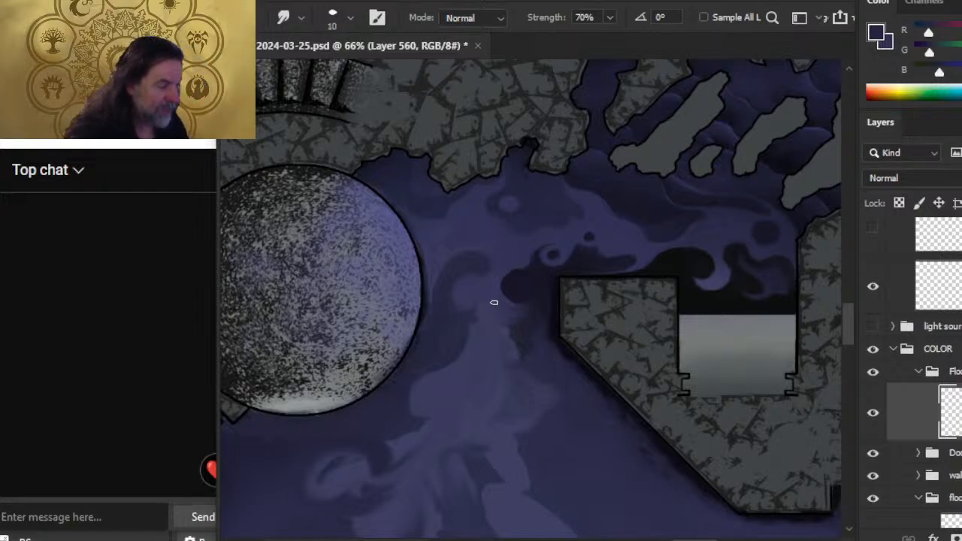
- Sample a lighter purple beside the dark patch at the stone block's upper corner, touch up the light water below it, and smudge it
{"action": "key", "text": "z"}
{"action": "left_click_drag", "start_coordinate": [559, 319], "coordinate": [464, 304]}
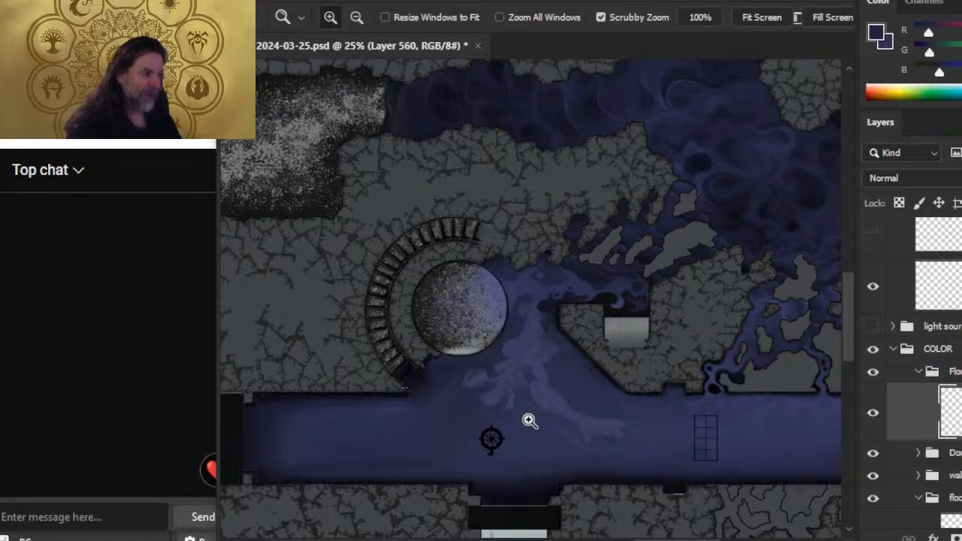
{"action": "left_click_drag", "start_coordinate": [684, 315], "coordinate": [526, 268]}
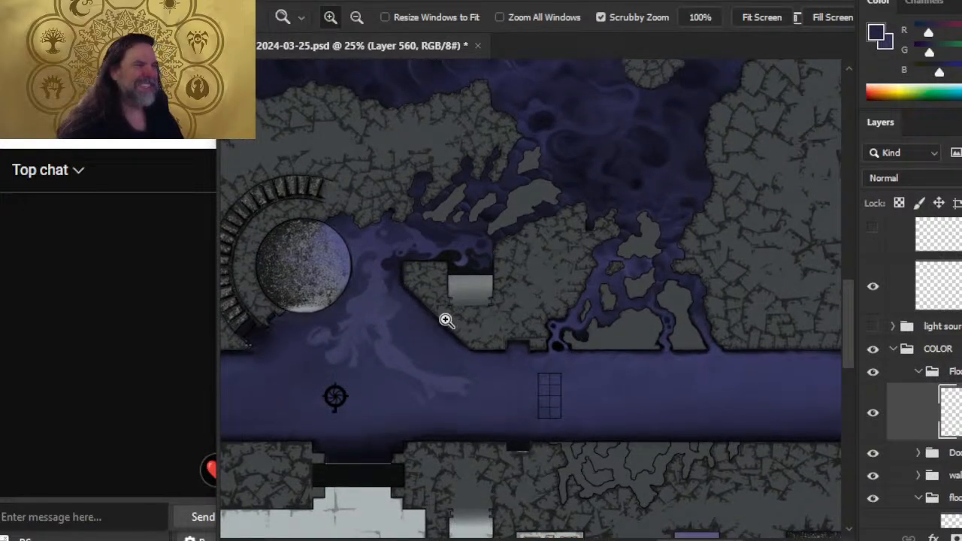
{"action": "left_click_drag", "start_coordinate": [369, 245], "coordinate": [448, 287]}
{"action": "left_click_drag", "start_coordinate": [449, 361], "coordinate": [528, 315]}
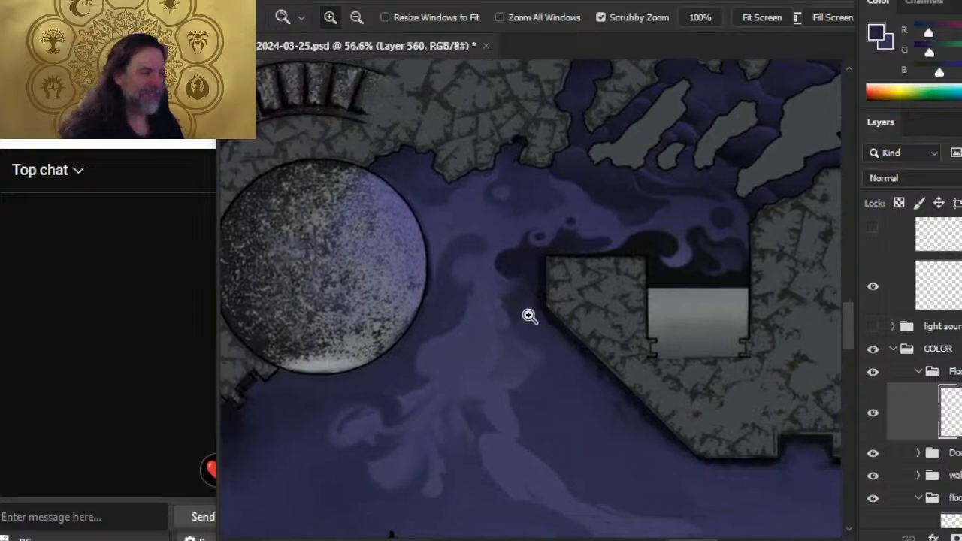
{"action": "left_click", "coordinate": [485, 276]}
{"action": "key", "text": "r"}
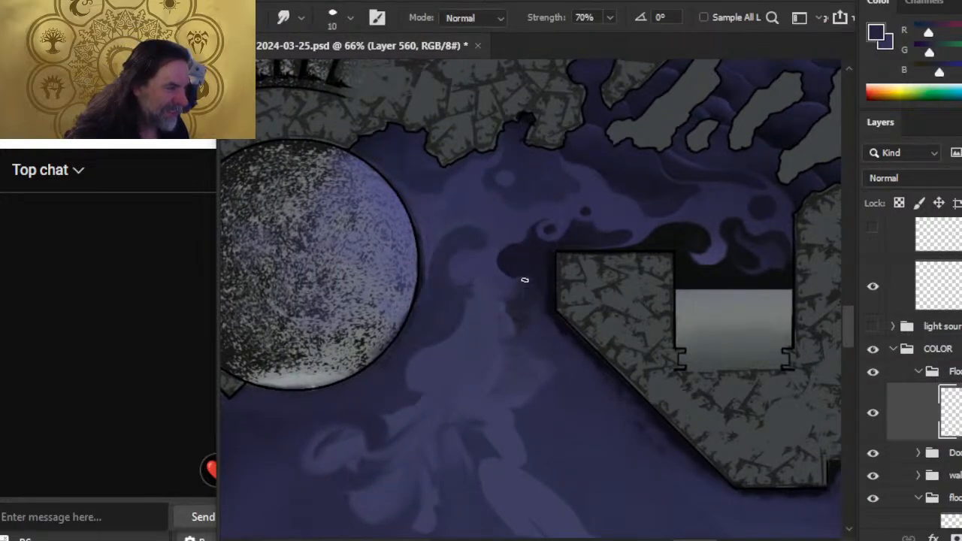
{"action": "key", "text": "b"}
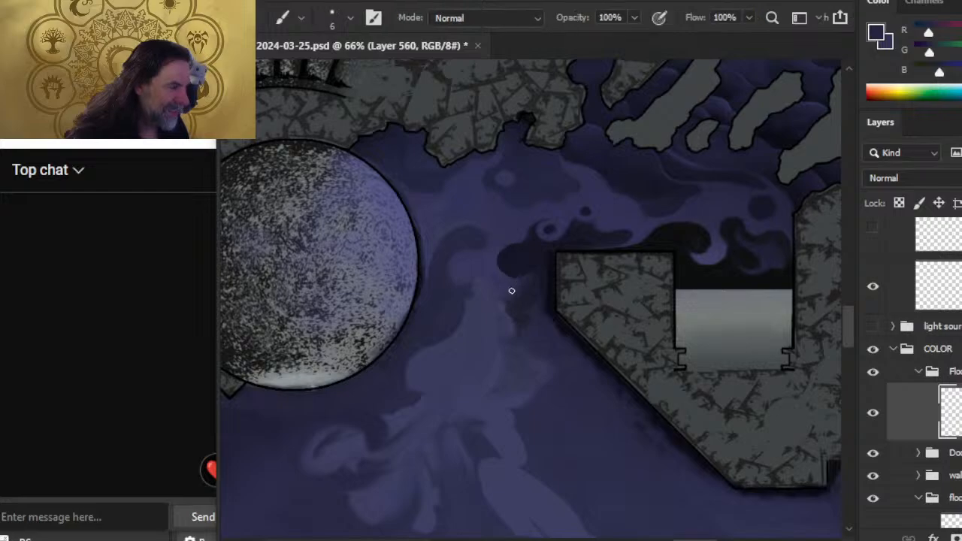
{"action": "left_click", "coordinate": [508, 284], "text": "alt"}
{"action": "key", "text": "r"}
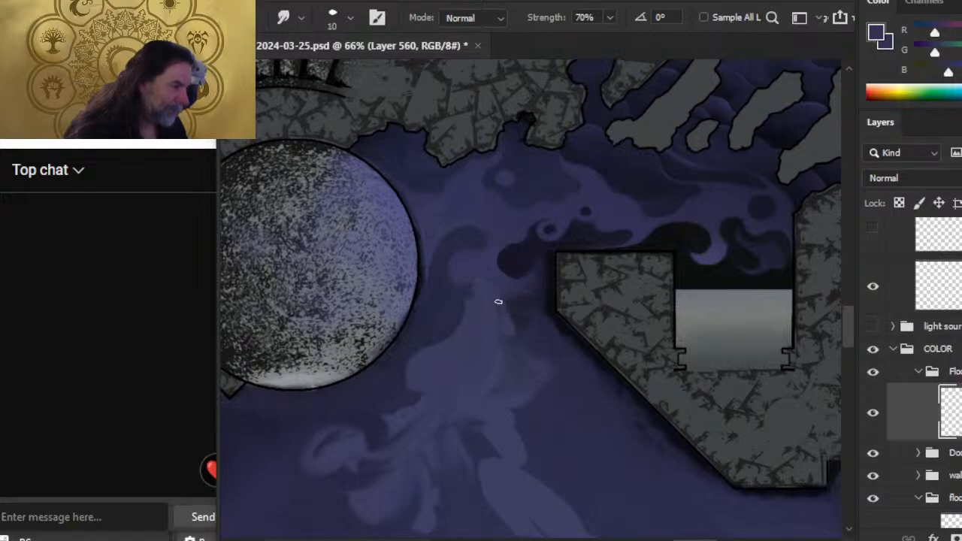
- Increase the Smudge size to 20 and rework the dark patch beside the block's upper corner and the water just below it
{"action": "key", "text": "bracketright"}
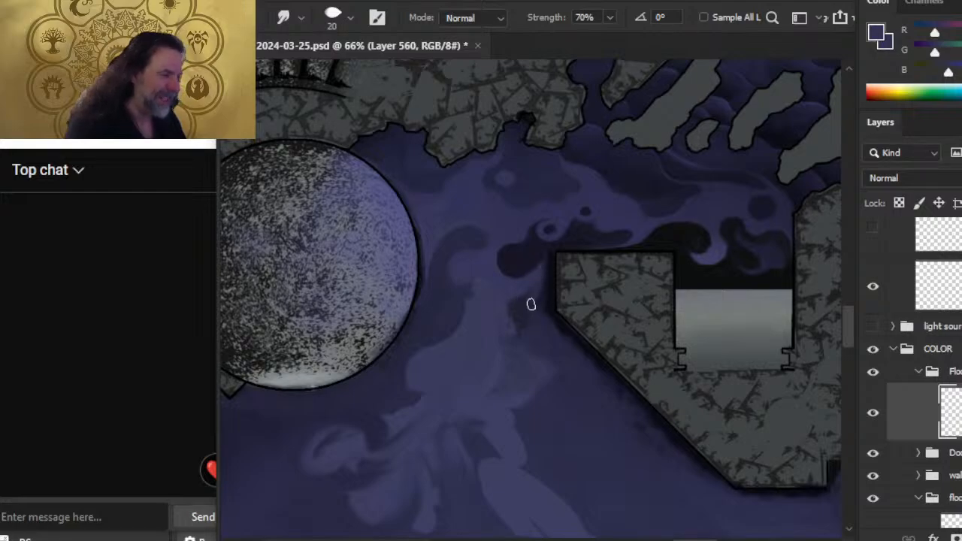
{"action": "left_click_drag", "start_coordinate": [535, 283], "coordinate": [540, 315]}
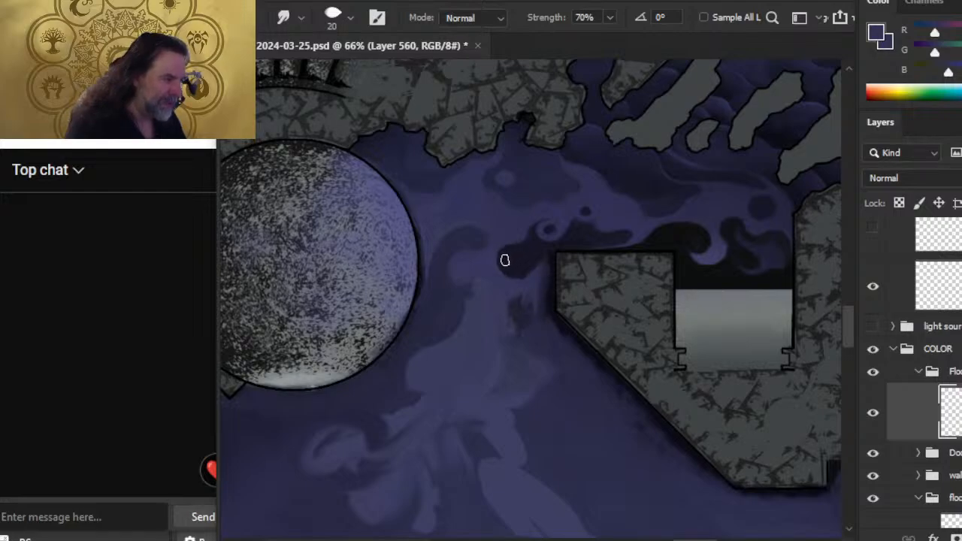
{"action": "left_click_drag", "start_coordinate": [520, 266], "coordinate": [530, 251]}
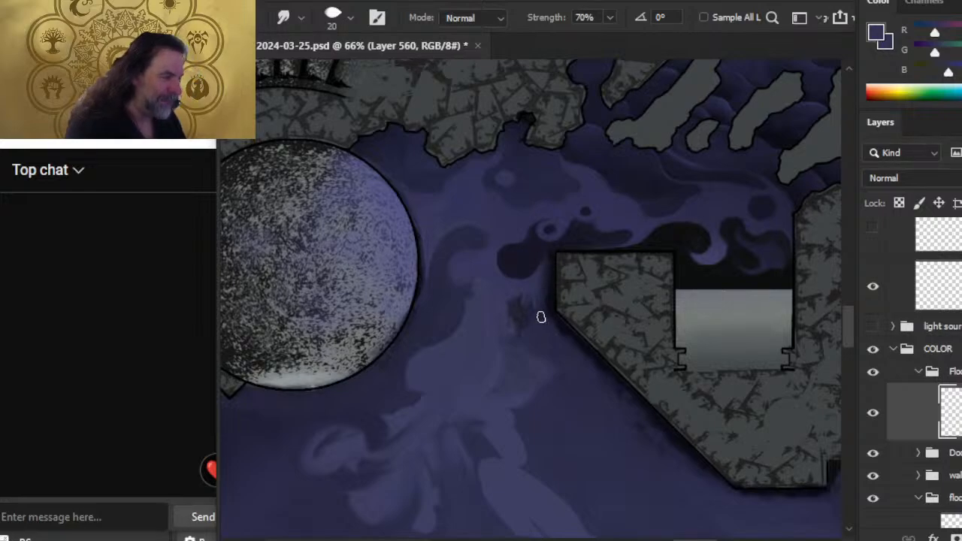
{"action": "mouse_move", "coordinate": [541, 317]}
{"action": "left_mouse_down"}
{"action": "mouse_move", "coordinate": [525, 325]}
{"action": "mouse_move", "coordinate": [519, 312]}
{"action": "mouse_move", "coordinate": [532, 324]}
{"action": "mouse_move", "coordinate": [532, 315]}
{"action": "mouse_move", "coordinate": [536, 338]}
{"action": "left_mouse_up"}
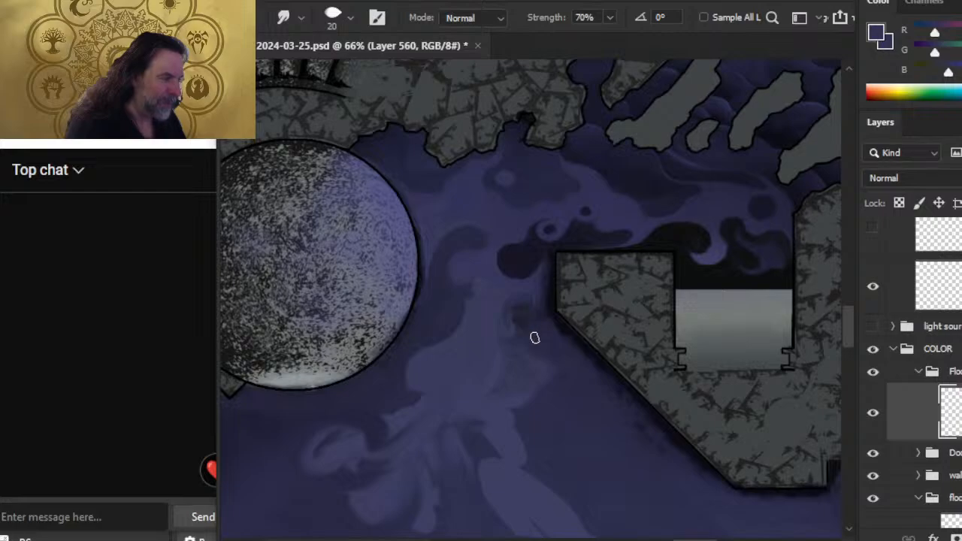
- Paint a dark navy patch in the water beside the block's slanted corner and blend it with Smudge
{"action": "key", "text": "b"}
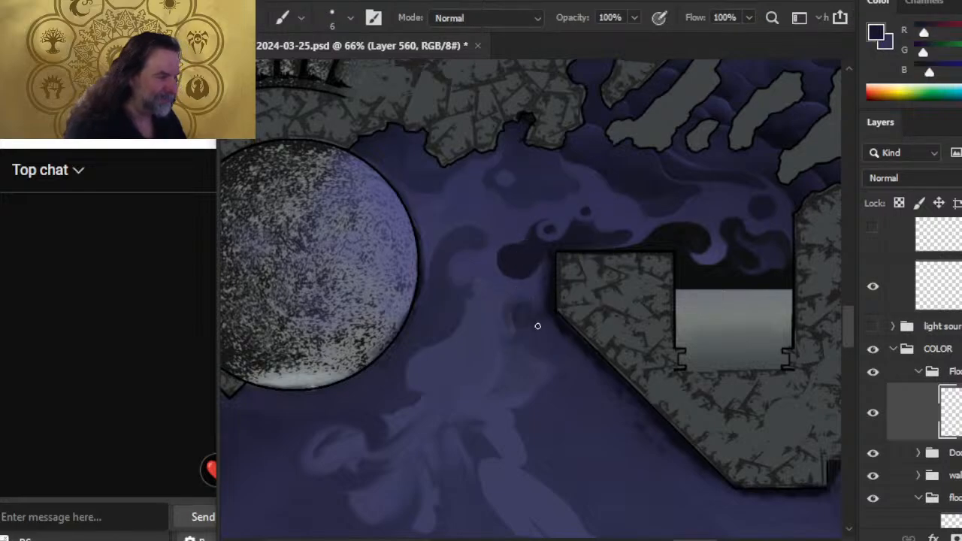
{"action": "left_click_drag", "start_coordinate": [522, 316], "coordinate": [536, 341]}
{"action": "key", "text": "r"}
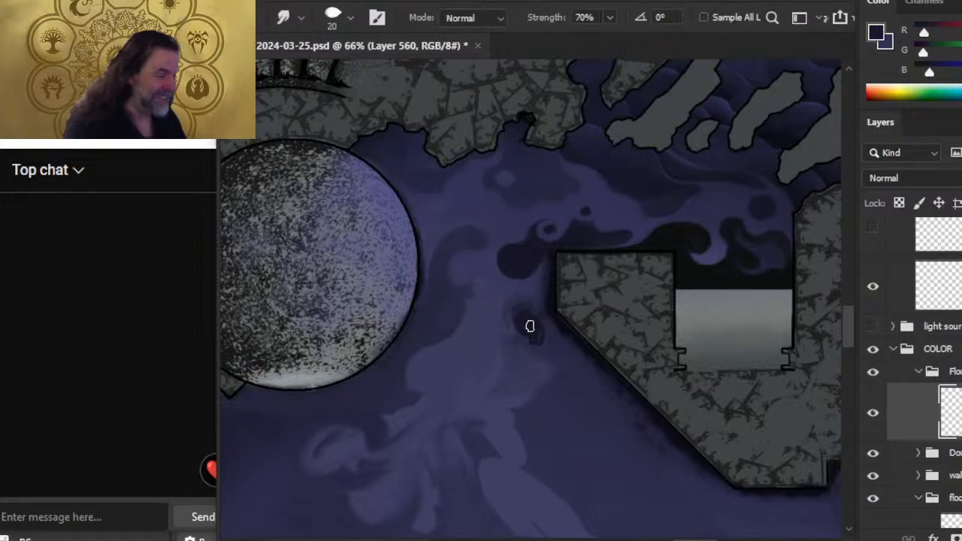
{"action": "key", "text": "b"}
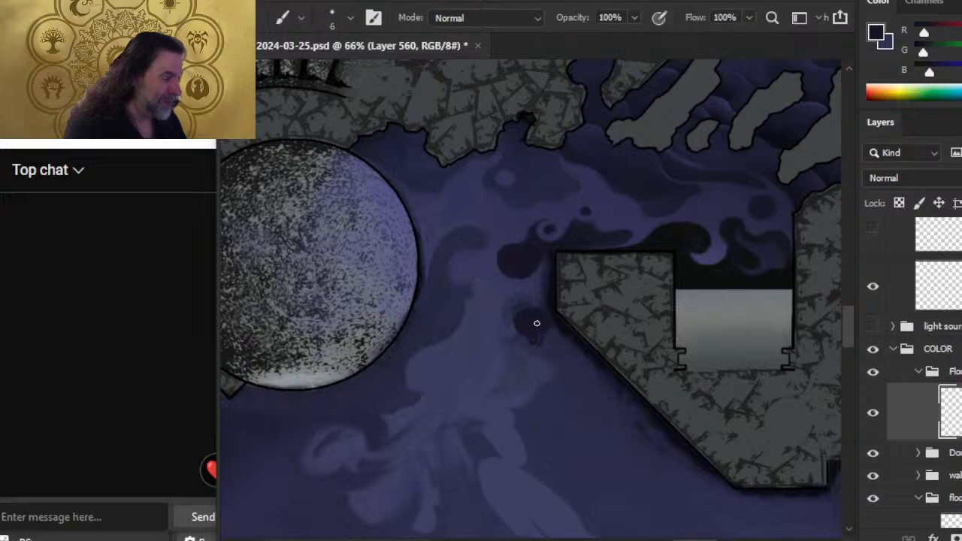
{"action": "key", "text": "r"}
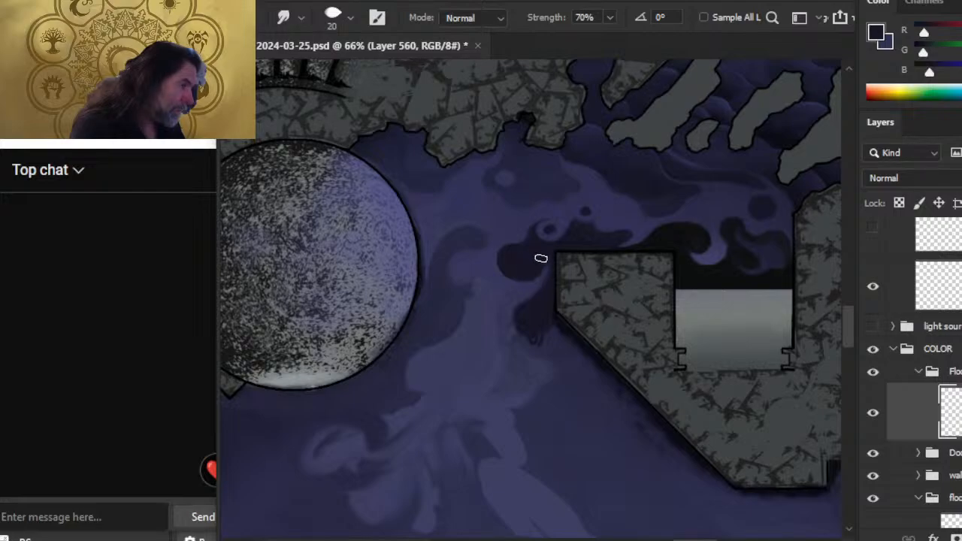
- Smudge curls into the light stream's edge by the round platform and smooth the dark patch at the block's slanted corner, using sizes 10 to 25
{"action": "key", "text": "bracketleft"}
{"action": "key", "text": "bracketleft"}
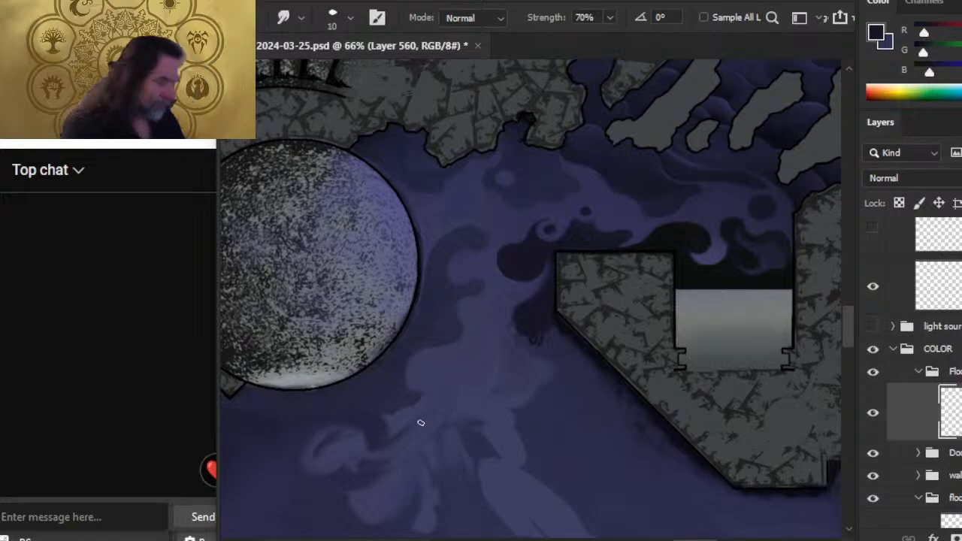
{"action": "left_click_drag", "start_coordinate": [522, 360], "coordinate": [555, 271]}
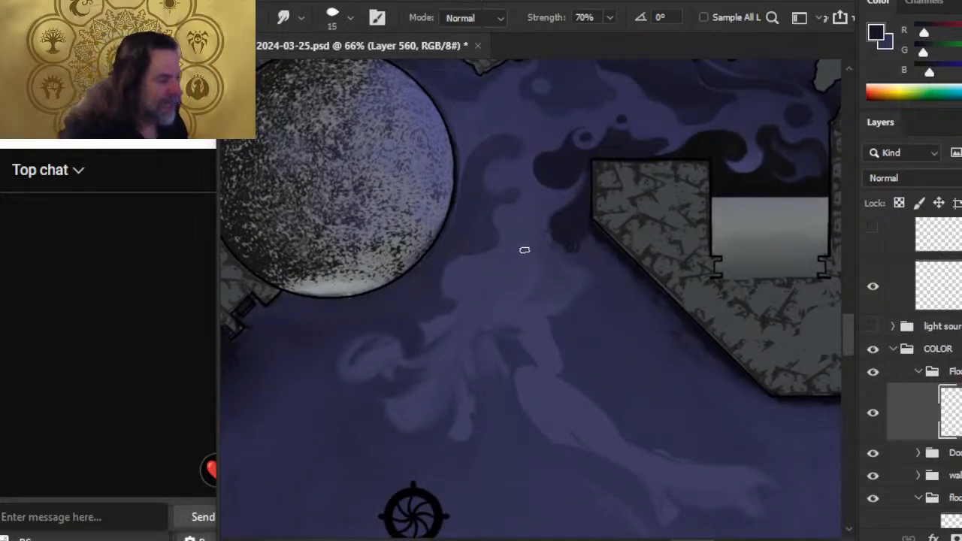
{"action": "key", "text": "bracketright"}
{"action": "key", "text": "bracketright"}
{"action": "key", "text": "bracketright"}
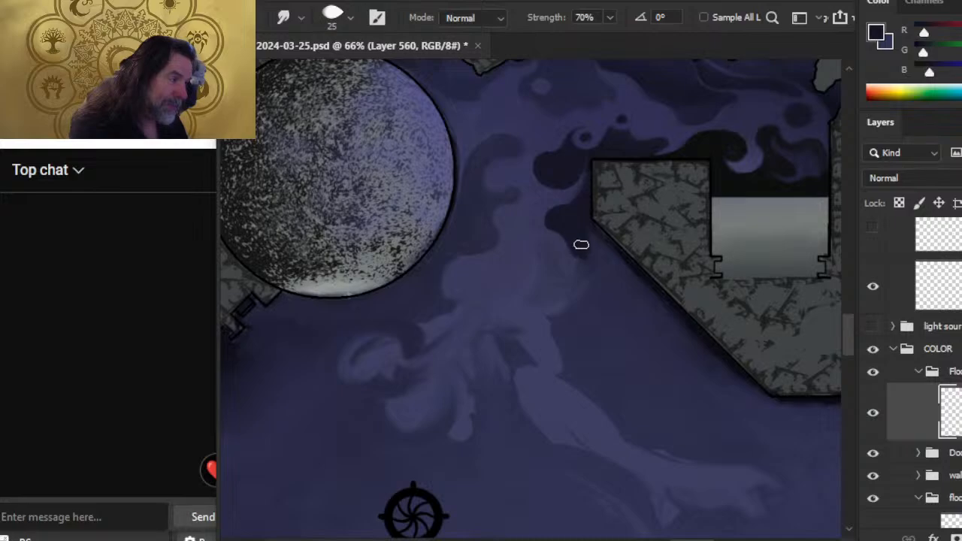
{"action": "key", "text": "bracketleft"}
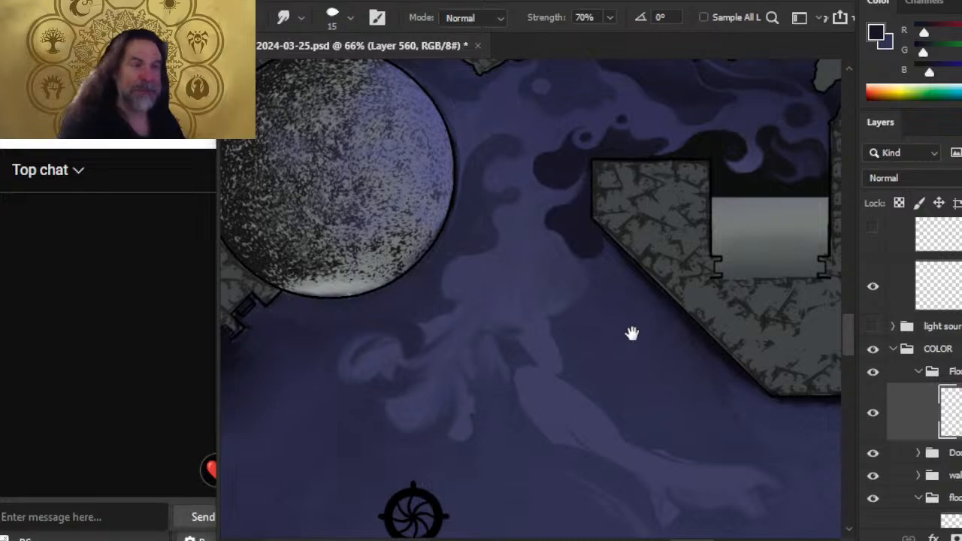
{"action": "left_click_drag", "start_coordinate": [629, 333], "coordinate": [539, 247]}
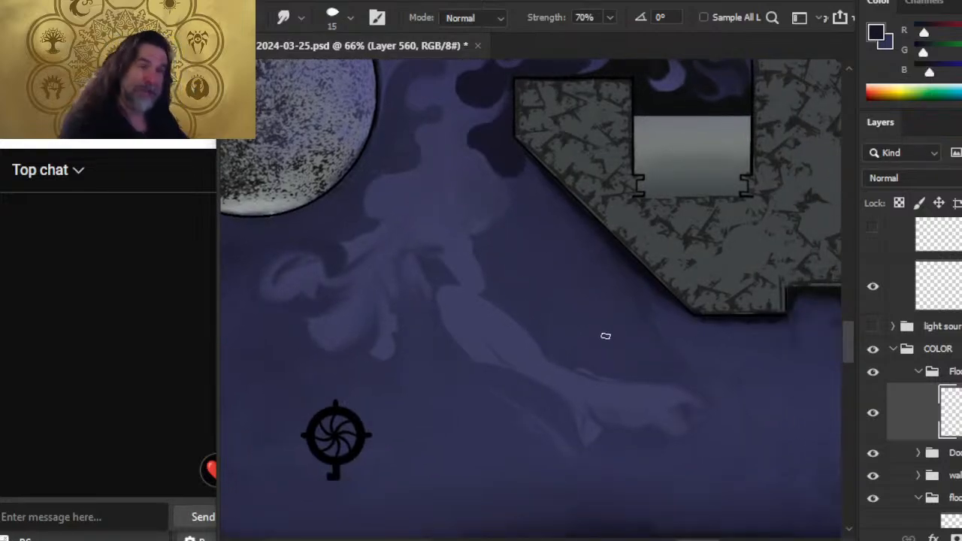
- Switch to the browser, examine the Spelljammer Combat and Exploration product page on DMsGuild, close it, and return to the map in Photoshop
{"action": "key", "text": "alt+Tab"}
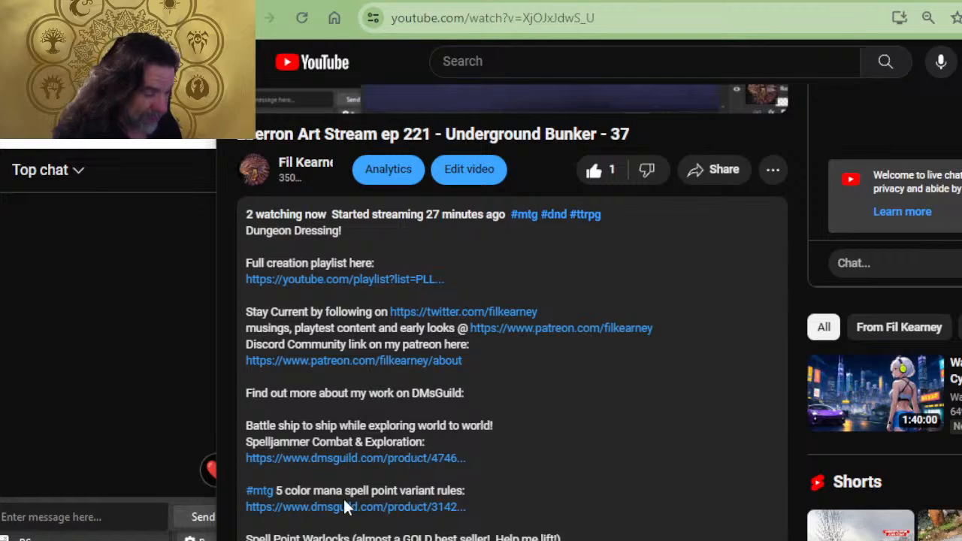
{"action": "left_click", "coordinate": [339, 458]}
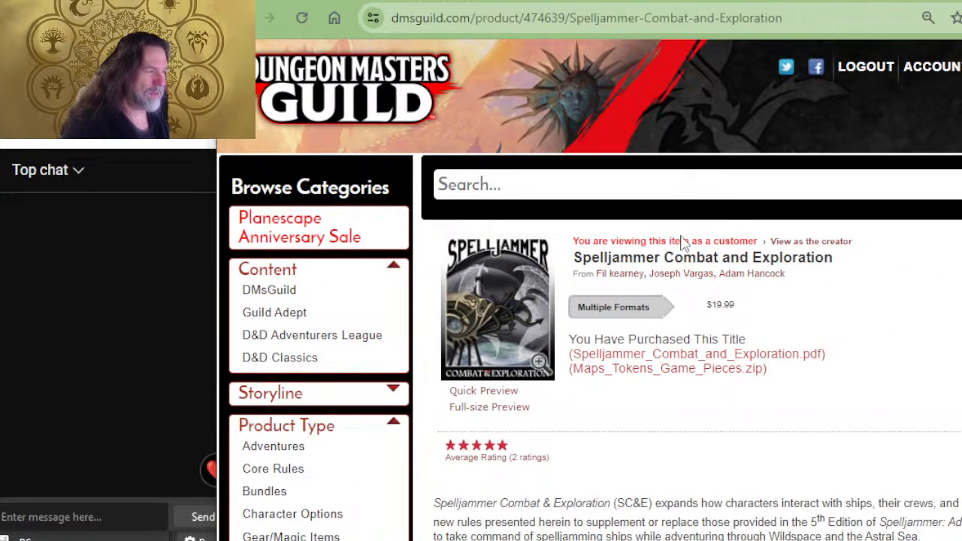
{"action": "scroll", "coordinate": [676, 376], "scroll_direction": "right", "scroll_amount": 3}
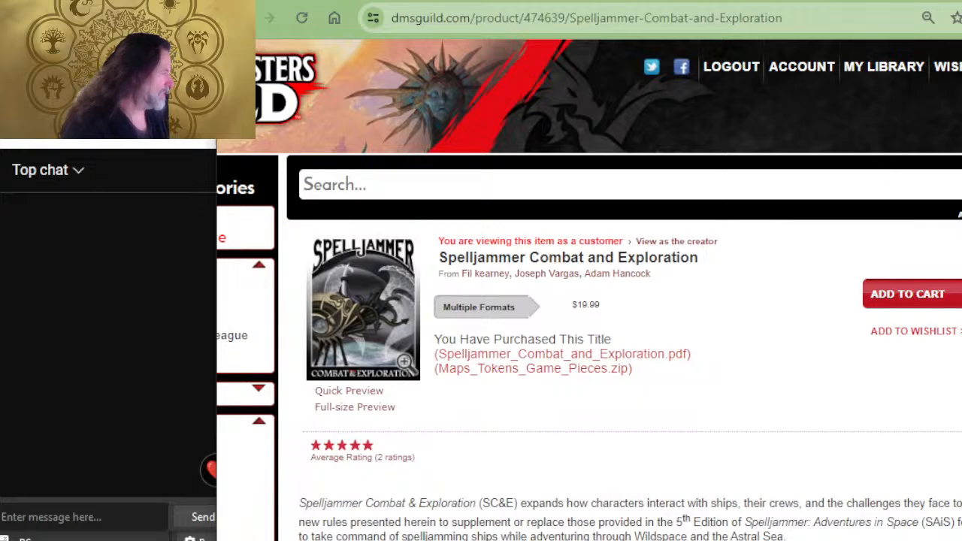
{"action": "scroll", "coordinate": [817, 419], "scroll_direction": "left", "scroll_amount": 3}
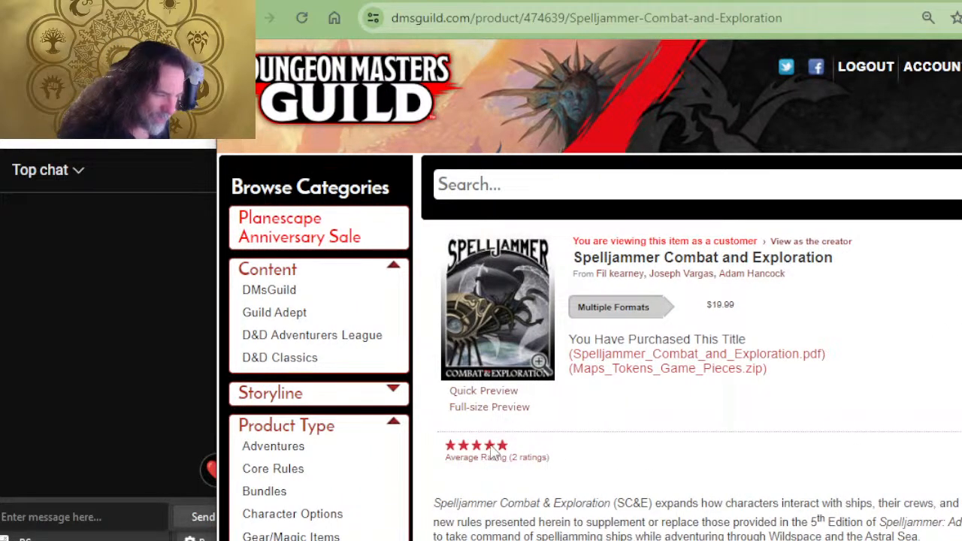
{"action": "scroll", "coordinate": [548, 426], "scroll_direction": "down", "scroll_amount": 4}
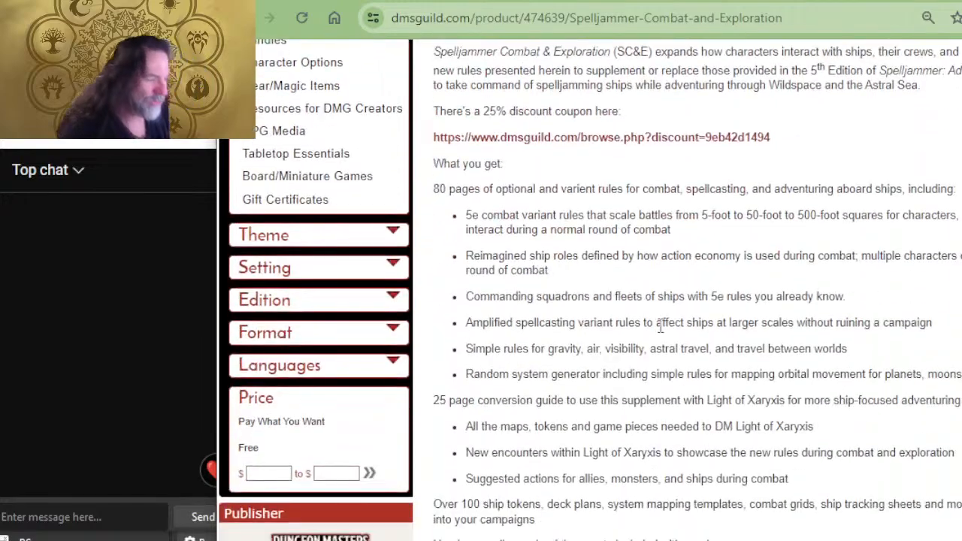
{"action": "scroll", "coordinate": [660, 323], "scroll_direction": "up", "scroll_amount": 4}
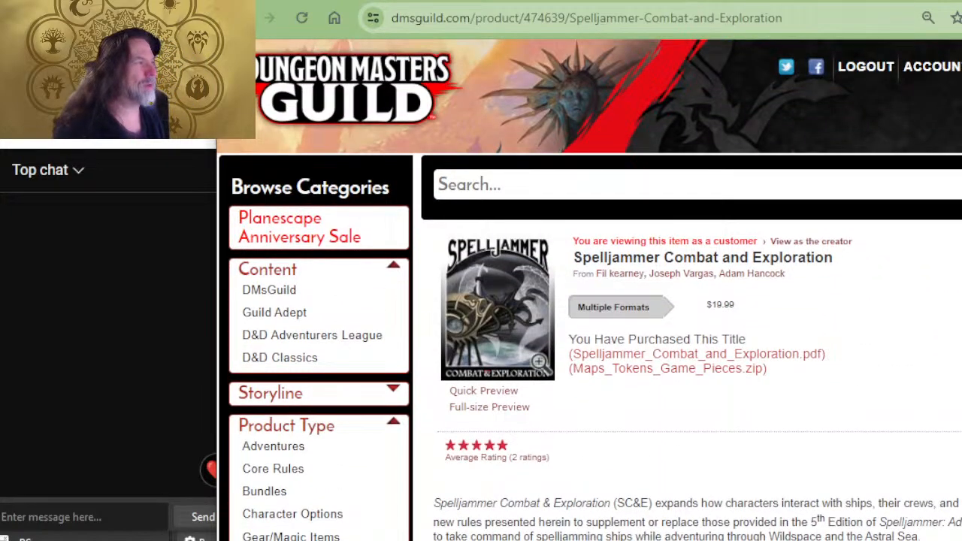
{"action": "key", "text": "ctrl+w"}
{"action": "key", "text": "alt+Tab"}
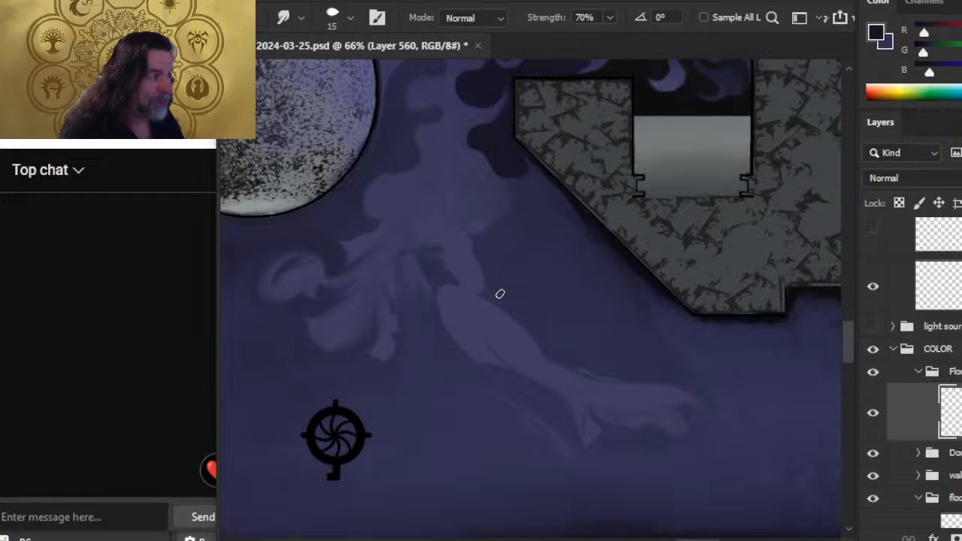
- Smudge the light stream below the block's slanted corner with sizes 25 and 15, shaping rounded curls along its edge and the dark patch
{"action": "key", "text": "bracketright"}
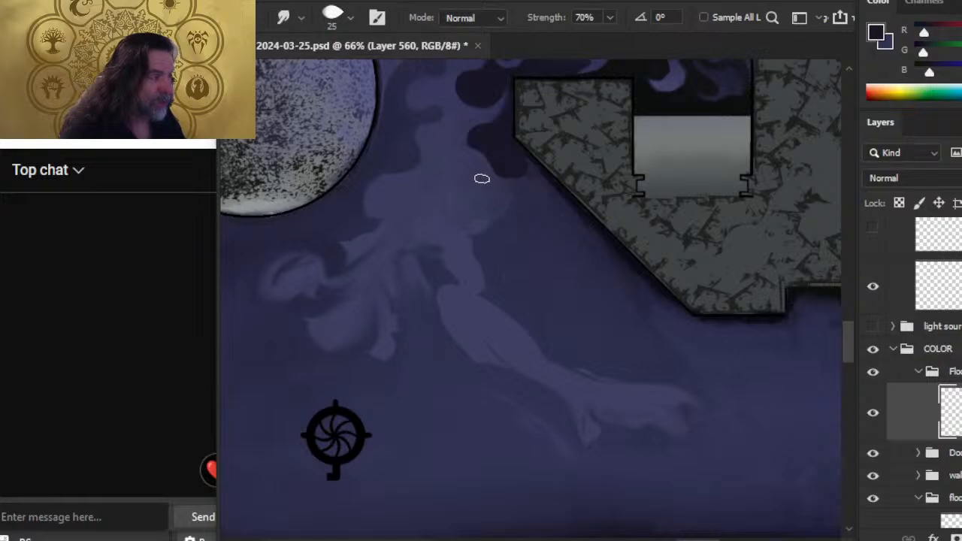
{"action": "key", "text": "bracketleft"}
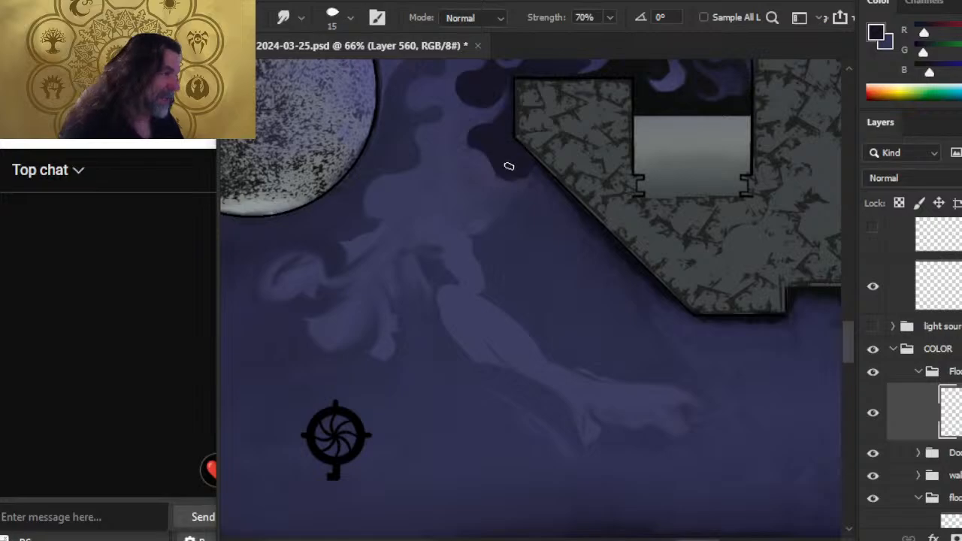
{"action": "mouse_move", "coordinate": [508, 169]}
{"action": "left_mouse_down"}
{"action": "mouse_move", "coordinate": [538, 163]}
{"action": "mouse_move", "coordinate": [569, 210]}
{"action": "mouse_move", "coordinate": [532, 167]}
{"action": "mouse_move", "coordinate": [552, 202]}
{"action": "left_mouse_up"}
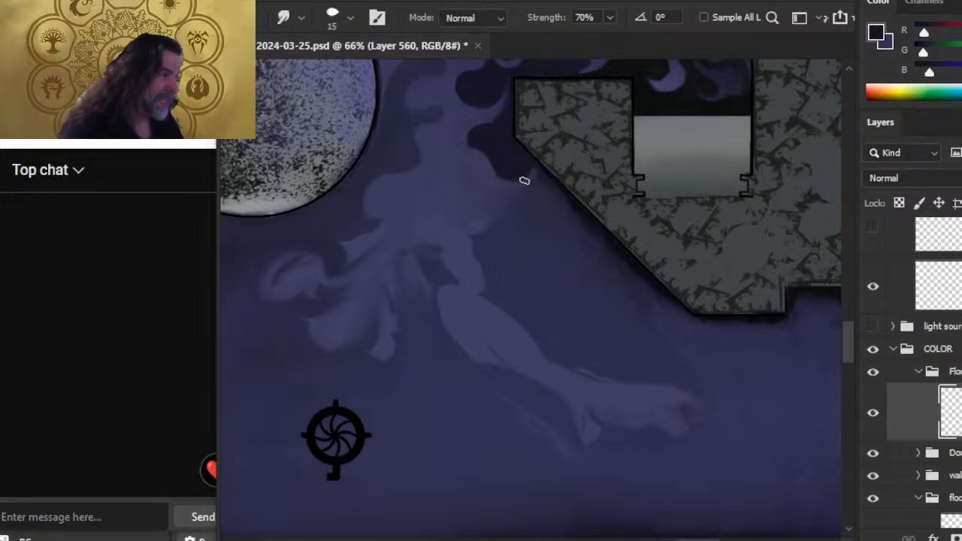
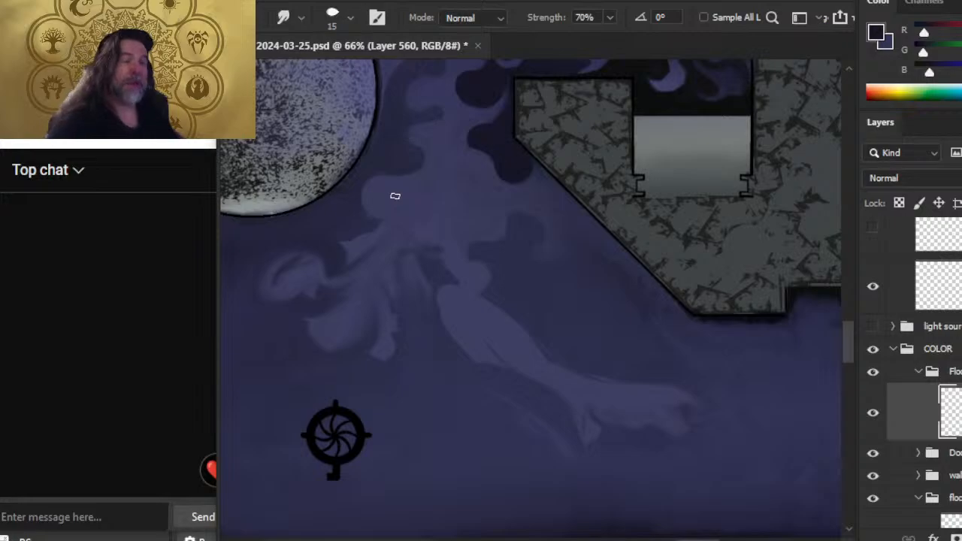
{"action": "left_click_drag", "start_coordinate": [529, 181], "coordinate": [501, 300]}
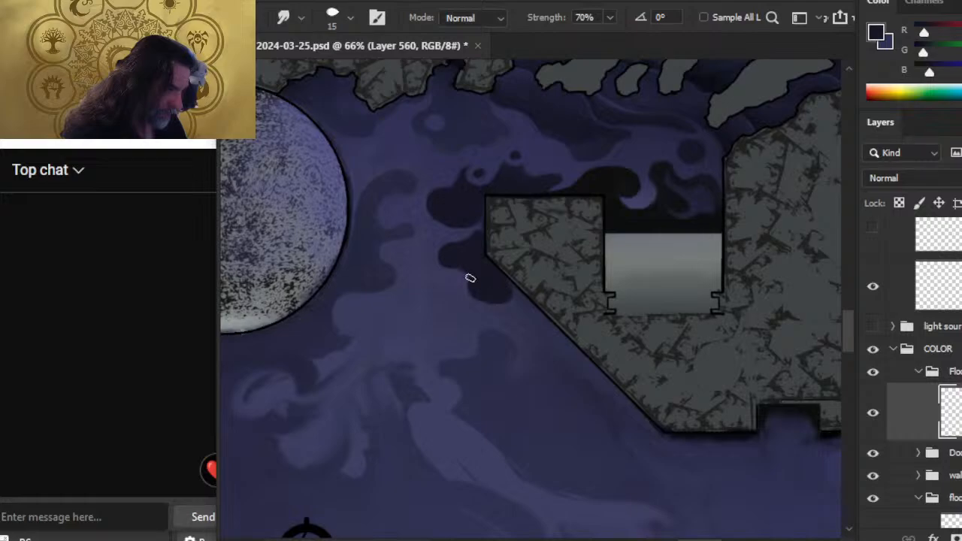
- Smudge the light stream's curls below the round platform at size 30, rounding their ends and the bends along the stream
{"action": "key", "text": "z"}
{"action": "left_click_drag", "start_coordinate": [499, 304], "coordinate": [431, 307]}
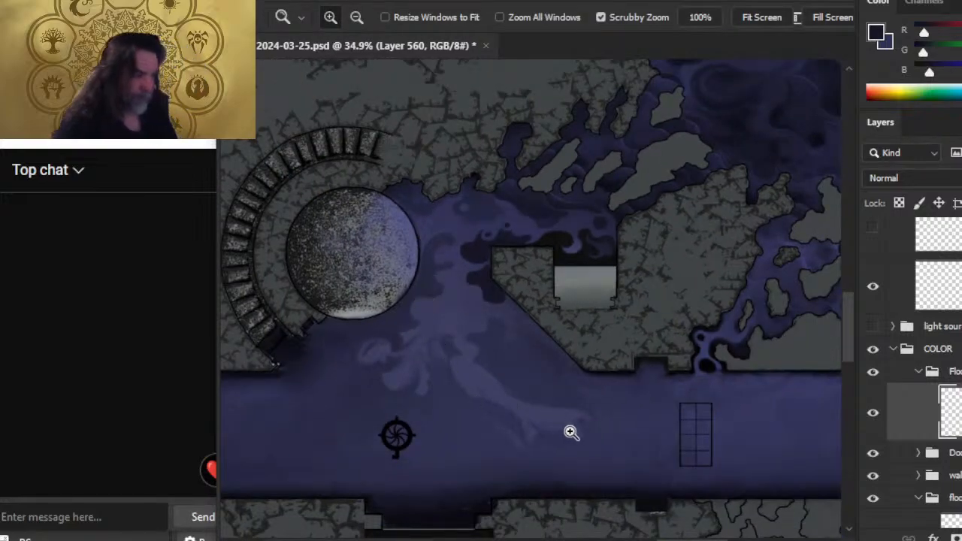
{"action": "left_click_drag", "start_coordinate": [591, 345], "coordinate": [606, 284]}
{"action": "left_click_drag", "start_coordinate": [573, 338], "coordinate": [541, 378]}
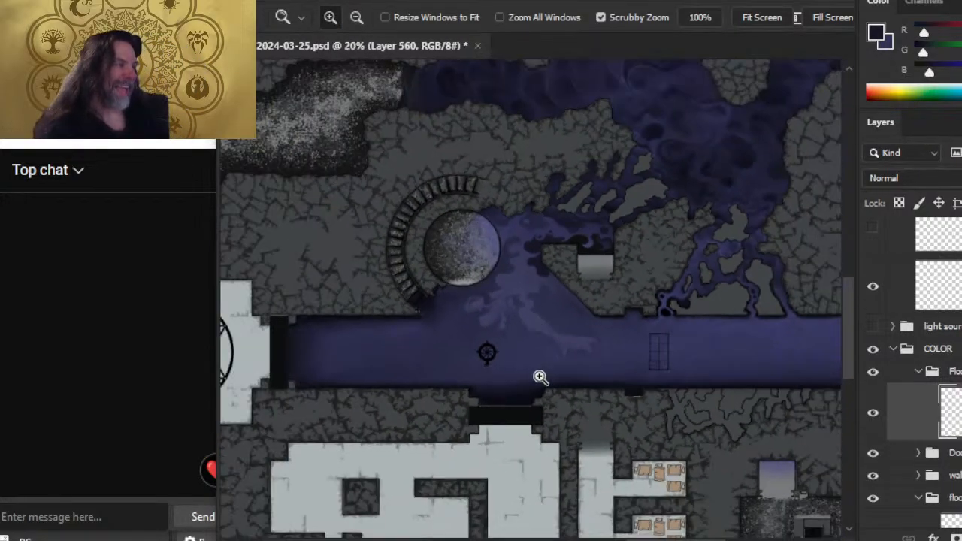
{"action": "mouse_move", "coordinate": [473, 292]}
{"action": "left_mouse_down"}
{"action": "mouse_move", "coordinate": [536, 318]}
{"action": "mouse_move", "coordinate": [574, 318]}
{"action": "left_mouse_up"}
{"action": "key", "text": "r"}
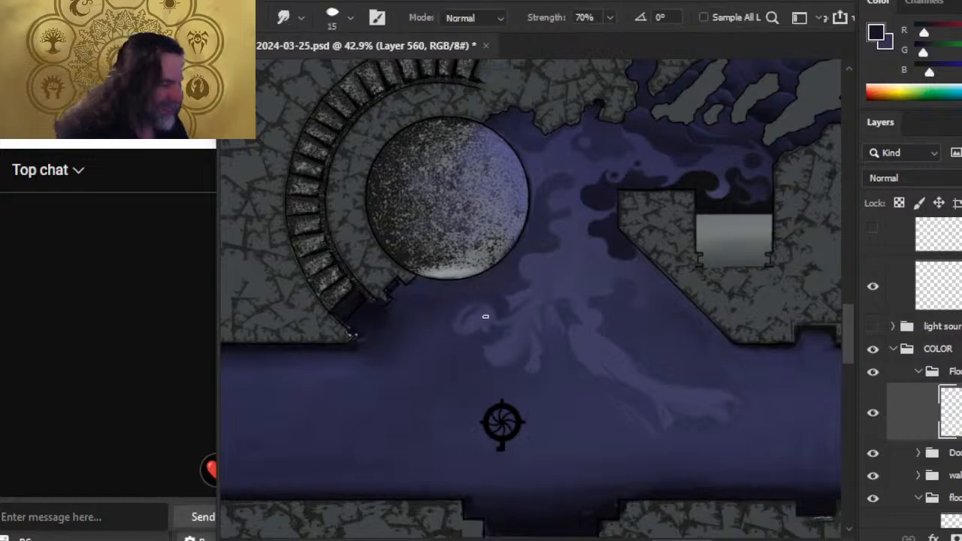
{"action": "key", "text": "bracketright"}
{"action": "key", "text": "bracketright"}
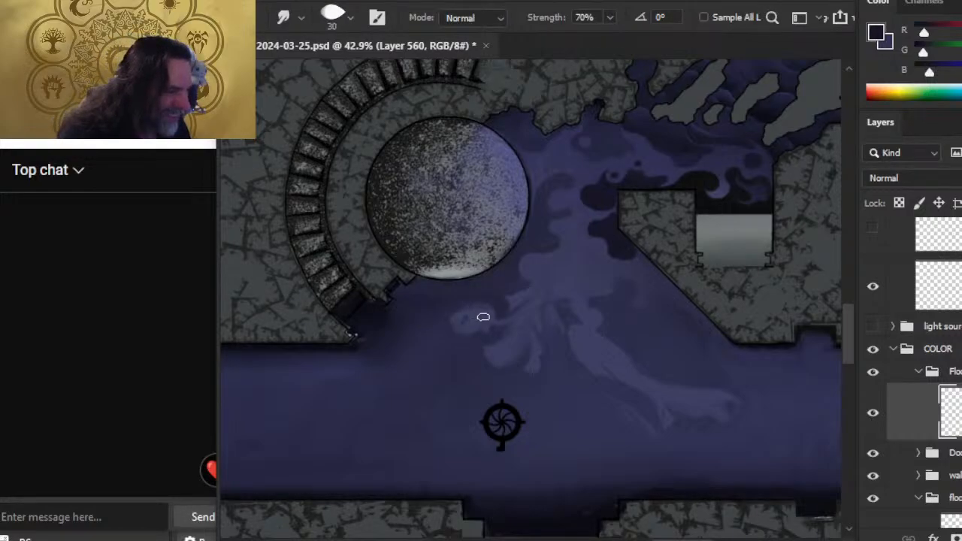
{"action": "mouse_move", "coordinate": [478, 324]}
{"action": "left_mouse_down"}
{"action": "mouse_move", "coordinate": [486, 312]}
{"action": "mouse_move", "coordinate": [463, 316]}
{"action": "mouse_move", "coordinate": [496, 294]}
{"action": "mouse_move", "coordinate": [444, 300]}
{"action": "mouse_move", "coordinate": [498, 291]}
{"action": "left_mouse_up"}
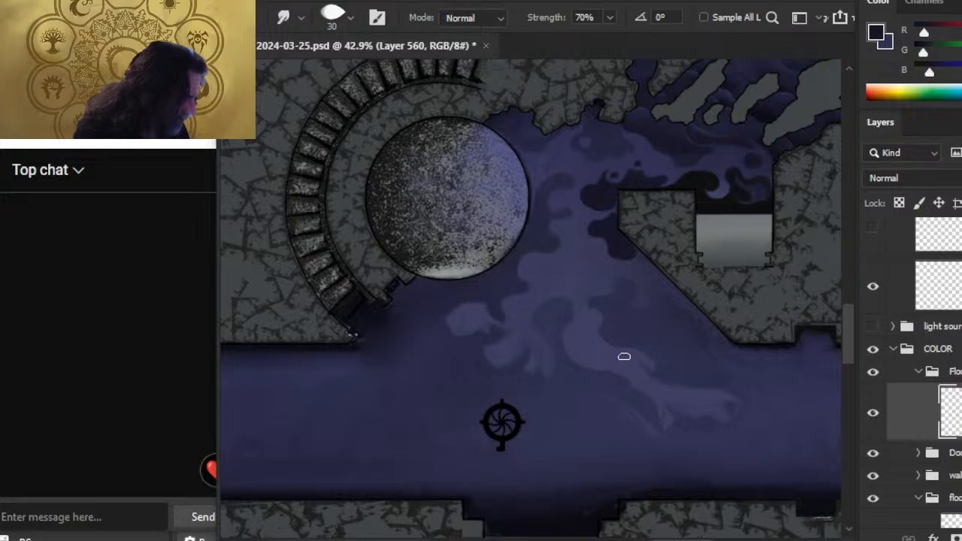
- Try a thin dark curve with the size 6 brush in the corridor water east of the grid, and undo it
{"action": "key", "text": "space"}
{"action": "left_click_drag", "start_coordinate": [612, 391], "coordinate": [466, 329]}
{"action": "key", "text": "z"}
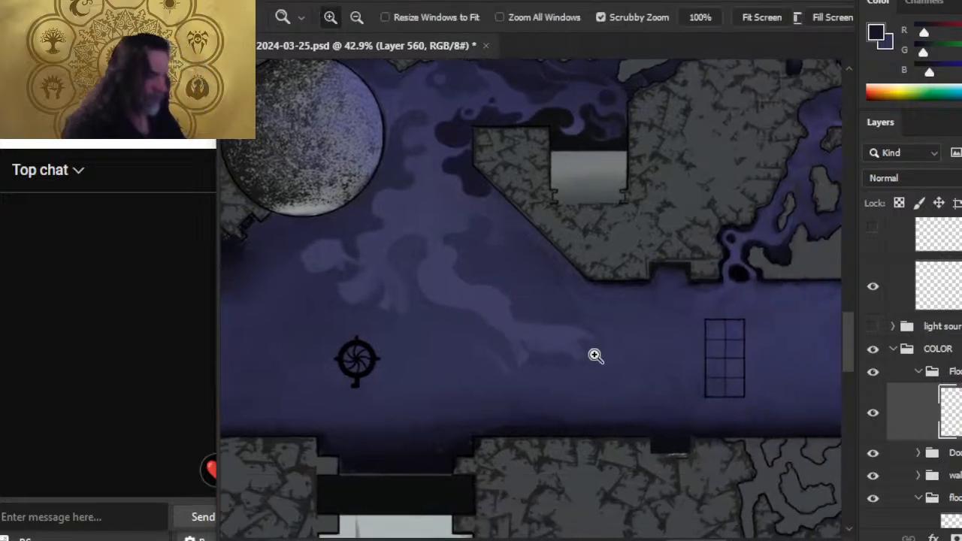
{"action": "left_click_drag", "start_coordinate": [594, 354], "coordinate": [477, 347]}
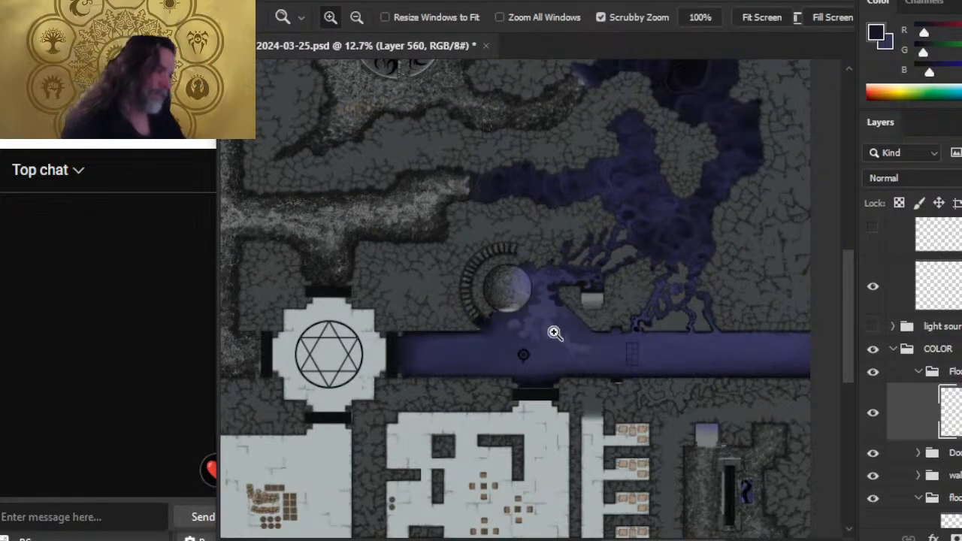
{"action": "left_click_drag", "start_coordinate": [554, 391], "coordinate": [641, 407]}
{"action": "key", "text": "space"}
{"action": "left_click_drag", "start_coordinate": [703, 393], "coordinate": [586, 326]}
{"action": "key", "text": "b"}
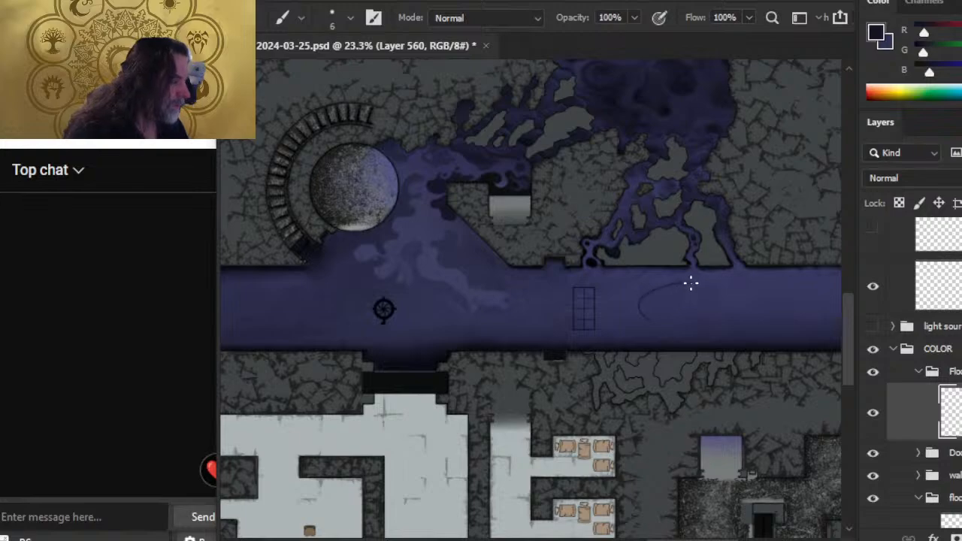
{"action": "key", "text": "ctrl+z"}
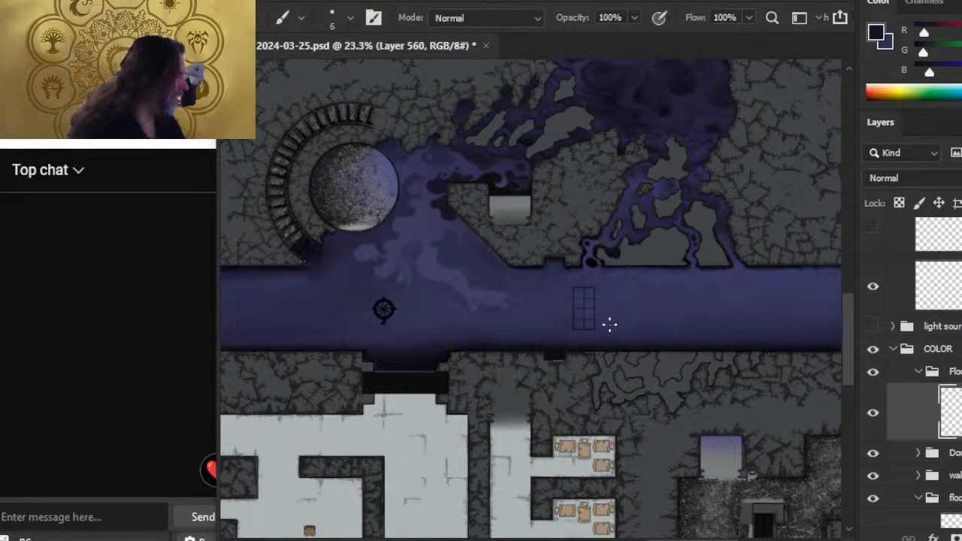
- Paint size 15 crescents in sampled dark navy and a lighter curl in the corridor east of the grid, and blend them with Smudge
{"action": "key", "text": "x"}
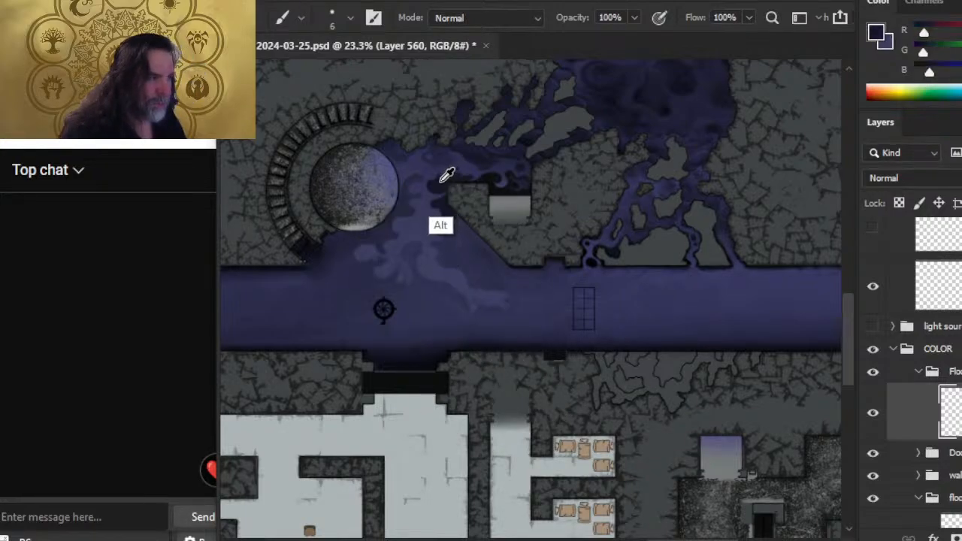
{"action": "left_click", "coordinate": [442, 183], "text": "alt"}
{"action": "key", "text": "bracketright"}
{"action": "key", "text": "bracketright"}
{"action": "key", "text": "bracketright"}
{"action": "key", "text": "bracketright"}
{"action": "key", "text": "bracketright"}
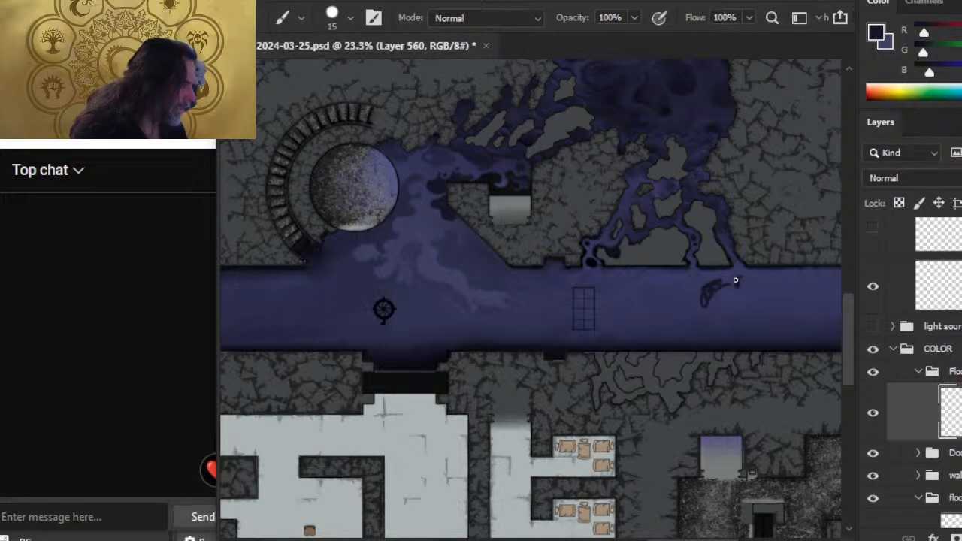
{"action": "mouse_move", "coordinate": [712, 307]}
{"action": "left_mouse_down"}
{"action": "mouse_move", "coordinate": [690, 283]}
{"action": "mouse_move", "coordinate": [698, 333]}
{"action": "mouse_move", "coordinate": [648, 299]}
{"action": "mouse_move", "coordinate": [629, 333]}
{"action": "left_mouse_up"}
{"action": "key", "text": "x"}
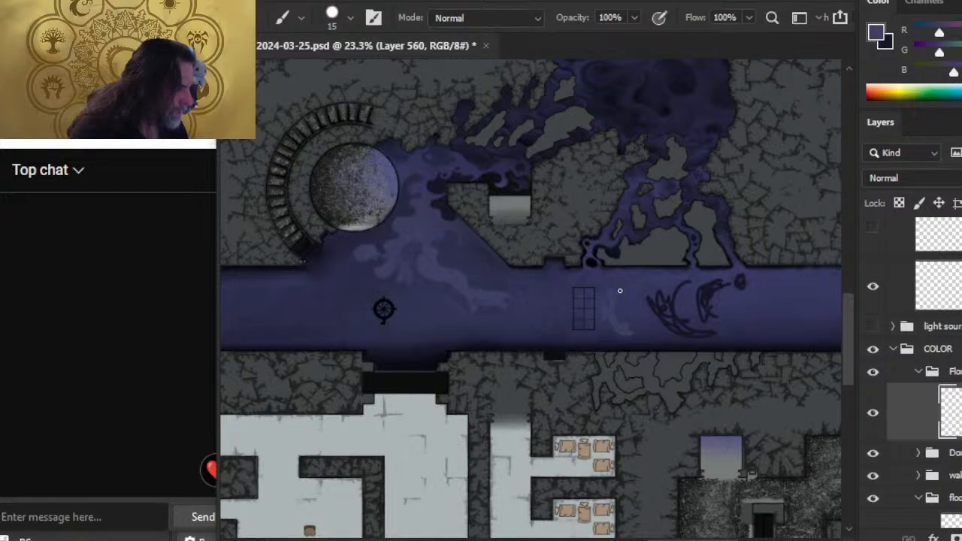
{"action": "key", "text": "r"}
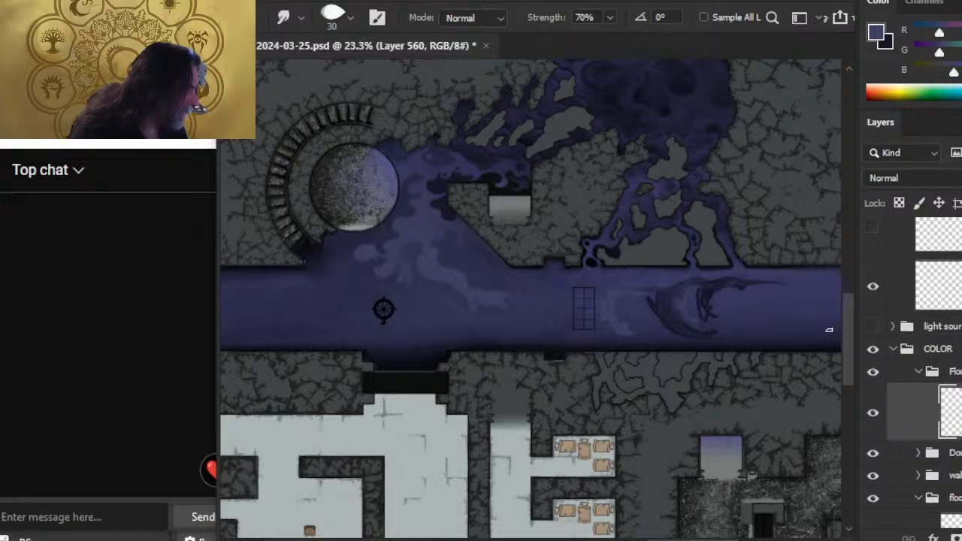
- Hide and restore the flood layer group to compare the corridor without it, and survey the flooded area across the map
{"action": "left_click", "coordinate": [873, 413]}
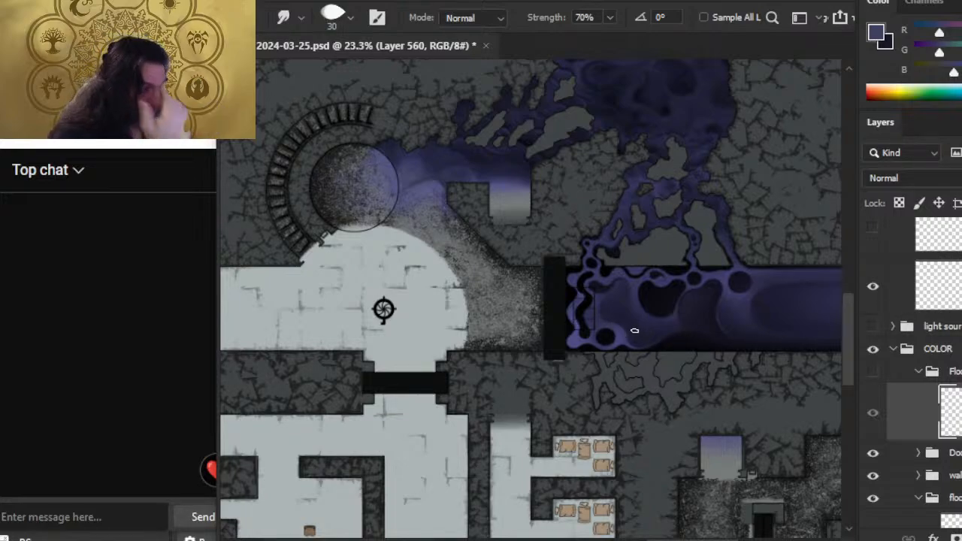
{"action": "left_click", "coordinate": [872, 371]}
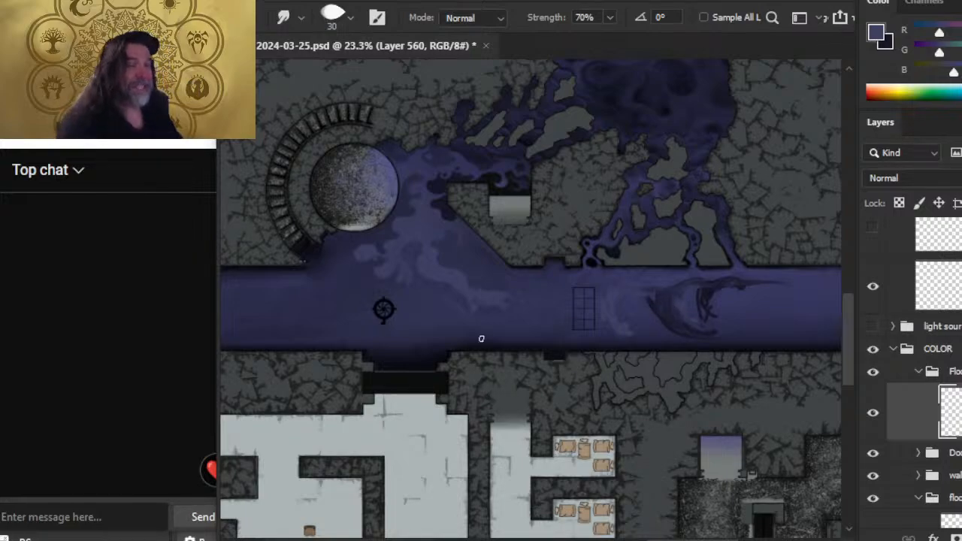
{"action": "left_click_drag", "start_coordinate": [640, 307], "coordinate": [592, 269]}
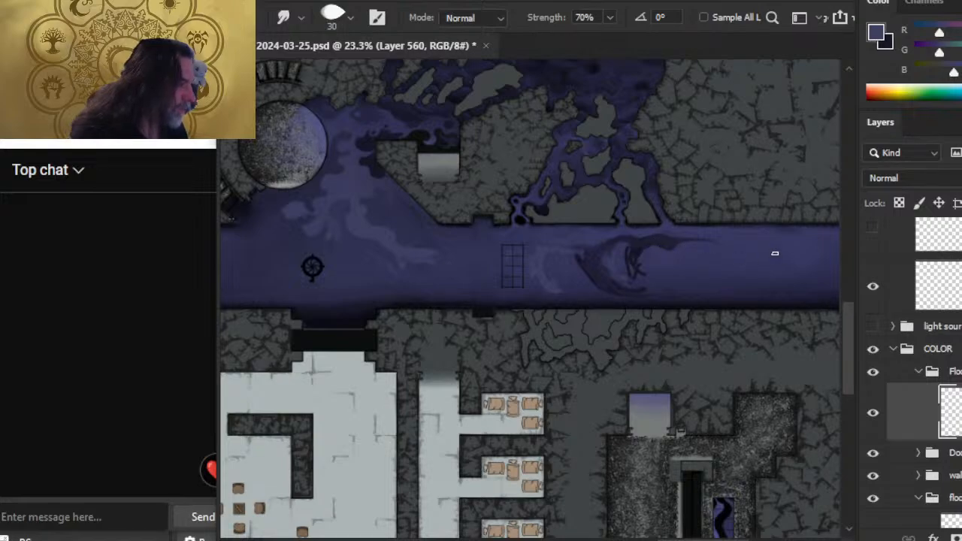
{"action": "left_click_drag", "start_coordinate": [405, 310], "coordinate": [651, 347]}
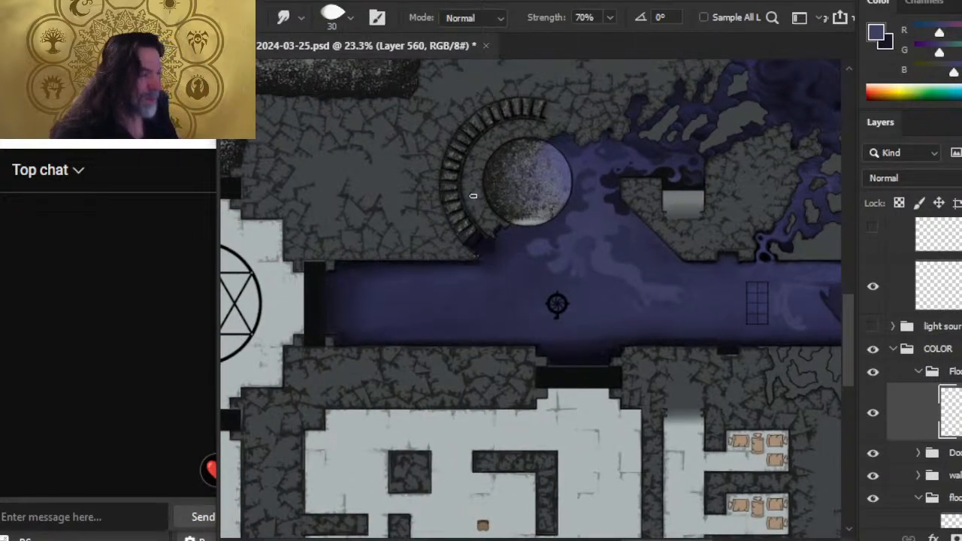
{"action": "key", "text": "z"}
{"action": "left_click_drag", "start_coordinate": [608, 280], "coordinate": [528, 292]}
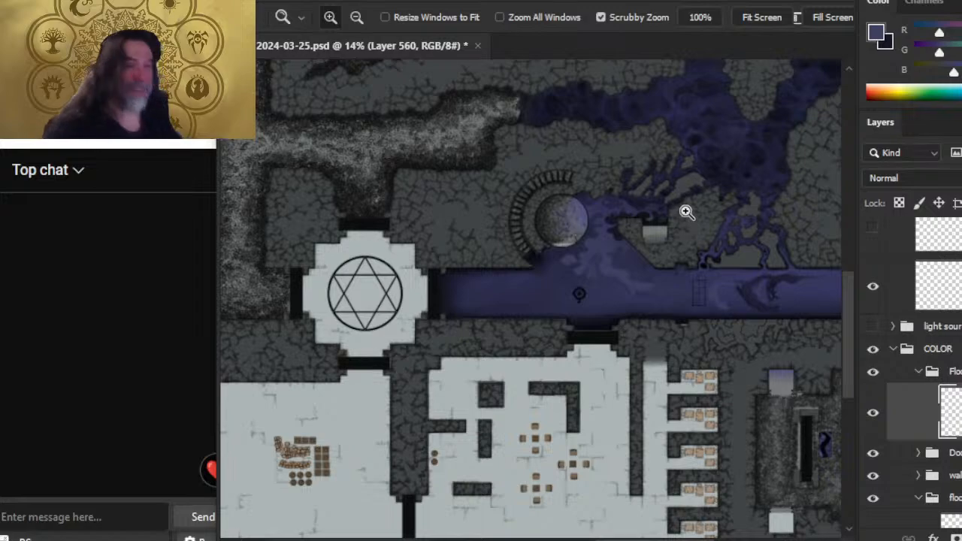
{"action": "left_click_drag", "start_coordinate": [624, 311], "coordinate": [441, 278]}
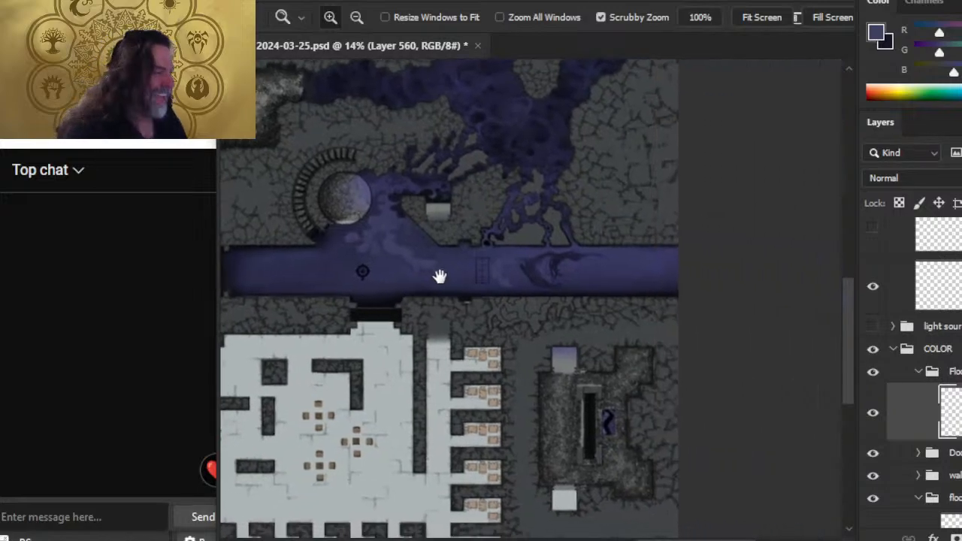
- Smudge the dark crescent's upper tip at size 40 into a long straight streak running east along the corridor
{"action": "left_click_drag", "start_coordinate": [588, 282], "coordinate": [639, 287]}
{"action": "key", "text": "r"}
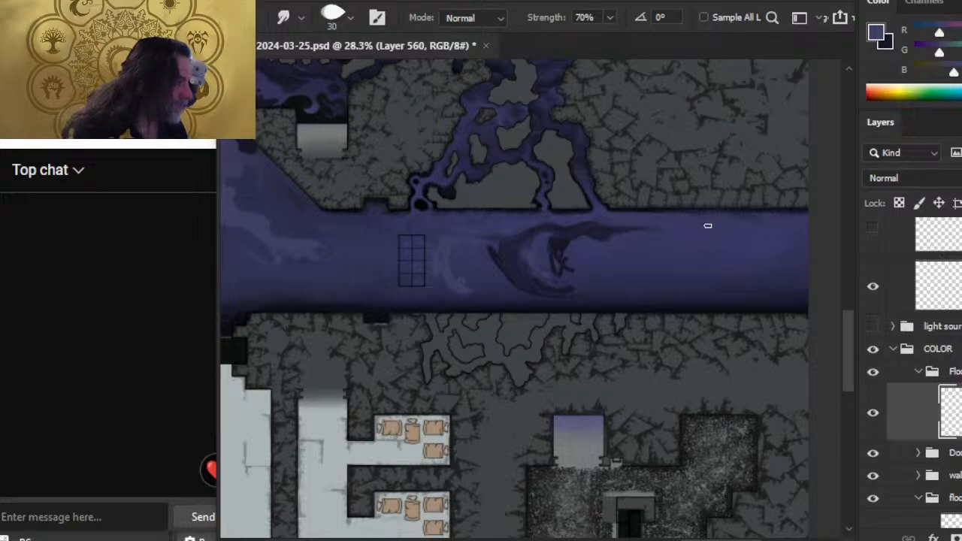
{"action": "key", "text": "bracketright"}
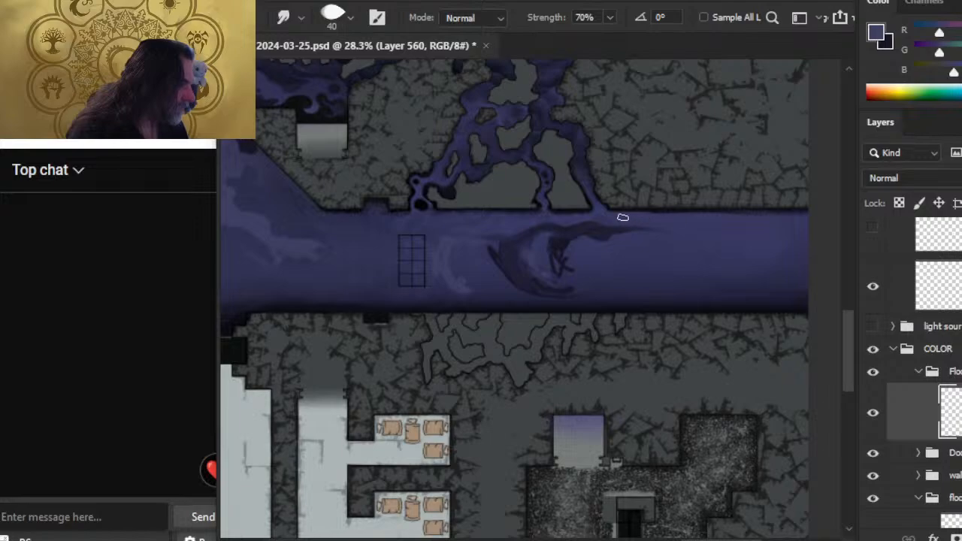
{"action": "key", "text": "shift"}
{"action": "key", "text": "shift"}
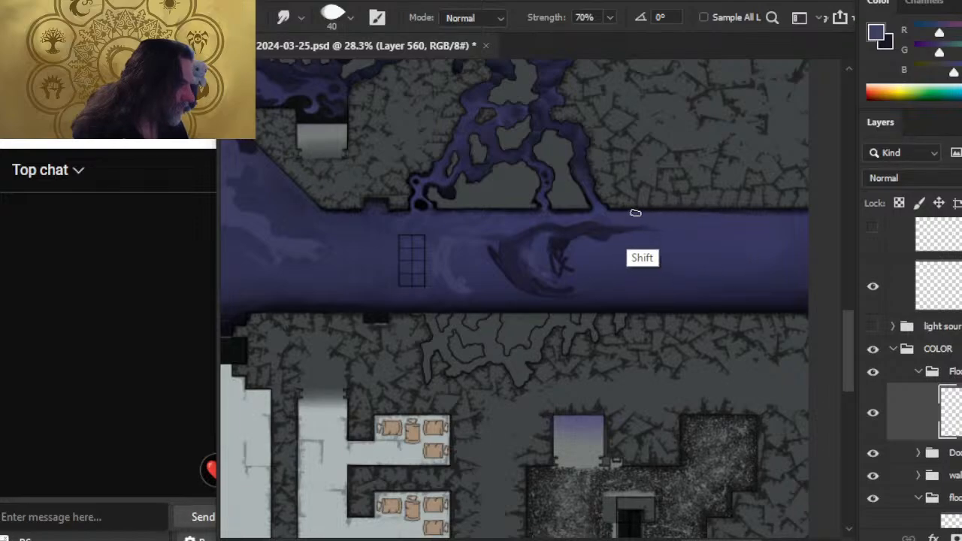
{"action": "scroll", "coordinate": [710, 215], "scroll_direction": "right", "scroll_amount": 2}
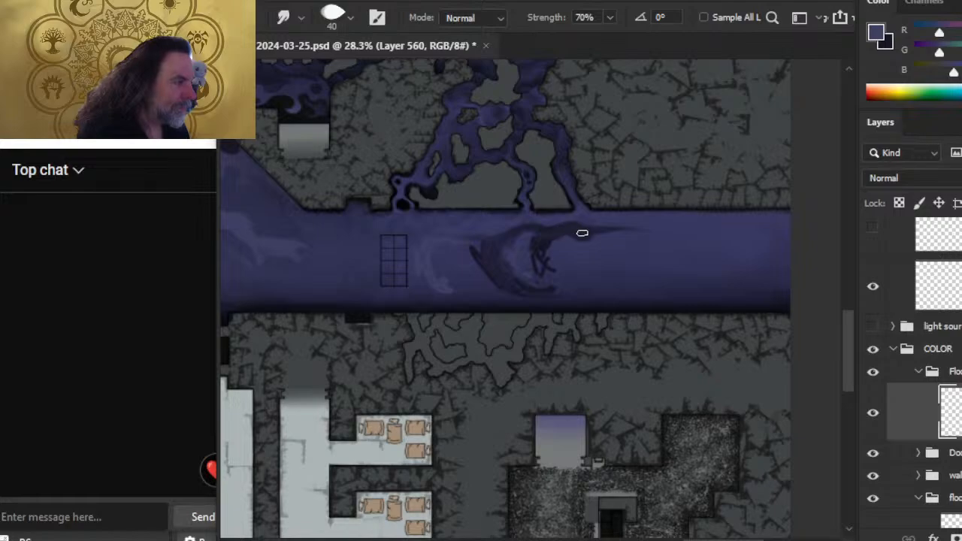
{"action": "left_click_drag", "start_coordinate": [606, 229], "coordinate": [696, 230]}
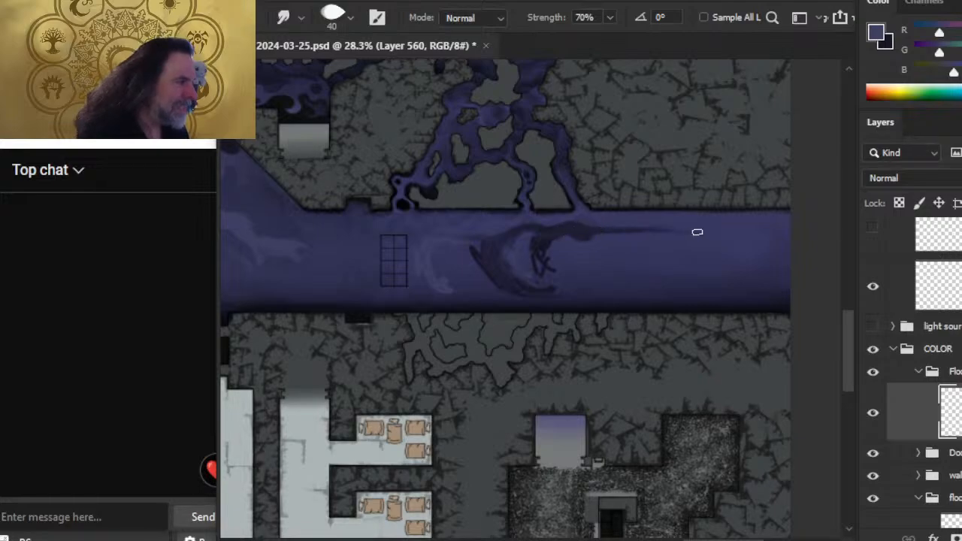
{"action": "left_click_drag", "start_coordinate": [606, 236], "coordinate": [687, 235]}
{"action": "left_click_drag", "start_coordinate": [620, 233], "coordinate": [754, 230]}
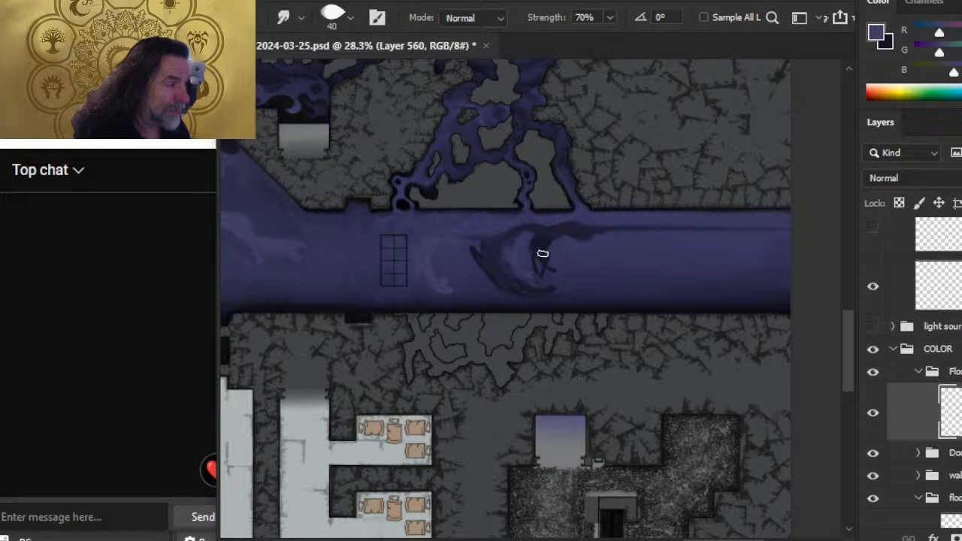
- Smudge the inner dark curl of the crescent with sizes 30 and 25 into a rounded hook with a wavy tail trailing east
{"action": "key", "text": "bracketleft"}
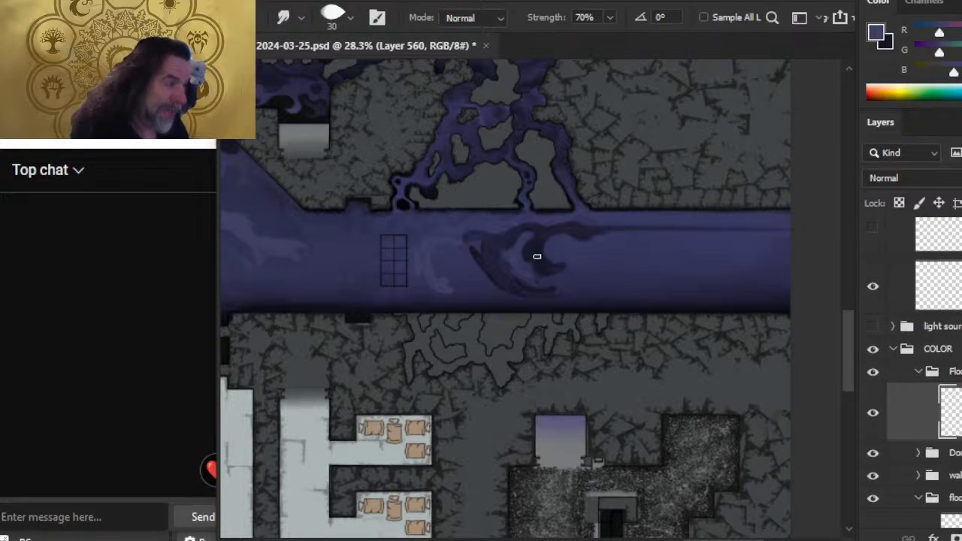
{"action": "left_click_drag", "start_coordinate": [555, 265], "coordinate": [583, 263]}
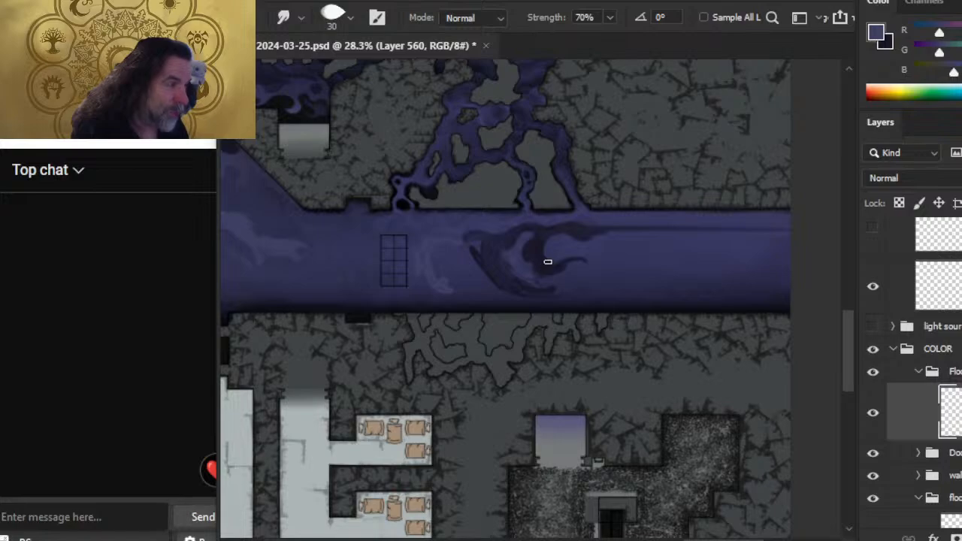
{"action": "left_click_drag", "start_coordinate": [548, 259], "coordinate": [635, 261]}
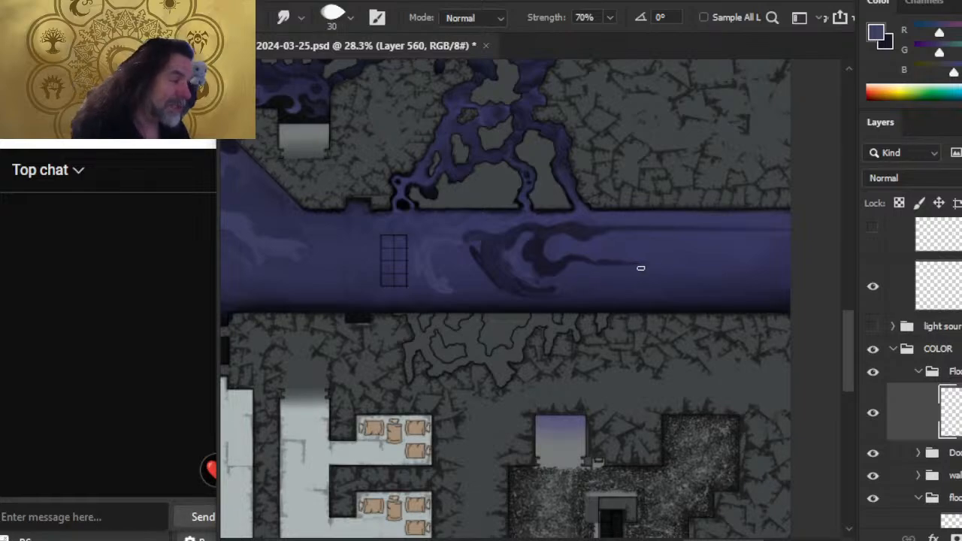
{"action": "key", "text": "shift"}
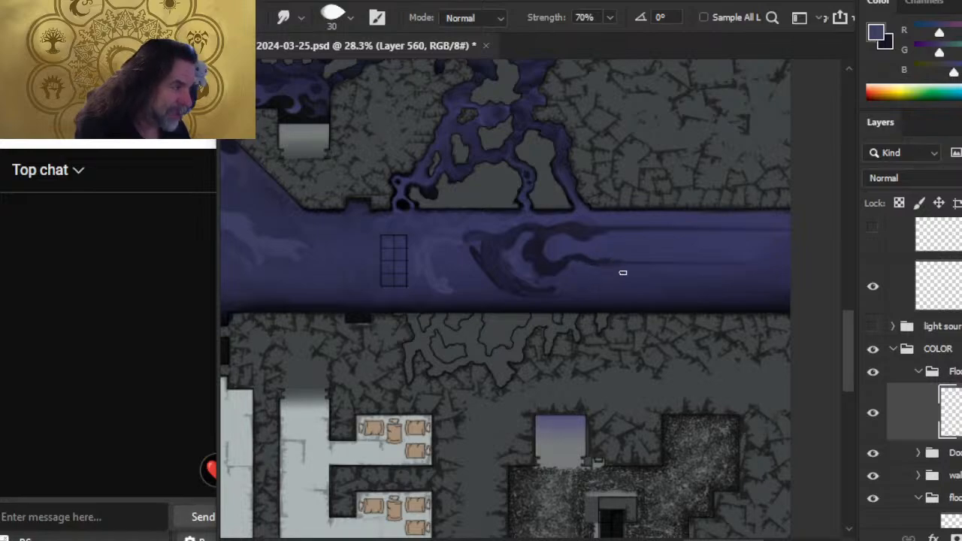
{"action": "key", "text": "bracketleft"}
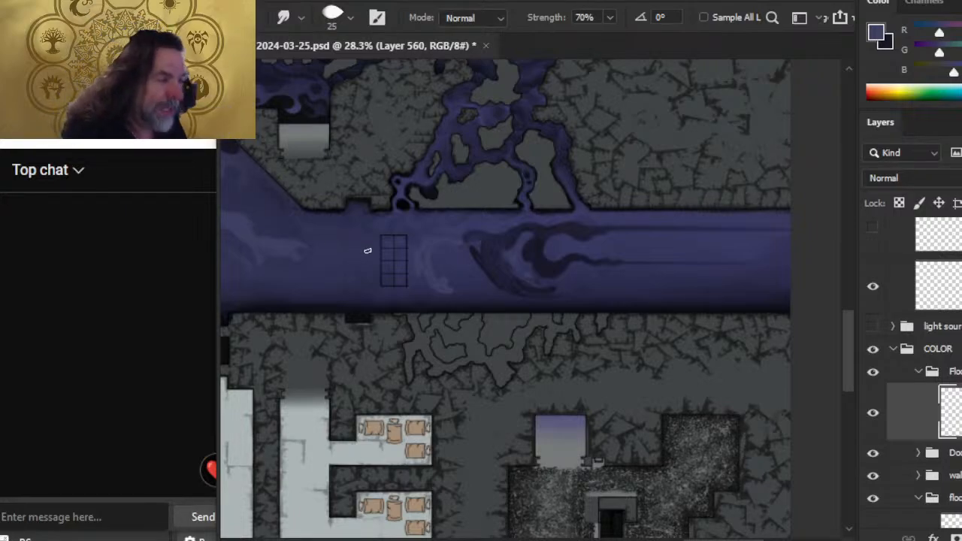
- Paint dark navy along the corridor's upper edge below the rock channels and smudge it at size 30 into a wavy band
{"action": "scroll", "coordinate": [422, 278], "scroll_direction": "right", "scroll_amount": 2}
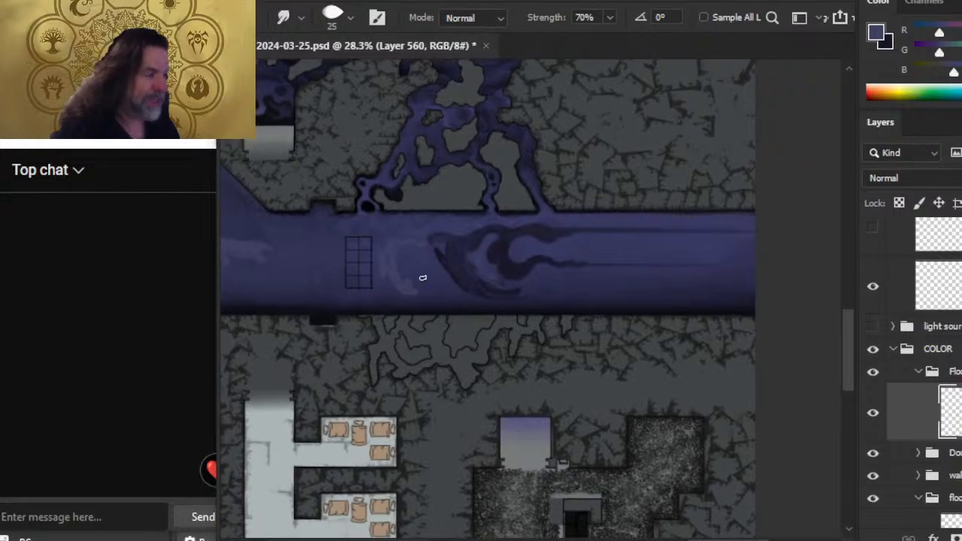
{"action": "key", "text": "bracketright"}
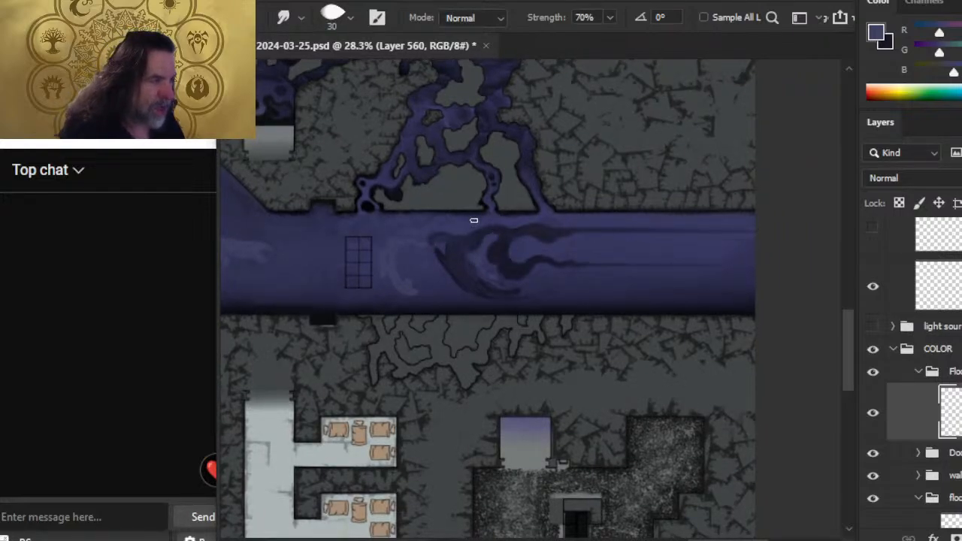
{"action": "key", "text": "b"}
{"action": "key", "text": "x"}
{"action": "key", "text": "r"}
{"action": "left_click_drag", "start_coordinate": [460, 215], "coordinate": [467, 223]}
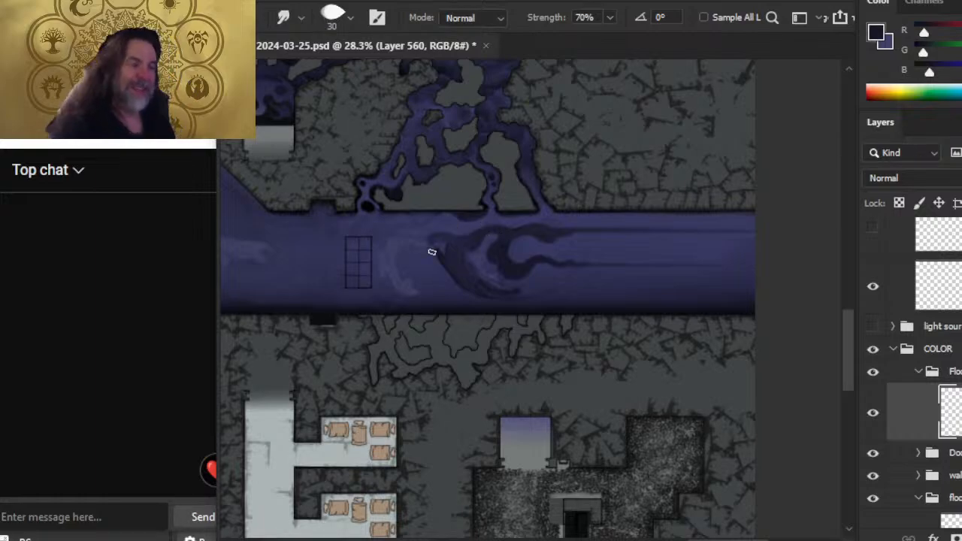
{"action": "key", "text": "b"}
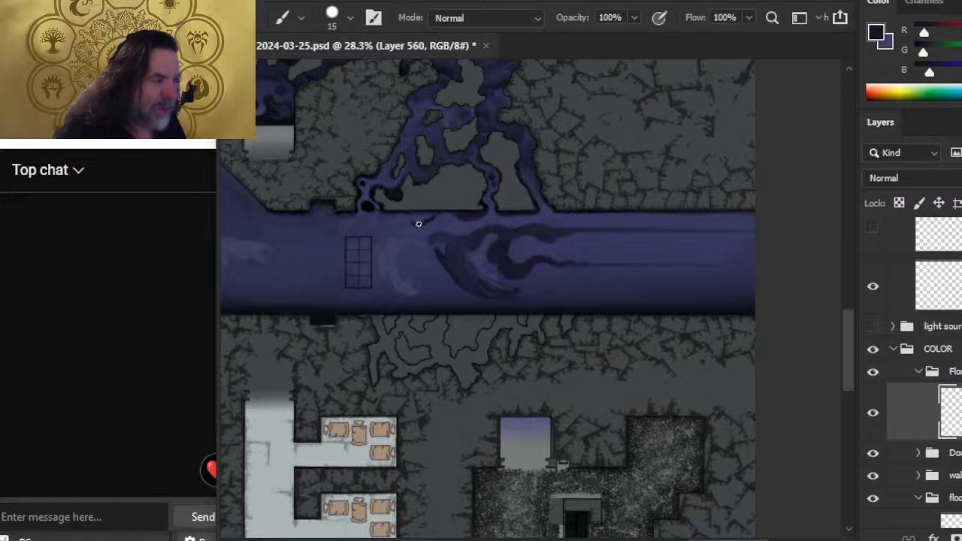
{"action": "key", "text": "r"}
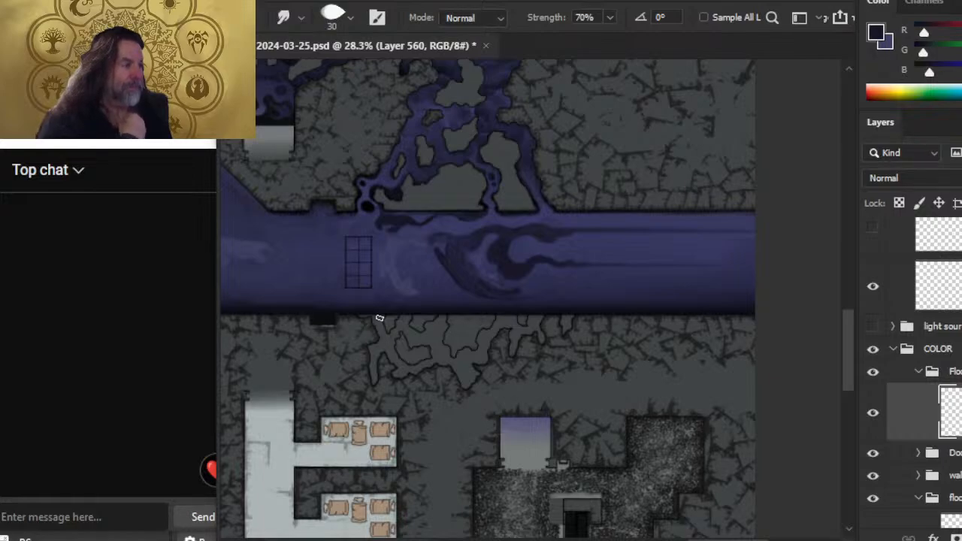
- Hide and restore the flood layer to compare the corridor without it, and look through the layer list
{"action": "left_click", "coordinate": [877, 425]}
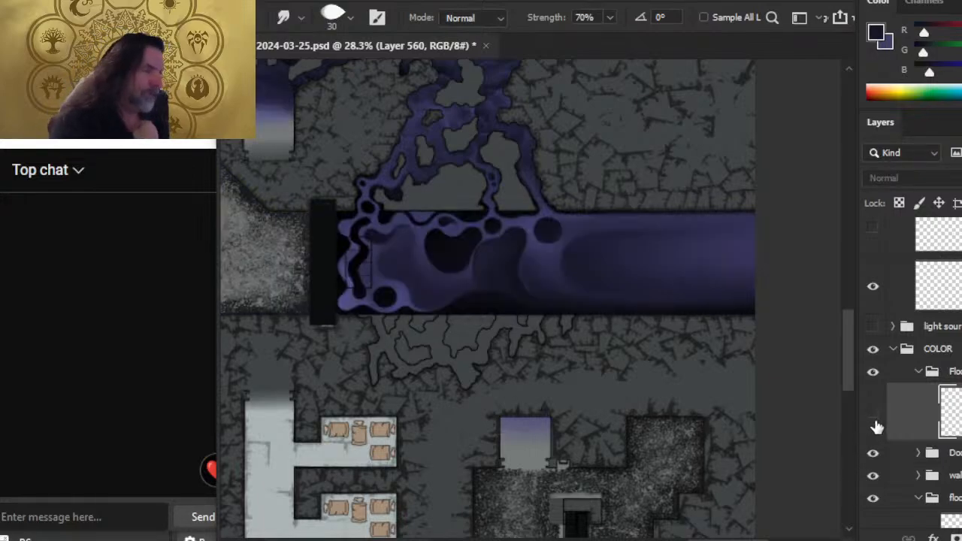
{"action": "left_click", "coordinate": [876, 427]}
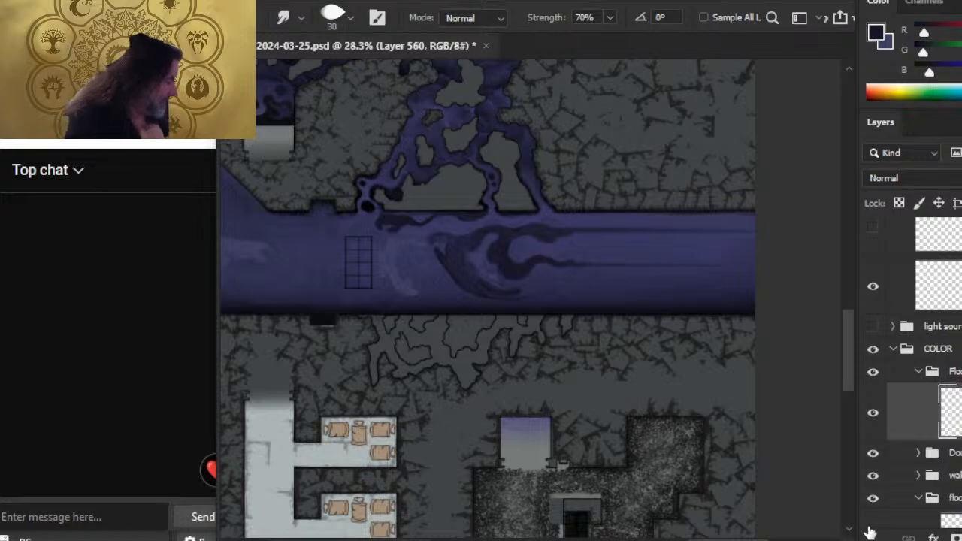
{"action": "scroll", "coordinate": [911, 368], "scroll_direction": "down", "scroll_amount": 6}
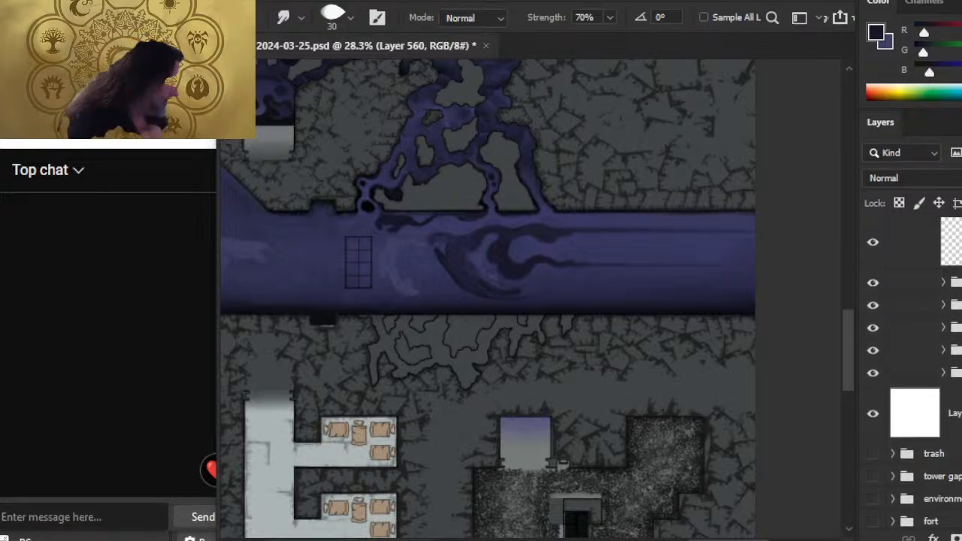
{"action": "scroll", "coordinate": [911, 369], "scroll_direction": "down", "scroll_amount": 1}
{"action": "scroll", "coordinate": [911, 368], "scroll_direction": "up", "scroll_amount": 6}
{"action": "scroll", "coordinate": [911, 368], "scroll_direction": "up", "scroll_amount": 1}
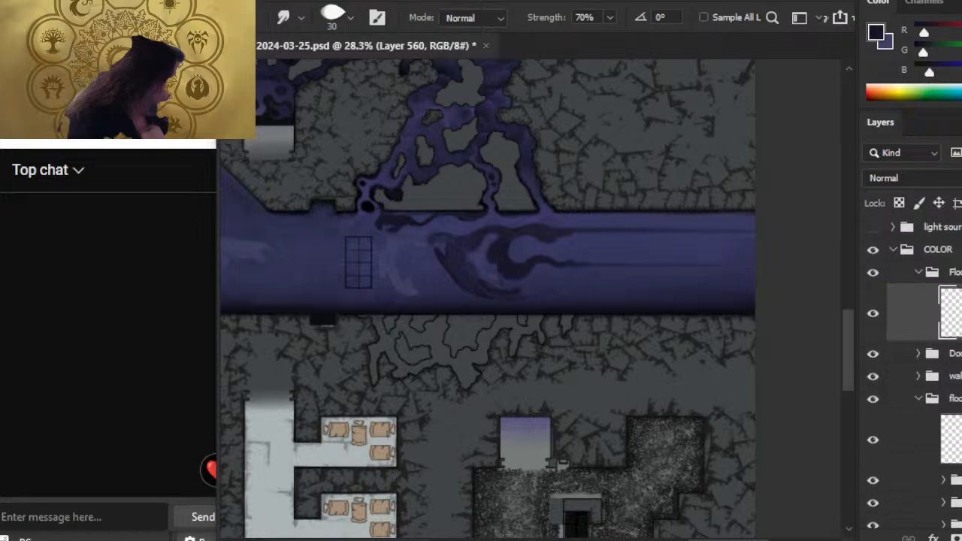
- Expand the Doors group and briefly show its hidden bottom layer to check the door west of the floor grate
{"action": "left_click", "coordinate": [922, 350]}
{"action": "left_click", "coordinate": [917, 346]}
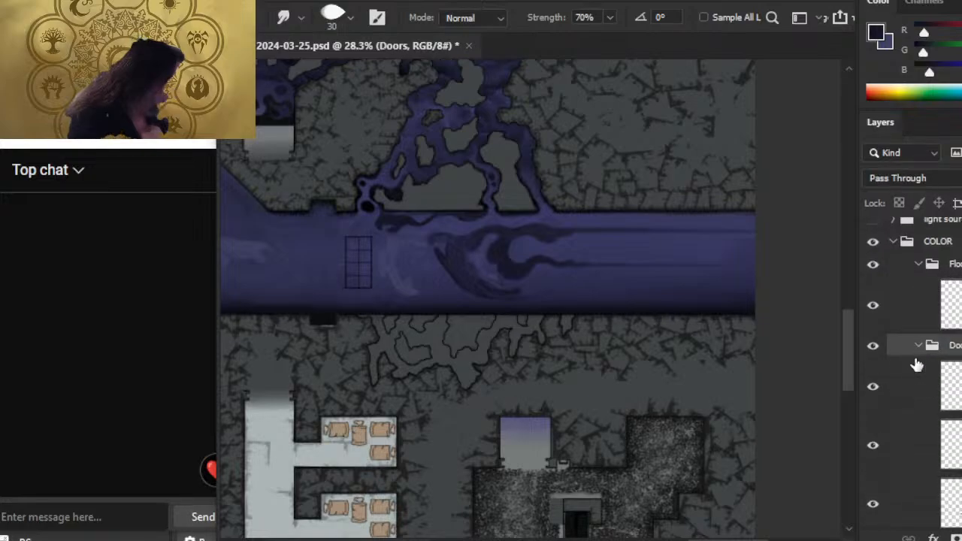
{"action": "scroll", "coordinate": [911, 368], "scroll_direction": "down", "scroll_amount": 6}
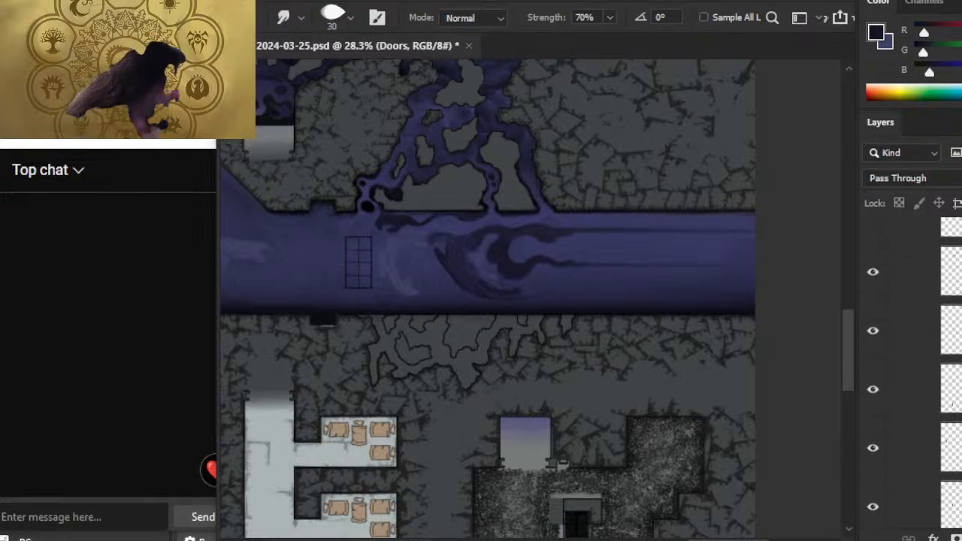
{"action": "scroll", "coordinate": [878, 374], "scroll_direction": "down", "scroll_amount": 3}
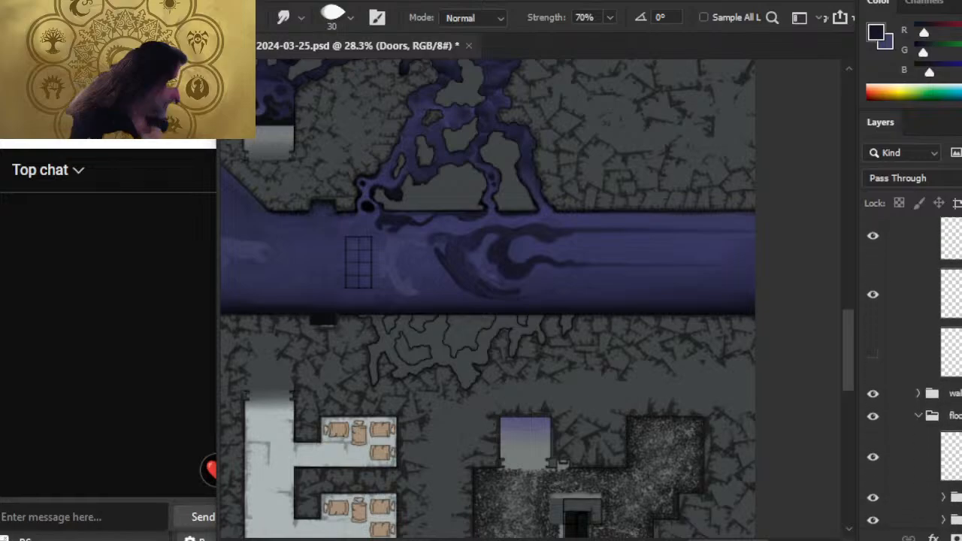
{"action": "left_click", "coordinate": [874, 369]}
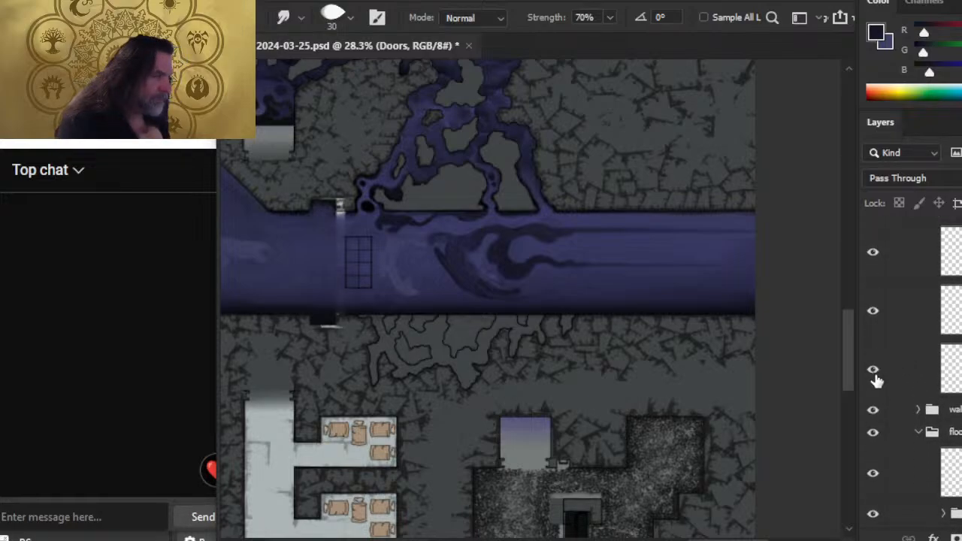
{"action": "left_click", "coordinate": [876, 373]}
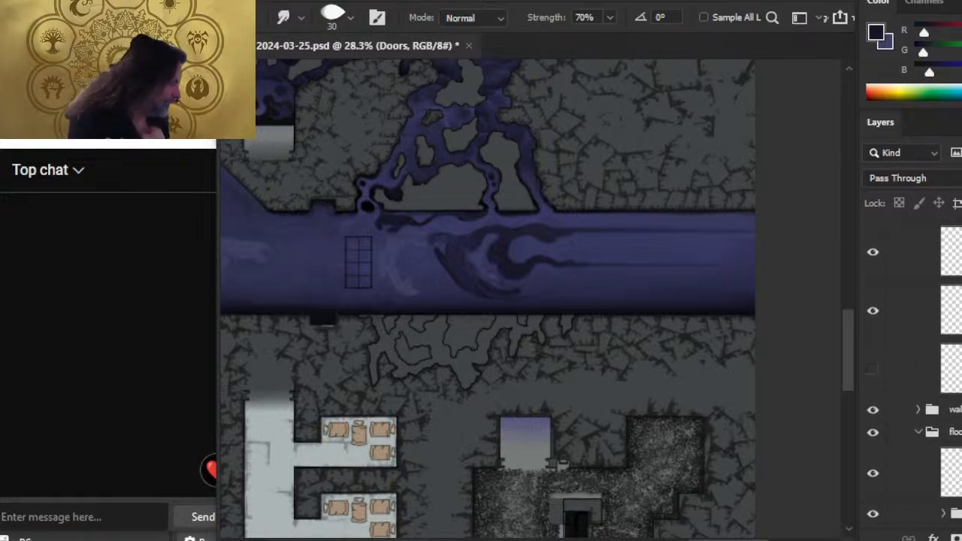
- Collapse the Doors group and reselect Layer 560 in the flood group for painting
{"action": "scroll", "coordinate": [882, 383], "scroll_direction": "down", "scroll_amount": 3}
{"action": "scroll", "coordinate": [913, 375], "scroll_direction": "up", "scroll_amount": 4}
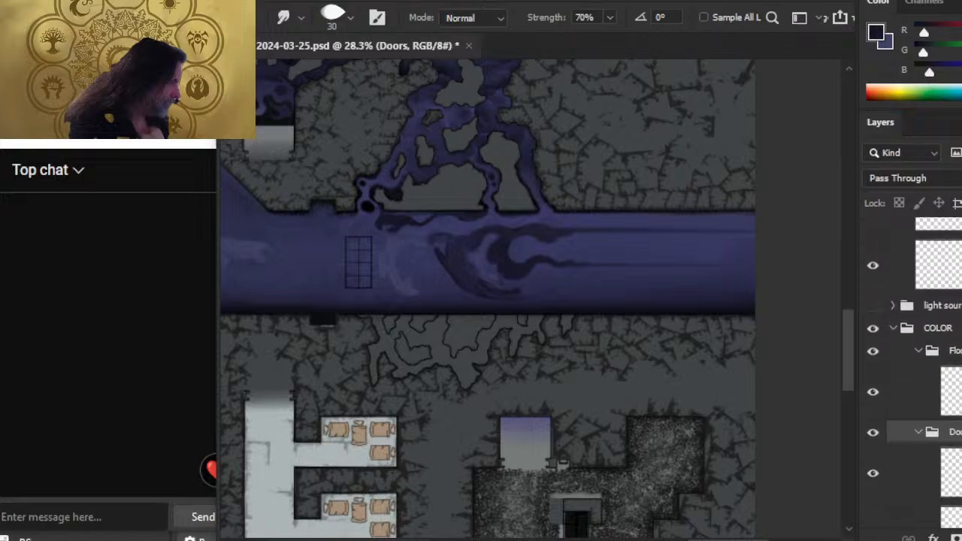
{"action": "scroll", "coordinate": [921, 413], "scroll_direction": "down", "scroll_amount": 1}
{"action": "left_click", "coordinate": [917, 426]}
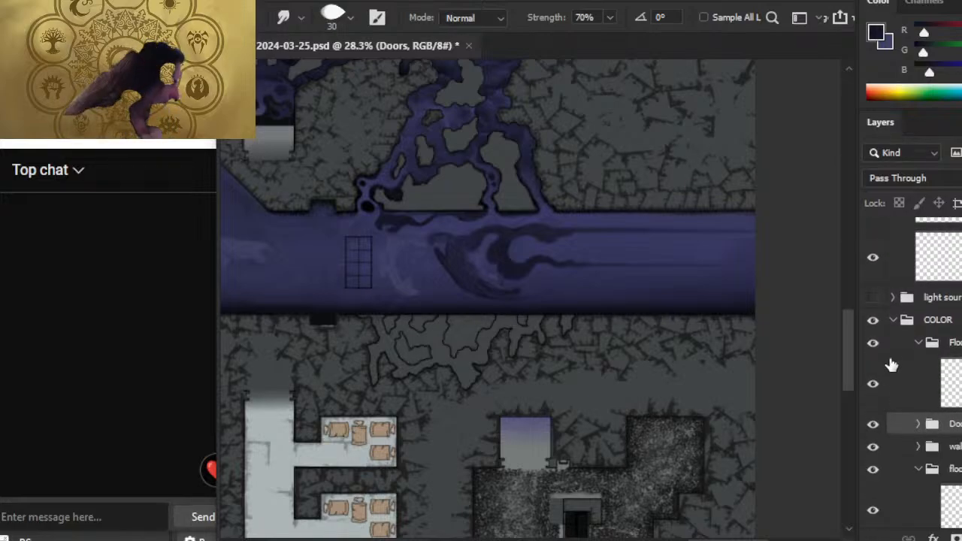
{"action": "left_click", "coordinate": [921, 380]}
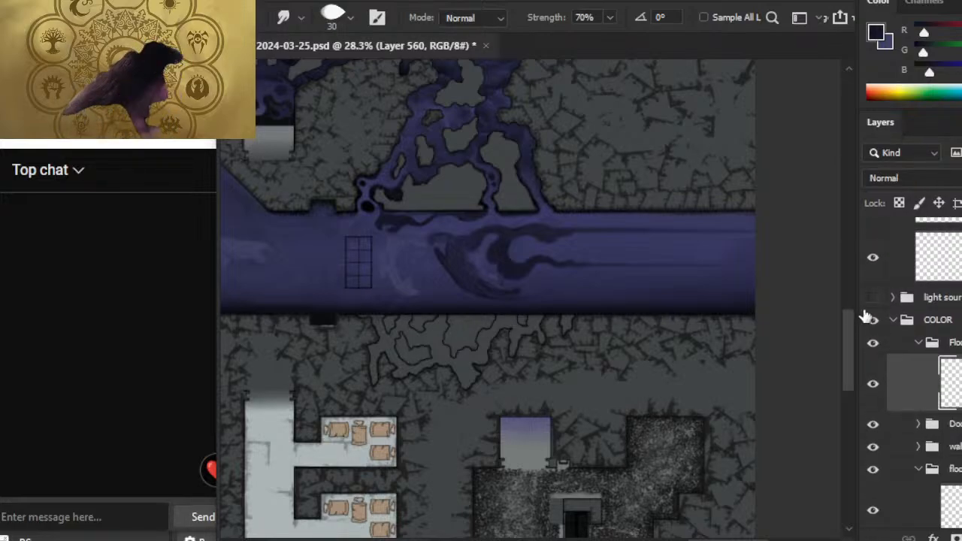
{"action": "left_click", "coordinate": [873, 299]}
{"action": "left_click", "coordinate": [873, 299]}
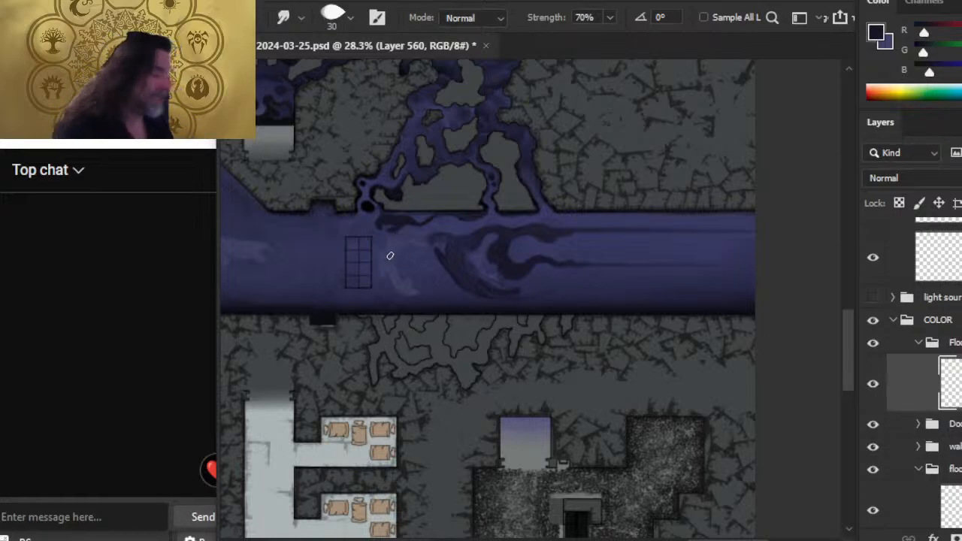
- Smudge the dark wavy band along the corridor's upper edge at sizes 20 and 15, curling its west end and shaping the edge between the channels
{"action": "key", "text": "ctrl+space"}
{"action": "left_click_drag", "start_coordinate": [381, 230], "coordinate": [436, 251]}
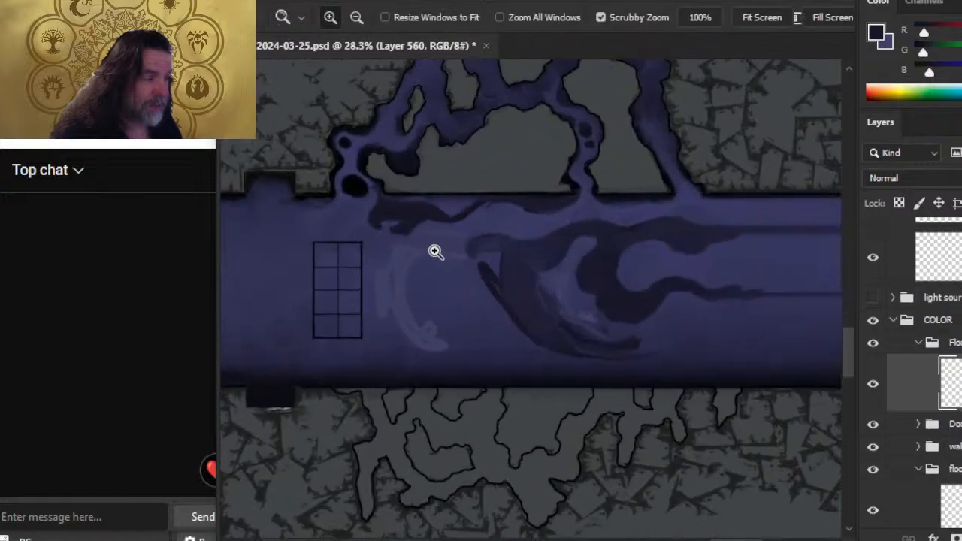
{"action": "left_click_drag", "start_coordinate": [397, 216], "coordinate": [402, 217]}
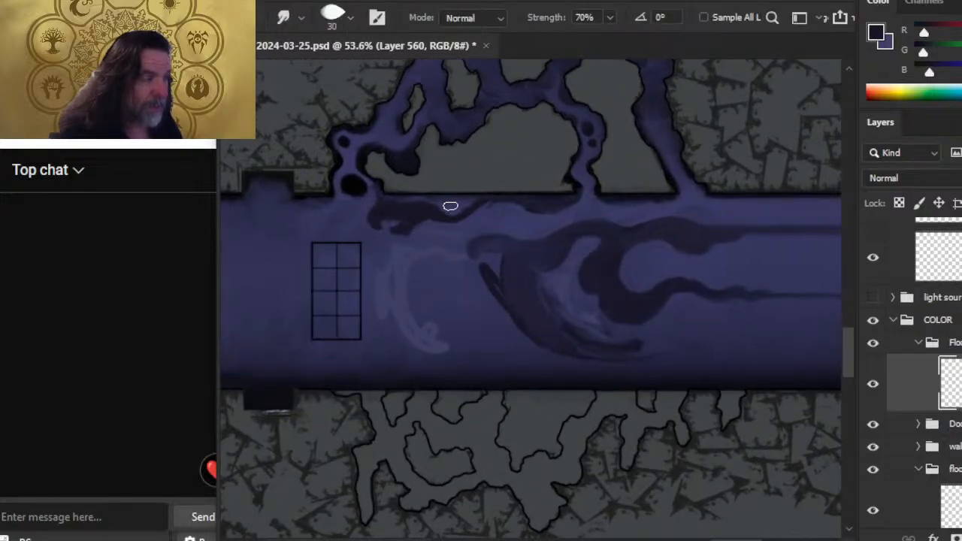
{"action": "key", "text": "["}
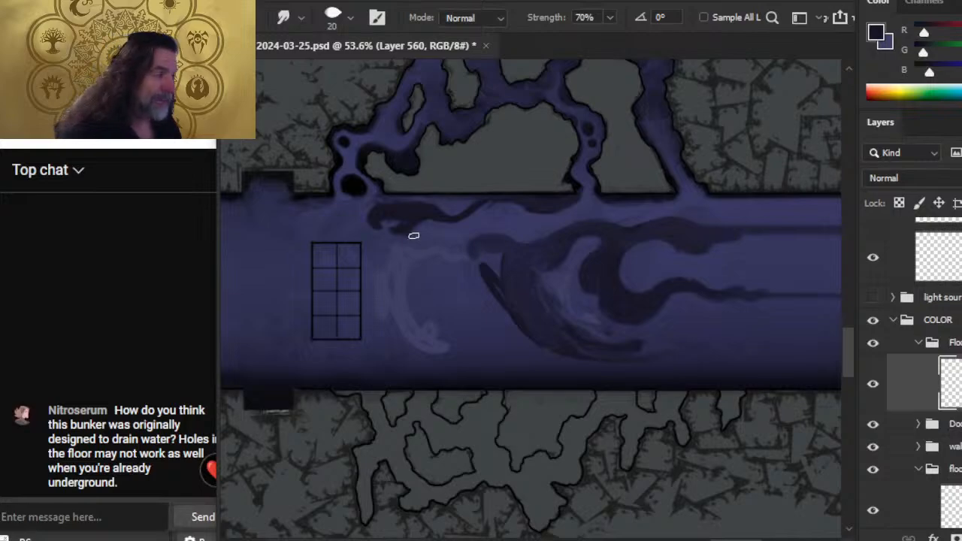
{"action": "key", "text": "bracketleft"}
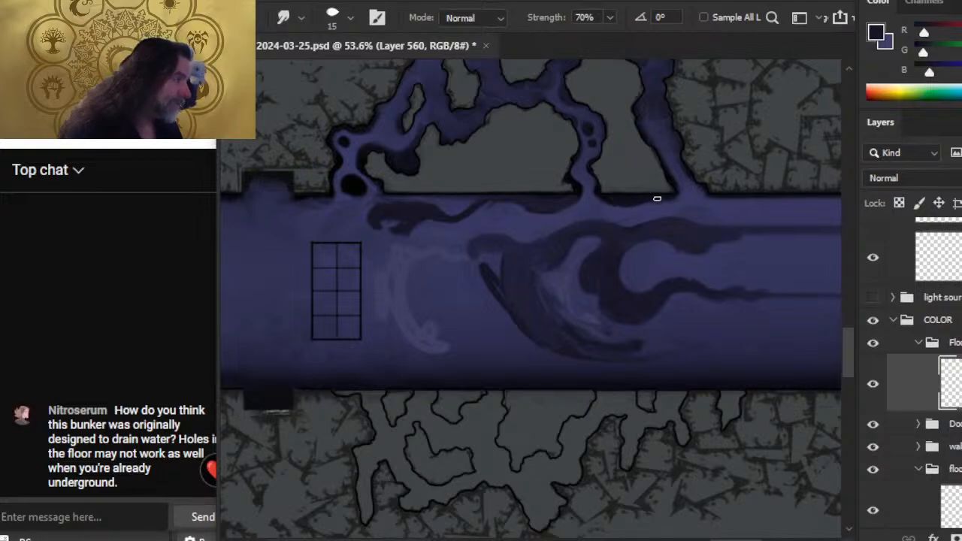
- Survey the flooded caves, the neighbouring bunker rooms and the eastern corridor across the map
{"action": "key", "text": "z"}
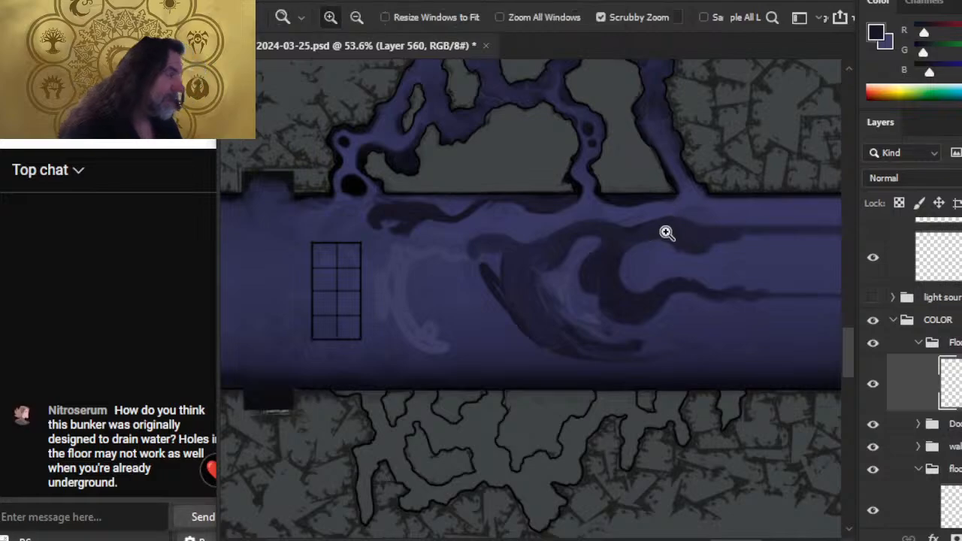
{"action": "left_click_drag", "start_coordinate": [666, 230], "coordinate": [605, 264]}
{"action": "left_click_drag", "start_coordinate": [480, 174], "coordinate": [561, 303]}
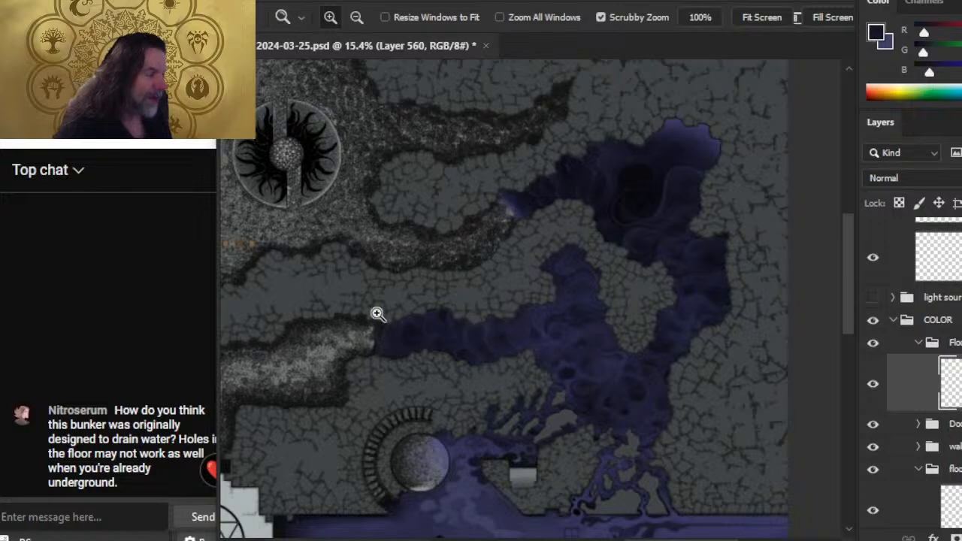
{"action": "left_click_drag", "start_coordinate": [632, 387], "coordinate": [630, 226]}
{"action": "scroll", "coordinate": [629, 277], "scroll_direction": "down", "scroll_amount": 3}
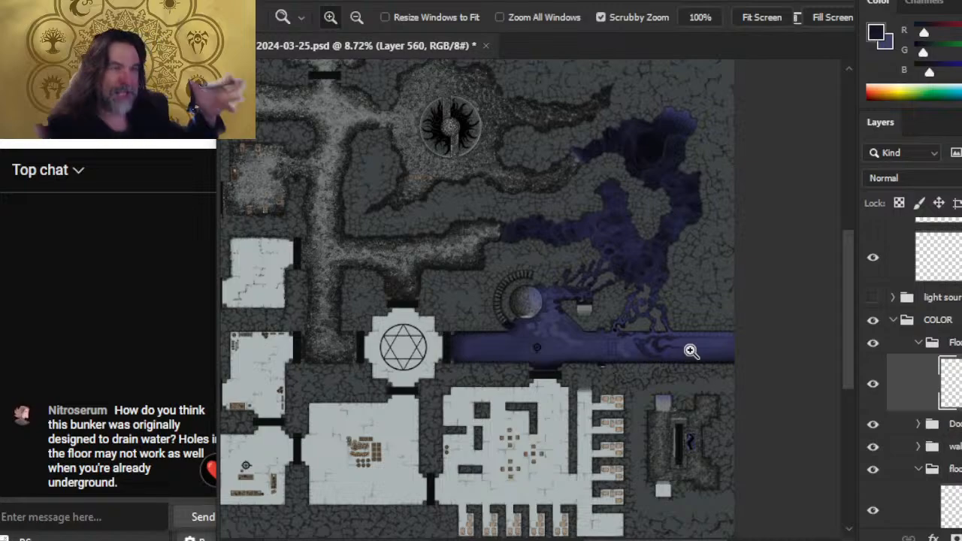
{"action": "left_click_drag", "start_coordinate": [621, 309], "coordinate": [531, 233]}
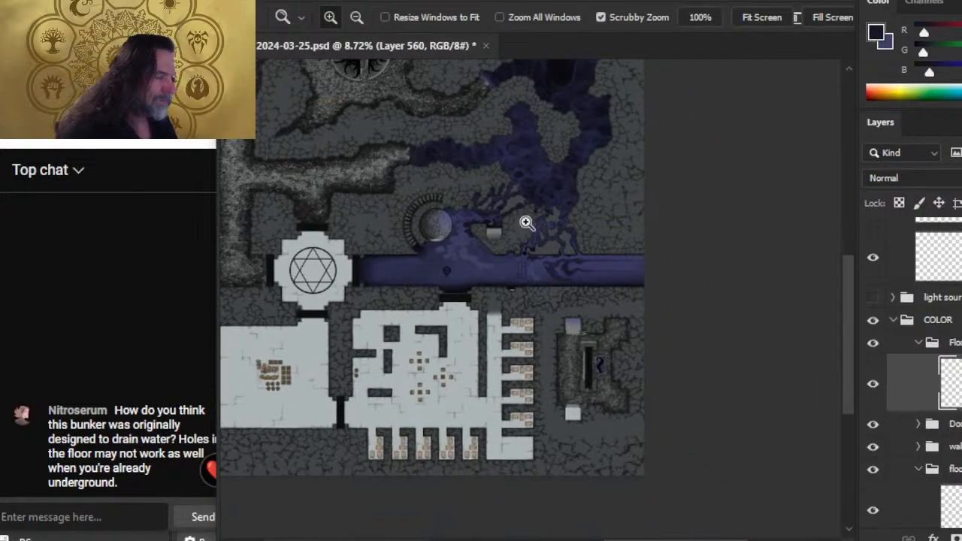
{"action": "left_click_drag", "start_coordinate": [553, 265], "coordinate": [676, 289]}
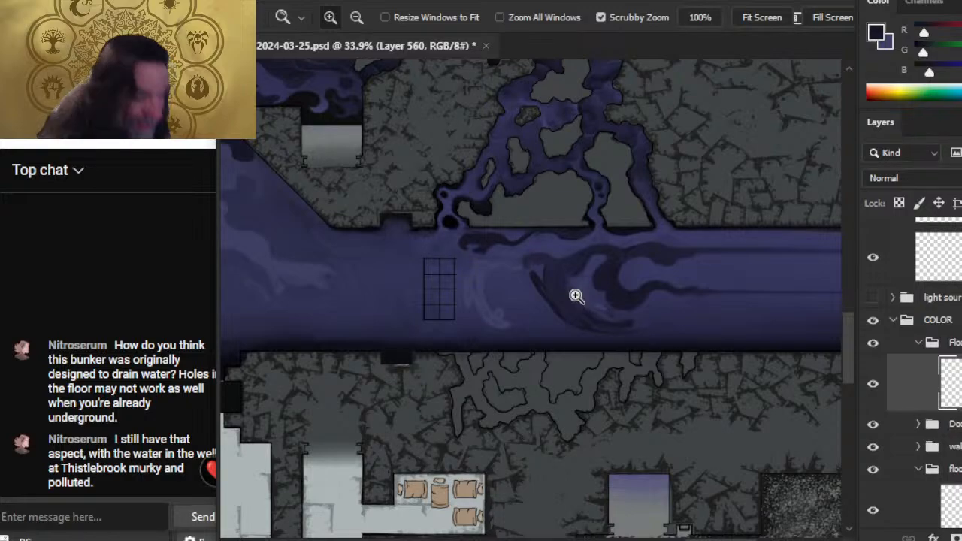
{"action": "left_click_drag", "start_coordinate": [560, 260], "coordinate": [537, 247]}
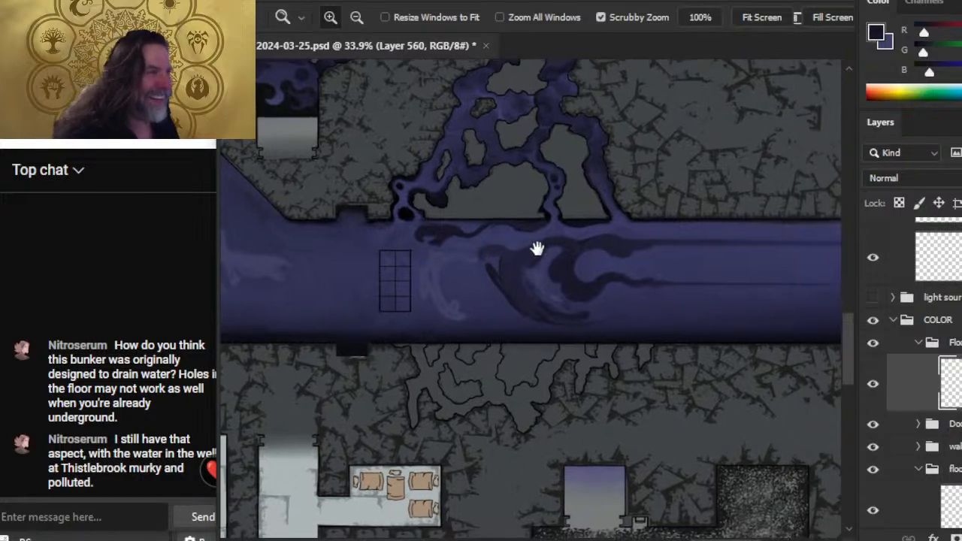
- Smudge the dark crescent's west tip and upper edge with sizes 15, 30 and 25 into a curled, wavy outline
{"action": "left_click_drag", "start_coordinate": [553, 288], "coordinate": [571, 289]}
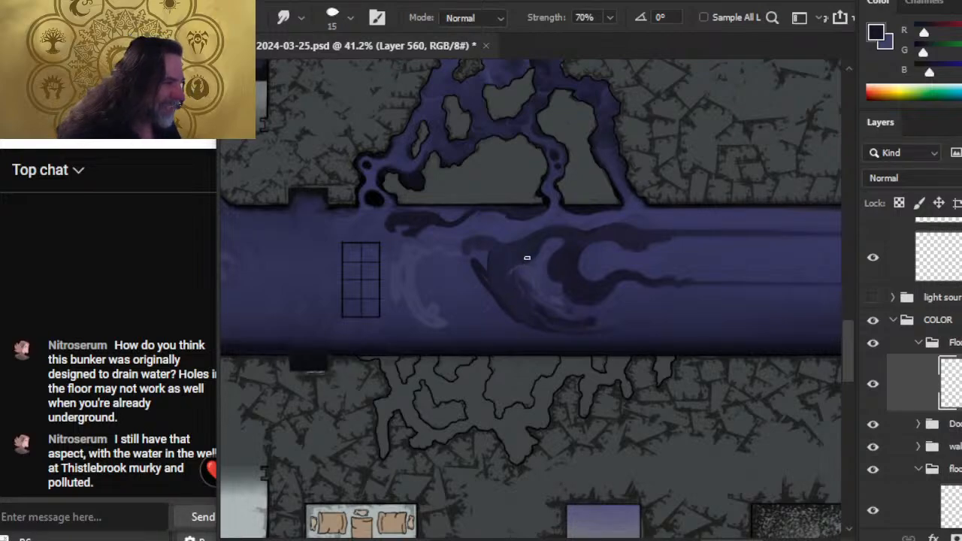
{"action": "key", "text": "bracketright"}
{"action": "key", "text": "bracketright"}
{"action": "key", "text": "bracketright"}
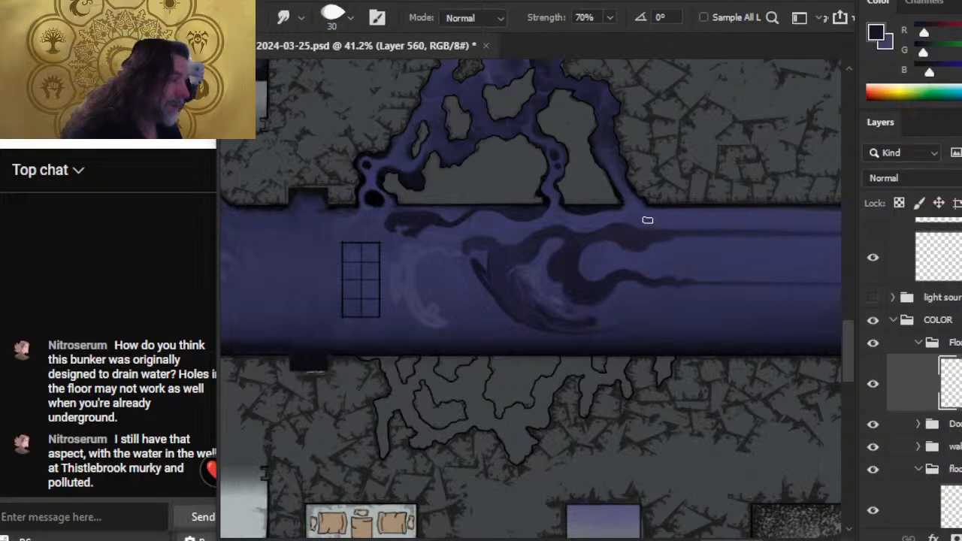
{"action": "key", "text": "bracketleft"}
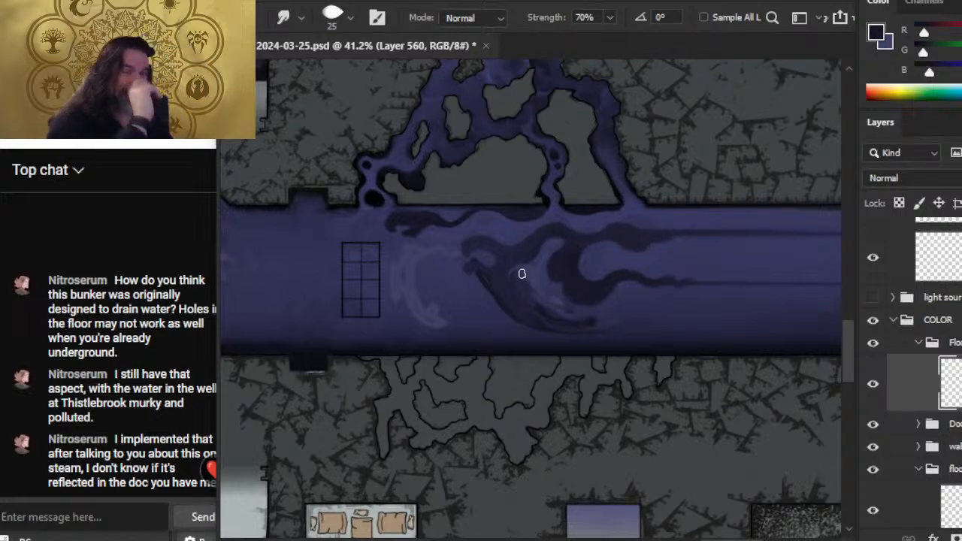
- Smudge the upper dark streak east of the crescent at size 25 with straight strokes along the corridor
{"action": "left_click_drag", "start_coordinate": [584, 262], "coordinate": [440, 261]}
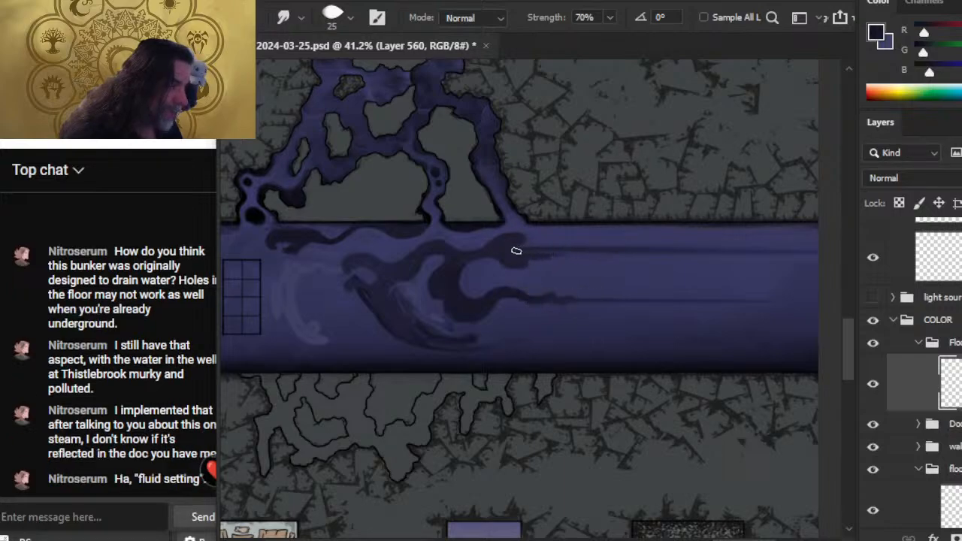
{"action": "key", "text": "shift"}
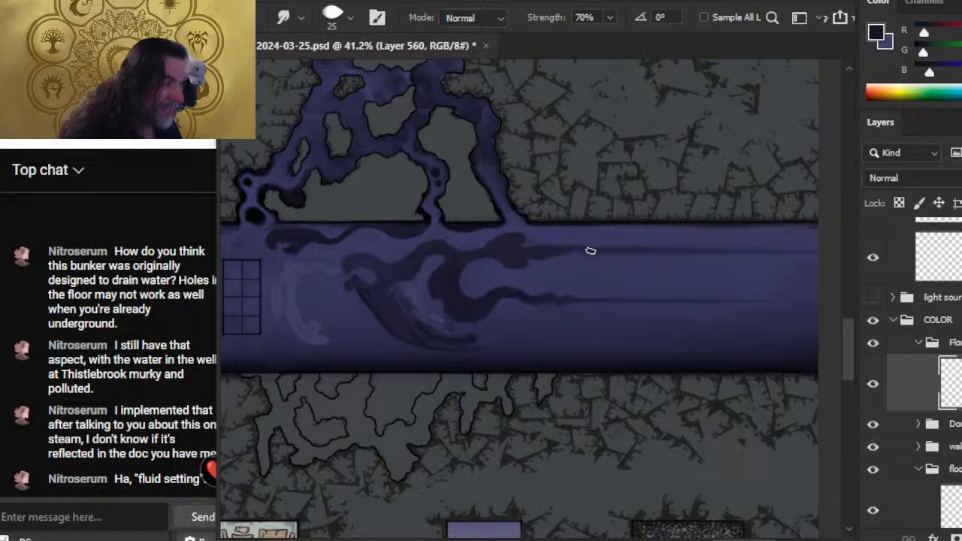
{"action": "key", "text": "shift"}
{"action": "key", "text": "shift"}
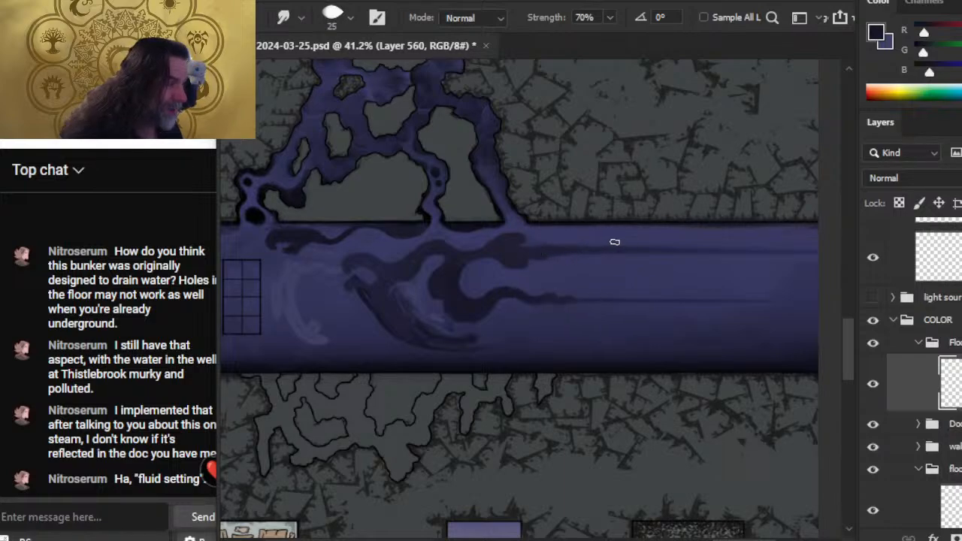
{"action": "key", "text": "shift"}
{"action": "key", "text": "ctrl"}
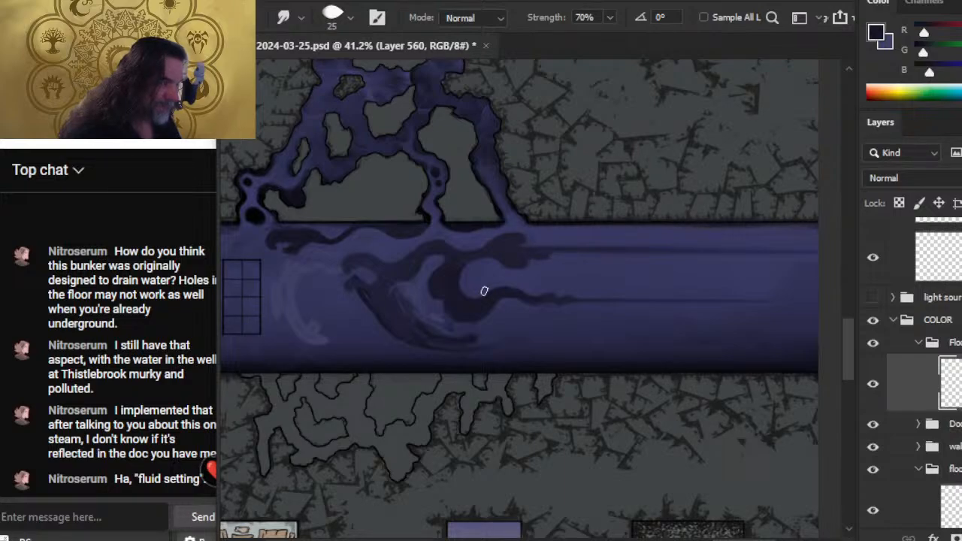
- Paint a black pool on the corridor's upper edge beside the middle channel's mouth, using black sampled from the map, and smudge it at size 15
{"action": "key", "text": "bracketleft"}
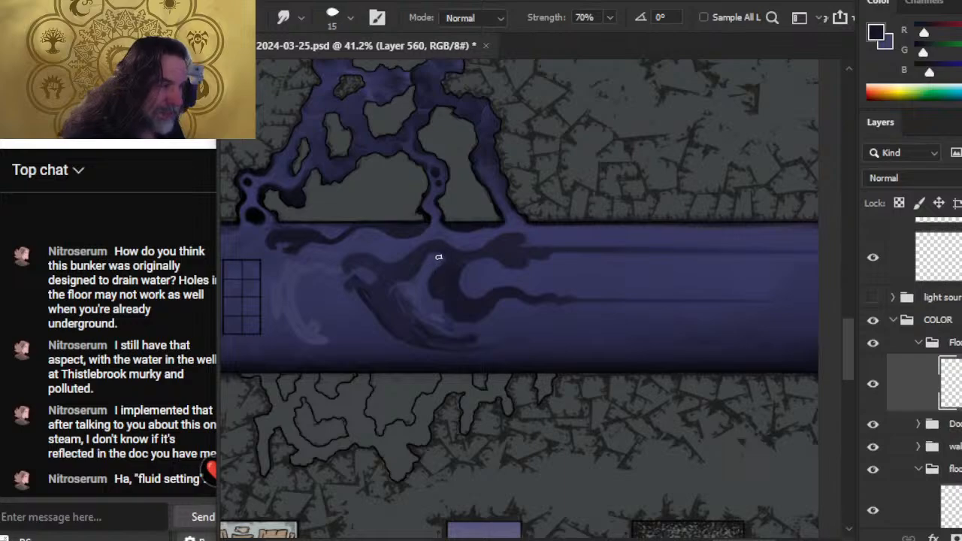
{"action": "key", "text": "b"}
{"action": "left_click", "coordinate": [433, 212], "text": "alt"}
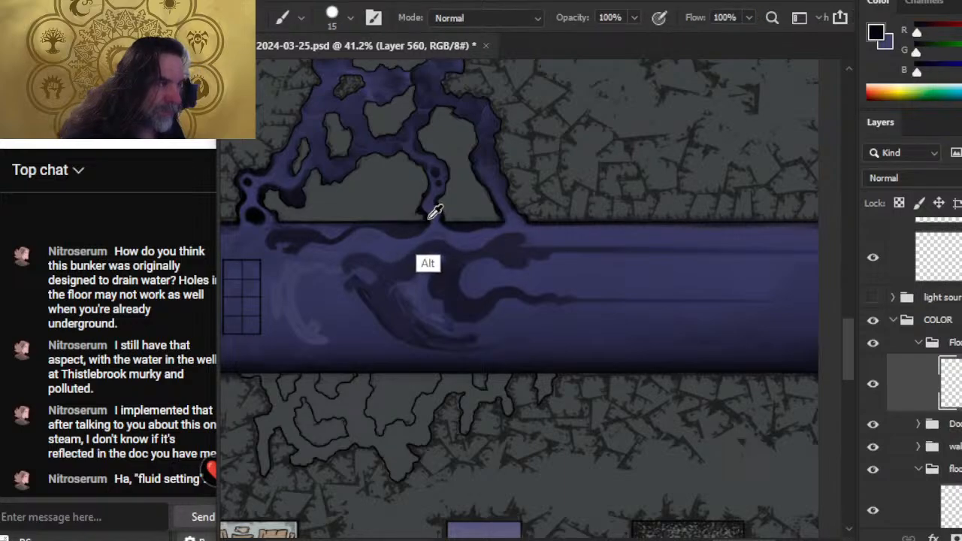
{"action": "key", "text": "r"}
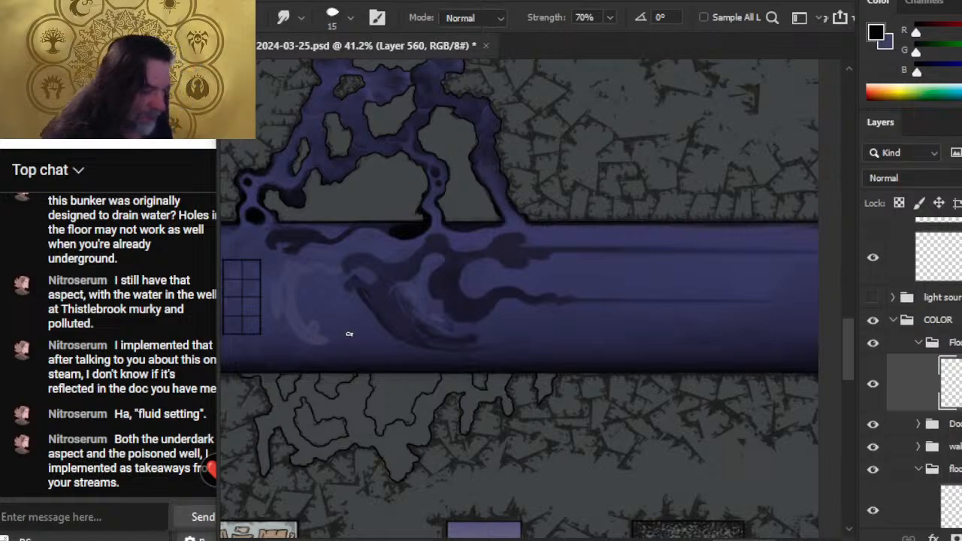
- Smudge the crescent's lower and inner parts with sizes 15 and 25 into flowing wavy lobes with a tail trailing east
{"action": "left_click_drag", "start_coordinate": [403, 305], "coordinate": [460, 333]}
{"action": "key", "text": "bracketright"}
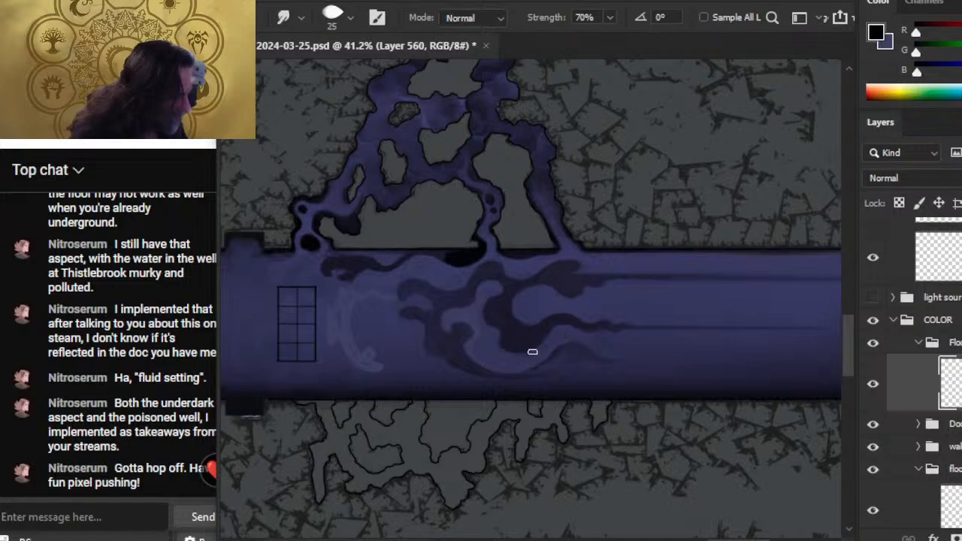
{"action": "key", "text": "bracketleft"}
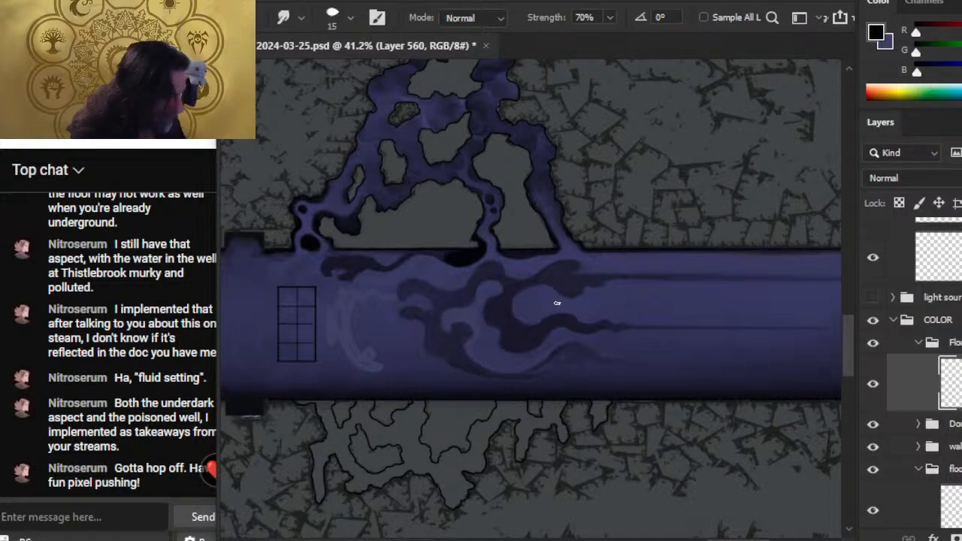
- Smudge the crescent's lower tail at sizes 20 and 30 into trailing wisps and extend the wavy currents on its west side
{"action": "key", "text": "bracketright"}
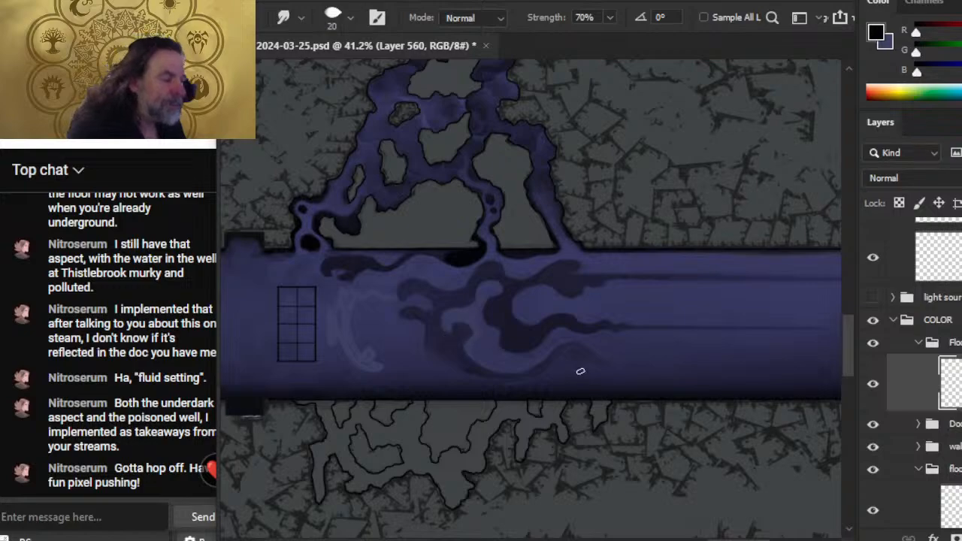
{"action": "key", "text": "bracketright"}
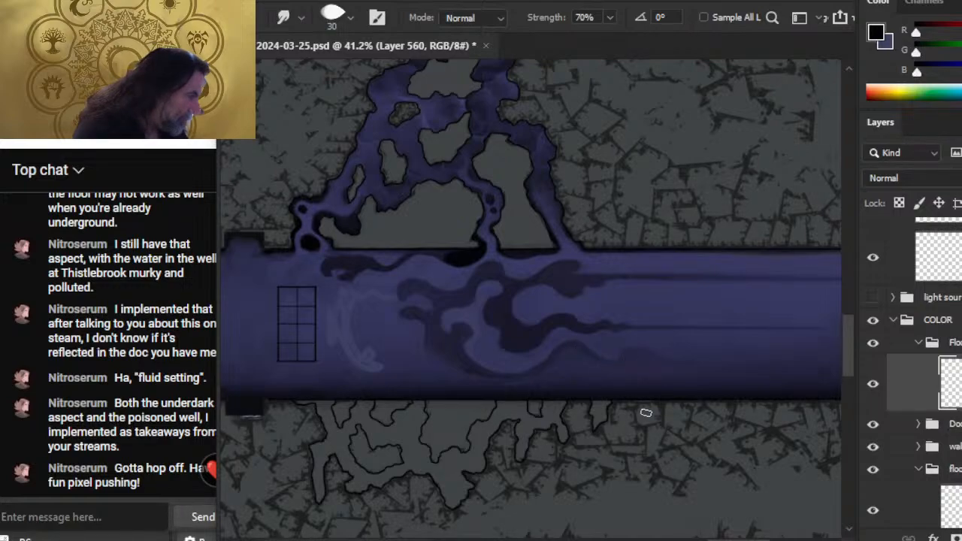
{"action": "key", "text": "z"}
{"action": "left_click_drag", "start_coordinate": [646, 412], "coordinate": [551, 371]}
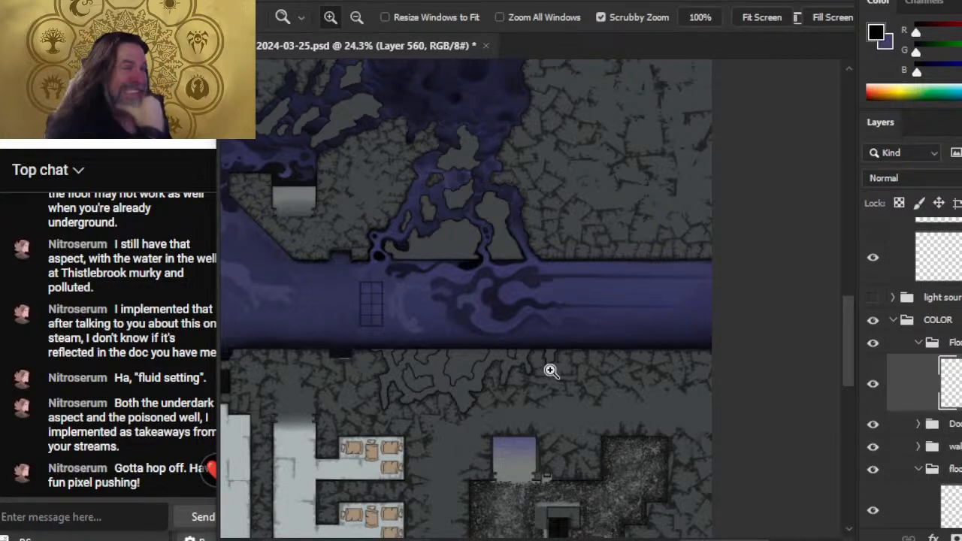
{"action": "key", "text": "r"}
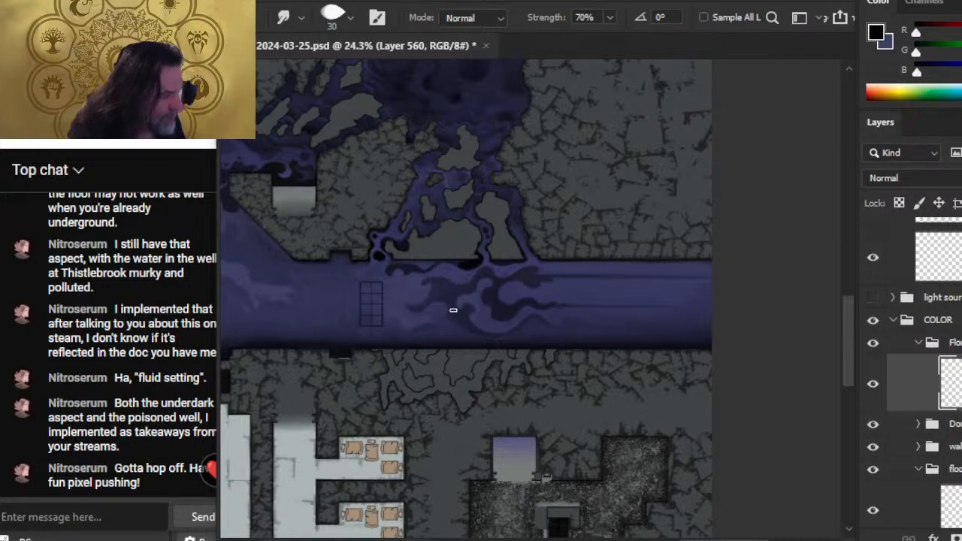
{"action": "key", "text": "b"}
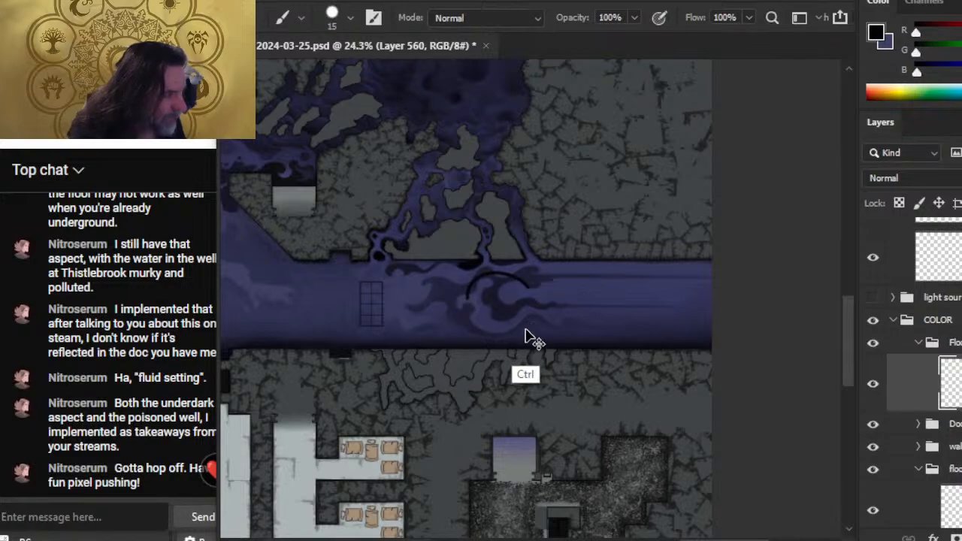
{"action": "left_click_drag", "start_coordinate": [481, 329], "coordinate": [482, 262]}
{"action": "key", "text": "ctrl+z"}
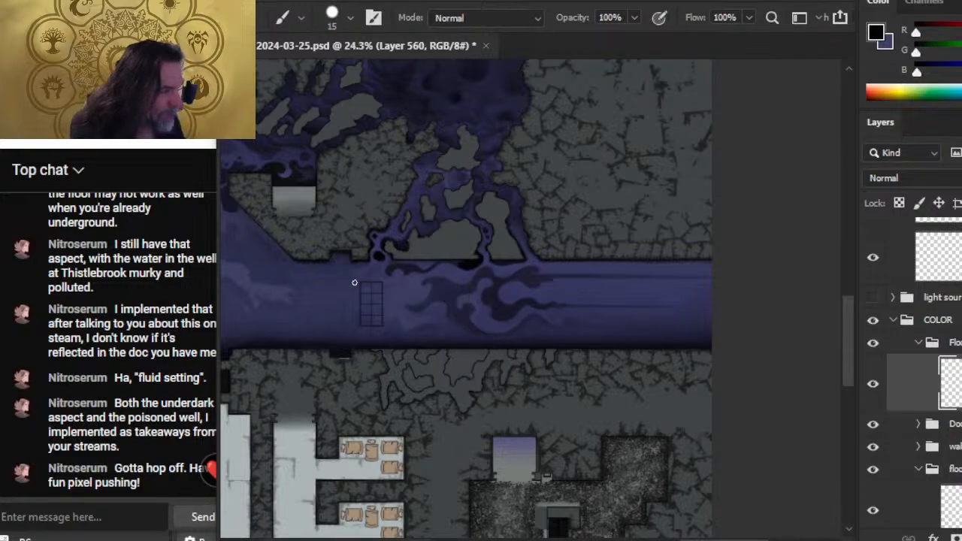
- Paint the eastern and western cracks along the corridor's south edge in dark navy sampled from the map at brush size 15, blending with Smudge
{"action": "key", "text": "r"}
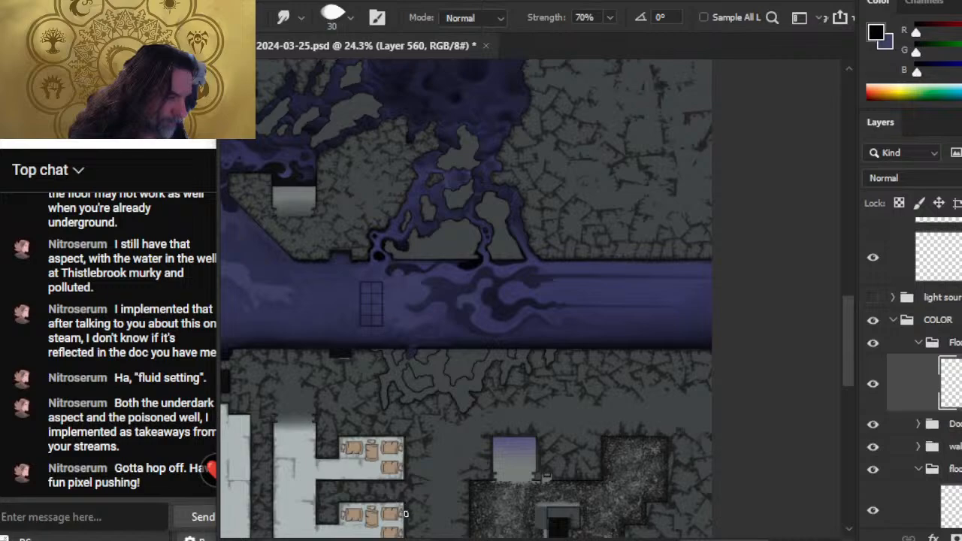
{"action": "key", "text": "b"}
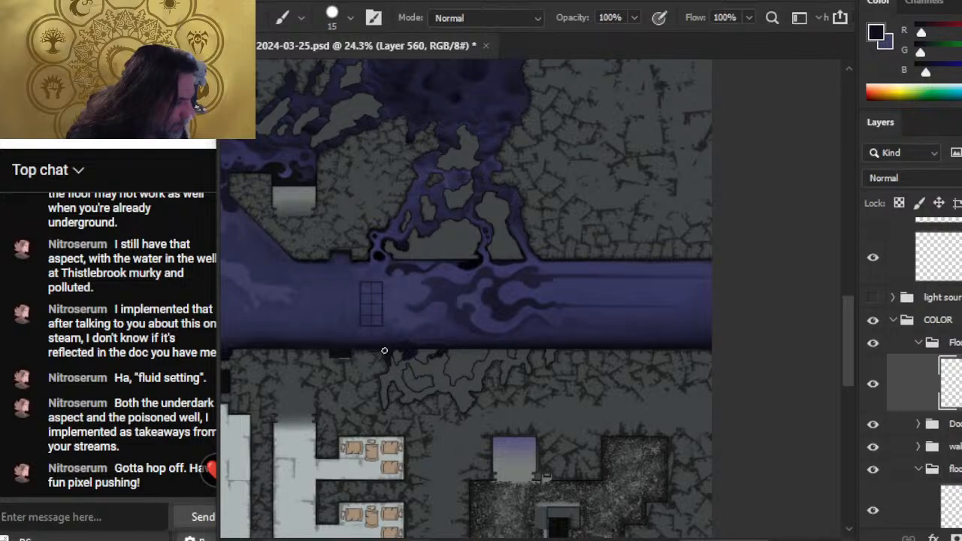
{"action": "left_click_drag", "start_coordinate": [440, 359], "coordinate": [432, 366]}
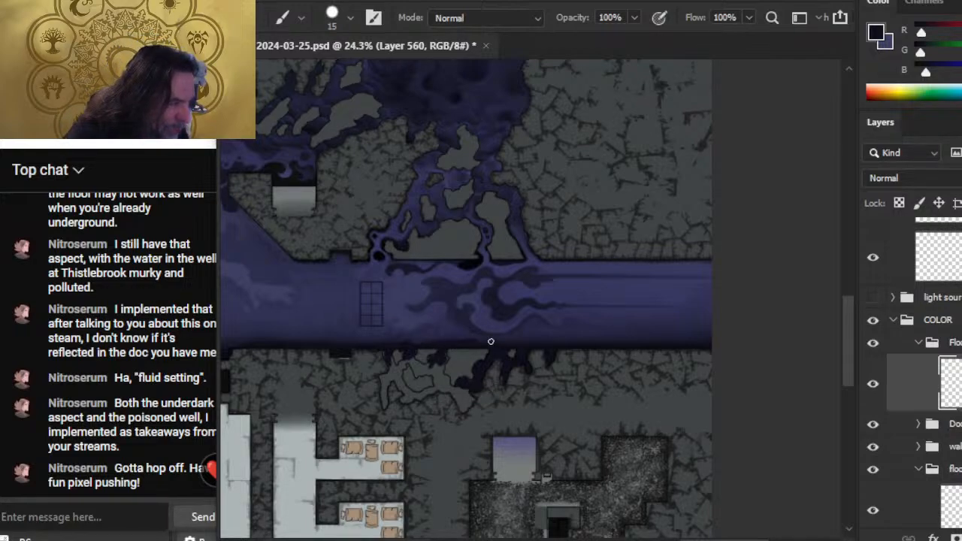
{"action": "key", "text": "r"}
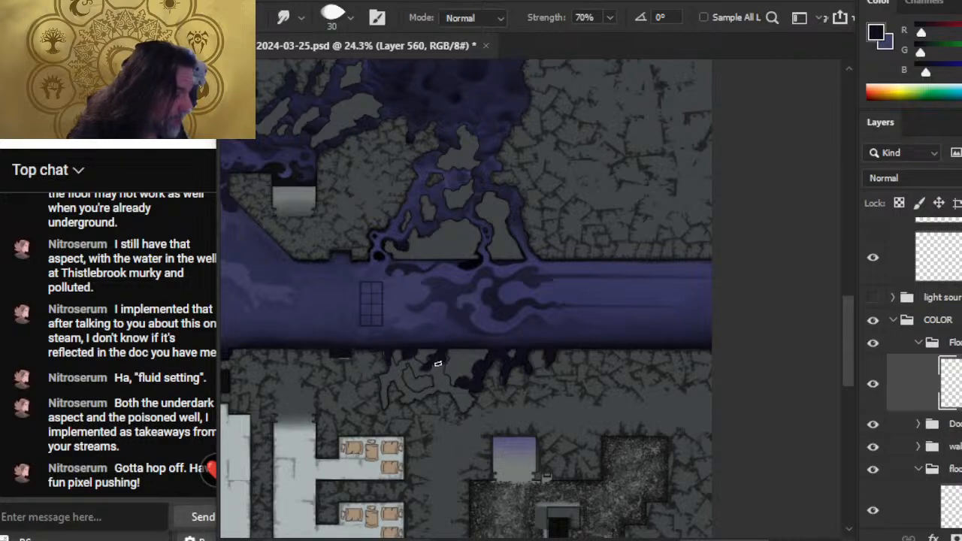
{"action": "key", "text": "b"}
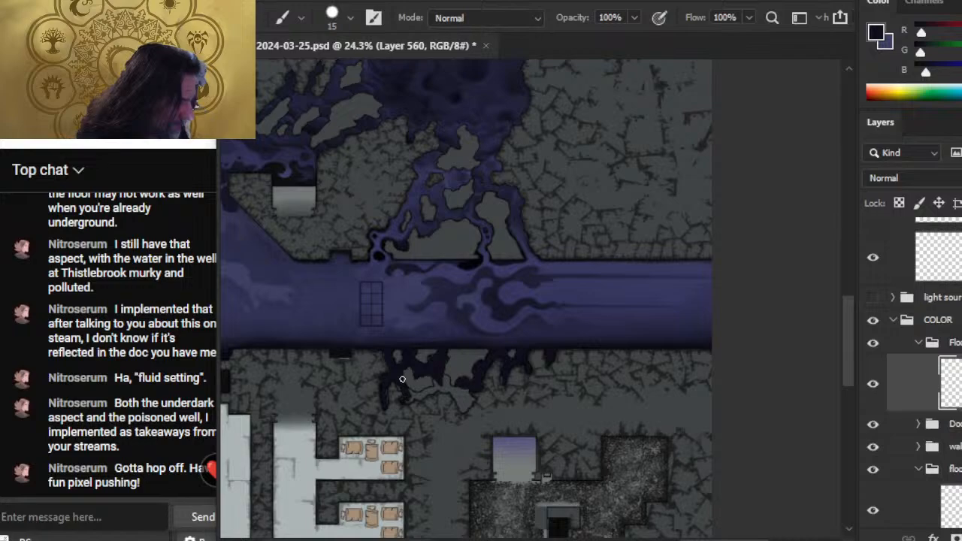
- Fill the remaining middle and lowest cracks south of the corridor with dark navy at brush size 15
{"action": "left_click_drag", "start_coordinate": [412, 376], "coordinate": [554, 204]}
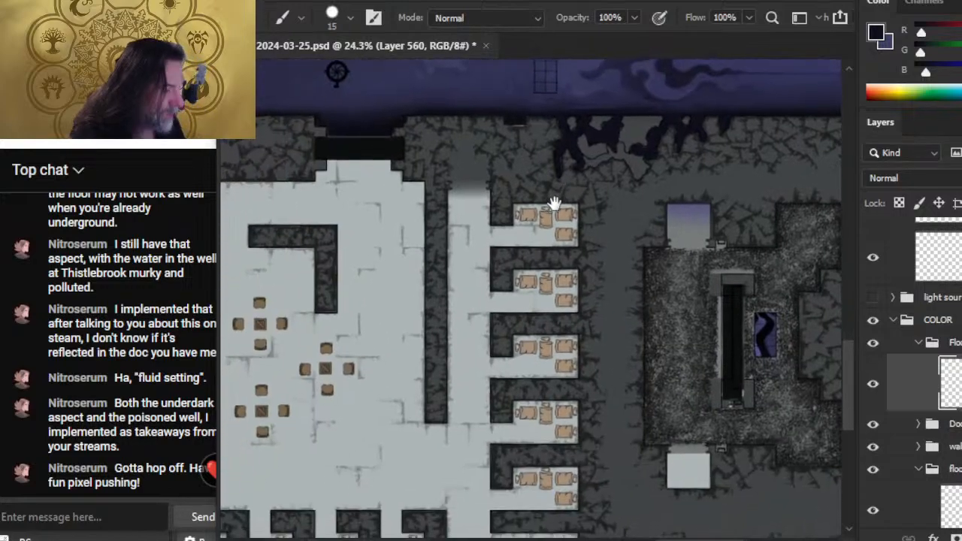
{"action": "left_click_drag", "start_coordinate": [443, 367], "coordinate": [428, 489]}
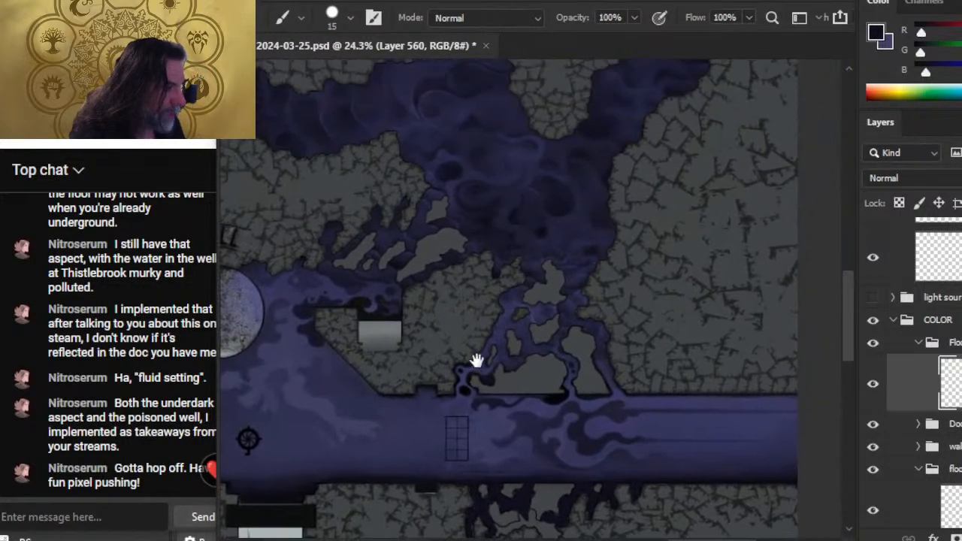
{"action": "mouse_move", "coordinate": [477, 320]}
{"action": "left_mouse_down"}
{"action": "mouse_move", "coordinate": [457, 200]}
{"action": "mouse_move", "coordinate": [465, 141]}
{"action": "left_mouse_up"}
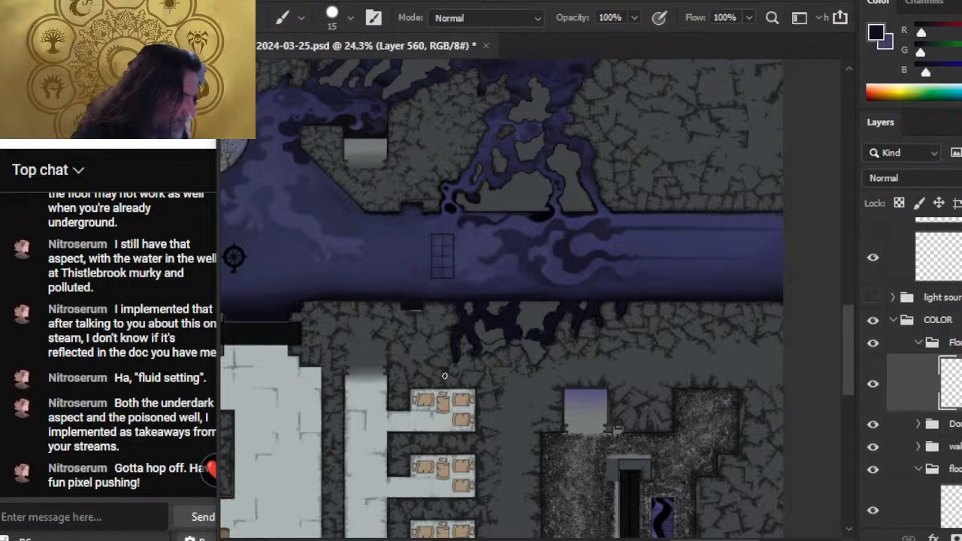
{"action": "left_click_drag", "start_coordinate": [453, 359], "coordinate": [446, 392]}
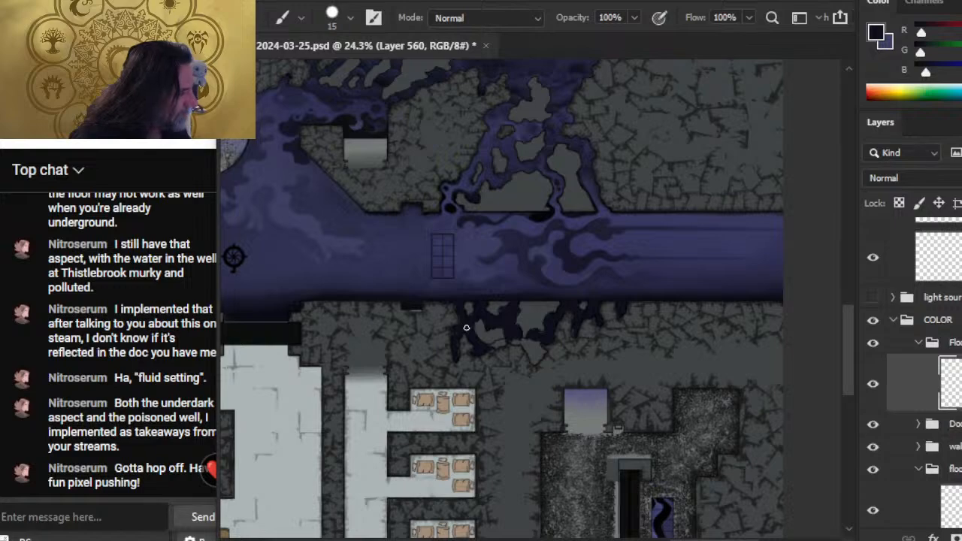
{"action": "key", "text": "r"}
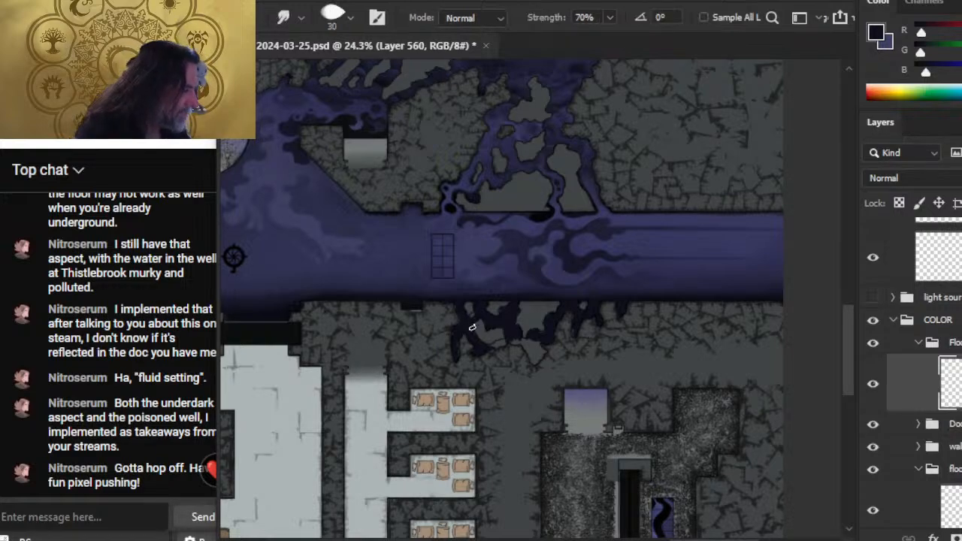
{"action": "key", "text": "b"}
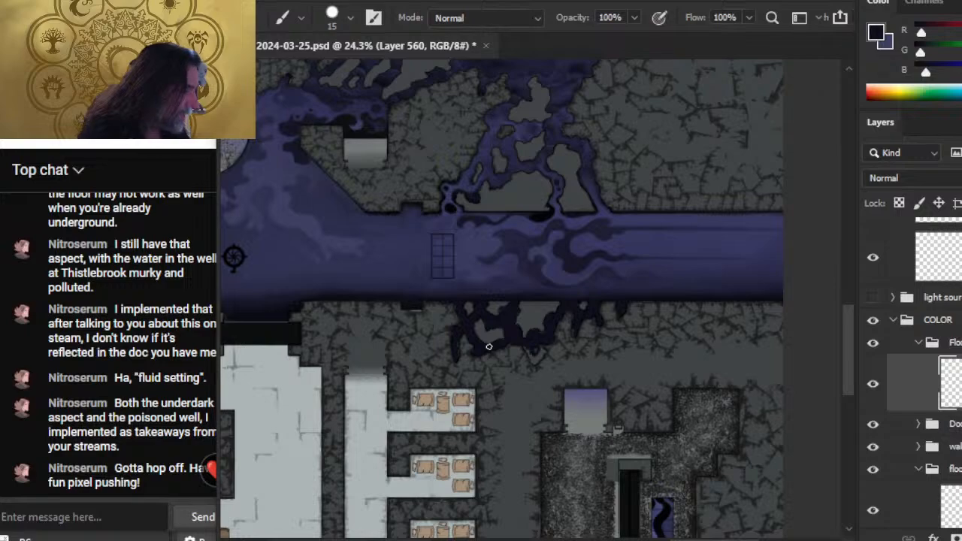
{"action": "key", "text": "e"}
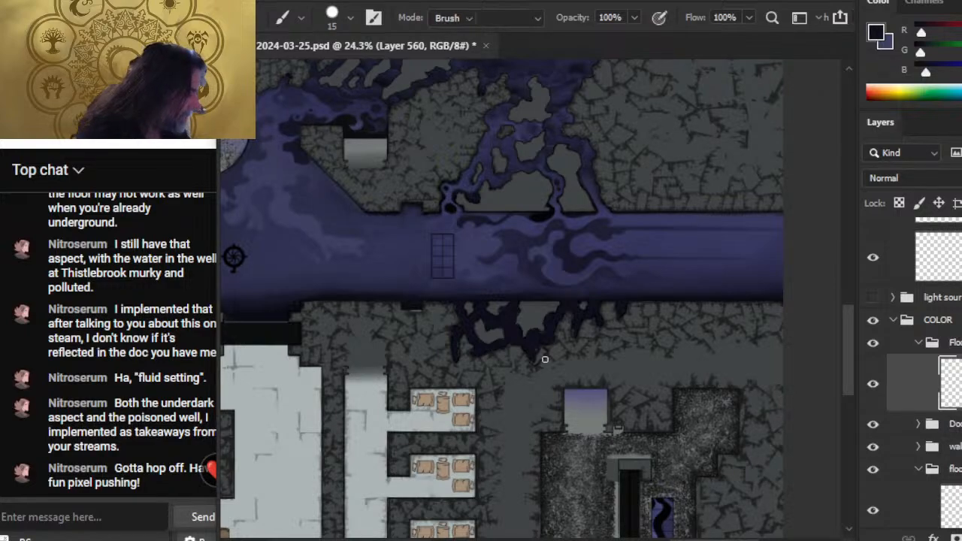
{"action": "key", "text": "b"}
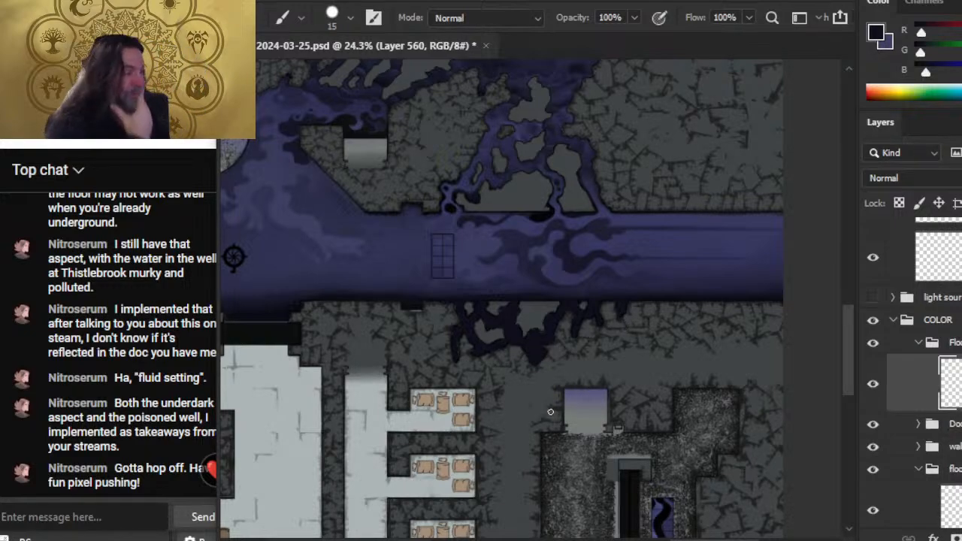
- Blend the dark shading along the corridor's south edge by smudging at 40% strength with sizes 40 and 50
{"action": "key", "text": "r"}
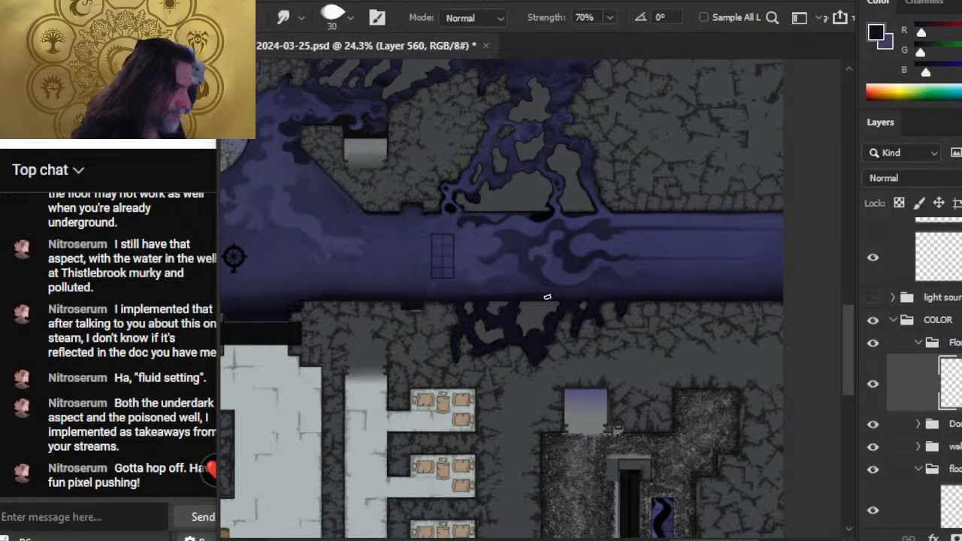
{"action": "key", "text": "4"}
{"action": "key", "text": "bracketright"}
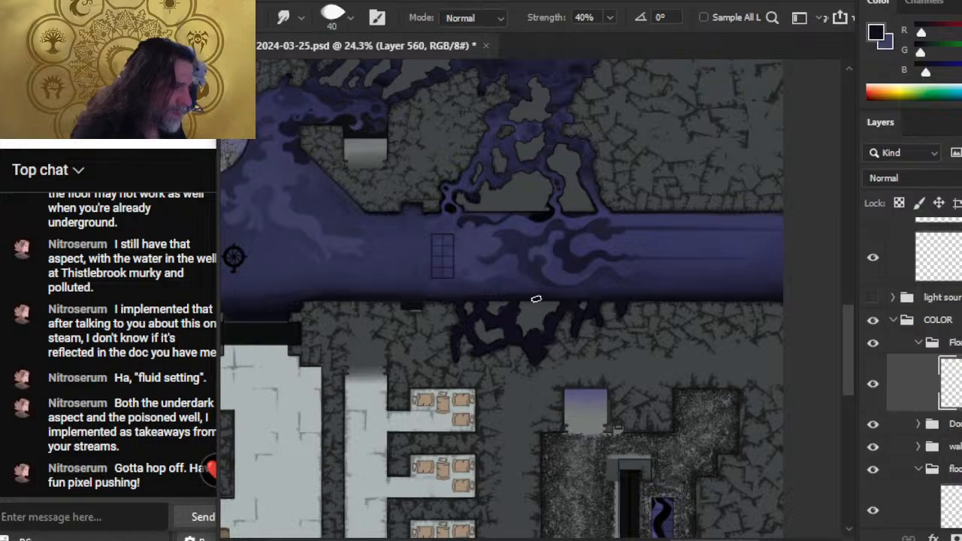
{"action": "key", "text": "shift"}
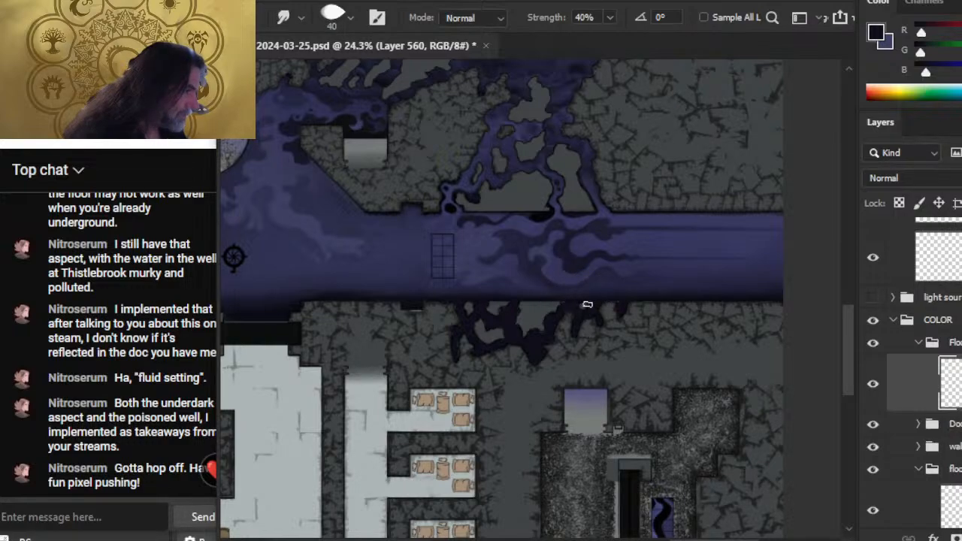
{"action": "key", "text": "b"}
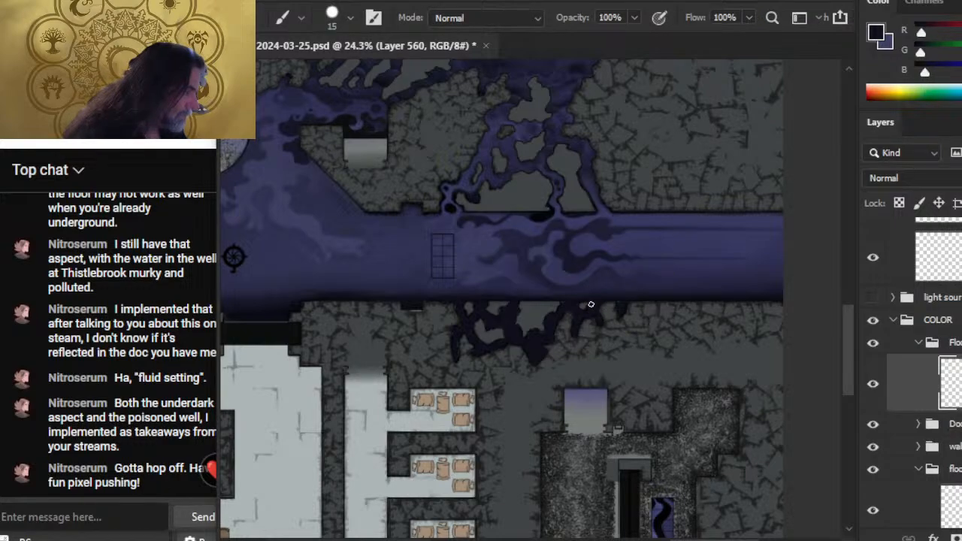
{"action": "key", "text": "r"}
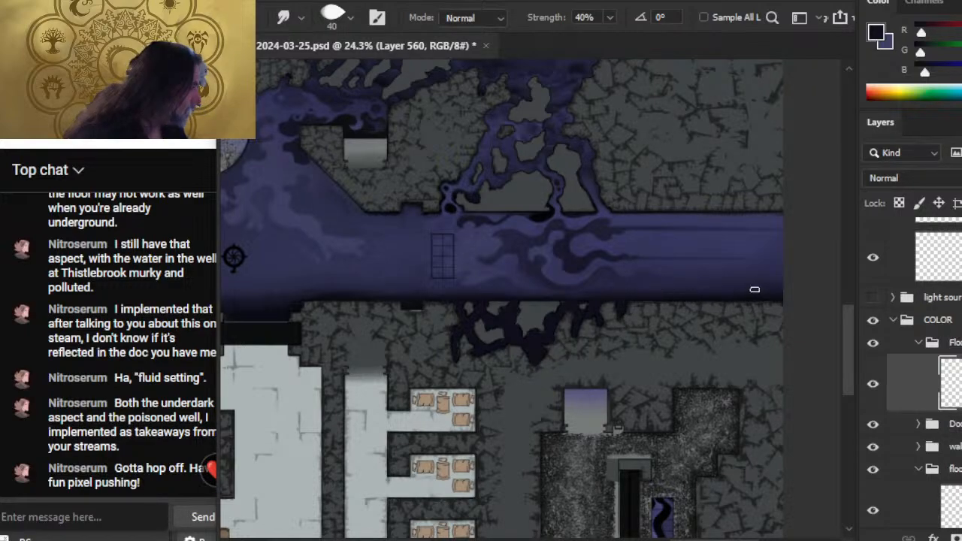
{"action": "key", "text": "bracketright"}
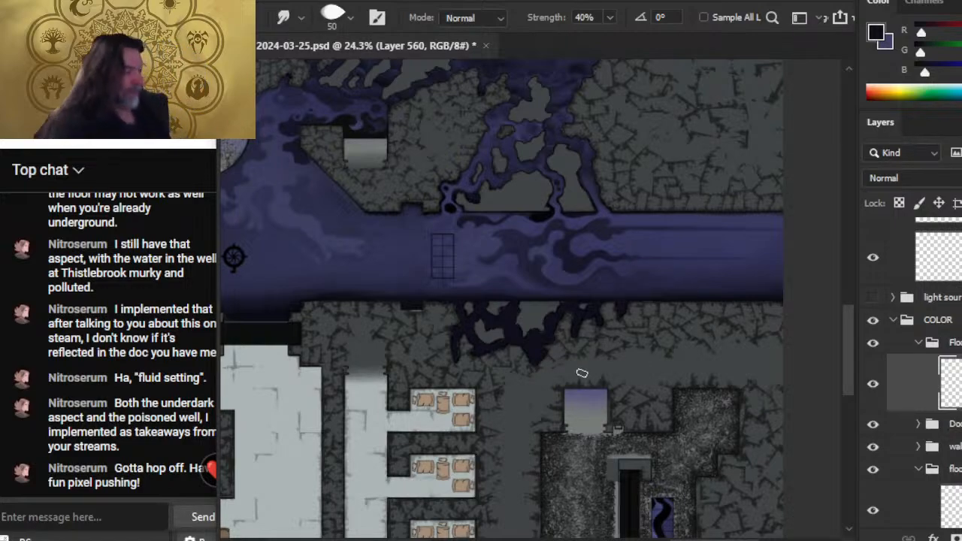
- Paint a near-black curl at brush size 15 between the western channel's mouth and the floor grid's northwest corner
{"action": "left_click_drag", "start_coordinate": [438, 304], "coordinate": [528, 348]}
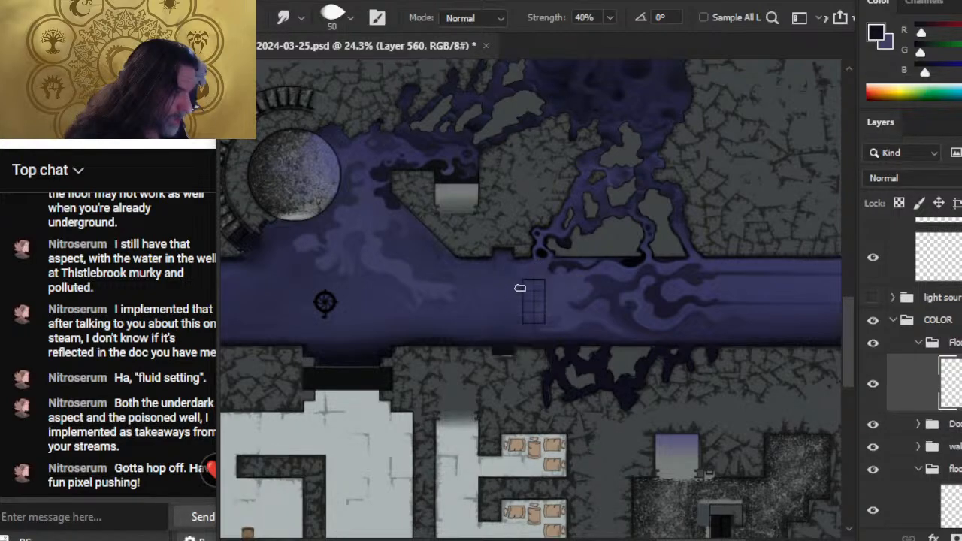
{"action": "key", "text": "b"}
{"action": "left_click", "coordinate": [536, 269], "text": "alt"}
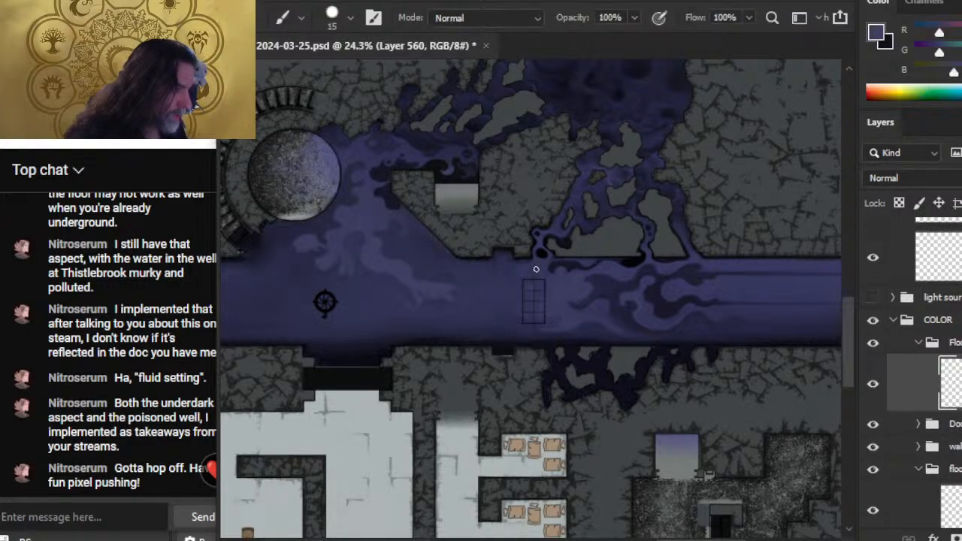
{"action": "key", "text": "x"}
{"action": "left_click_drag", "start_coordinate": [536, 266], "coordinate": [531, 273]}
{"action": "key", "text": "r"}
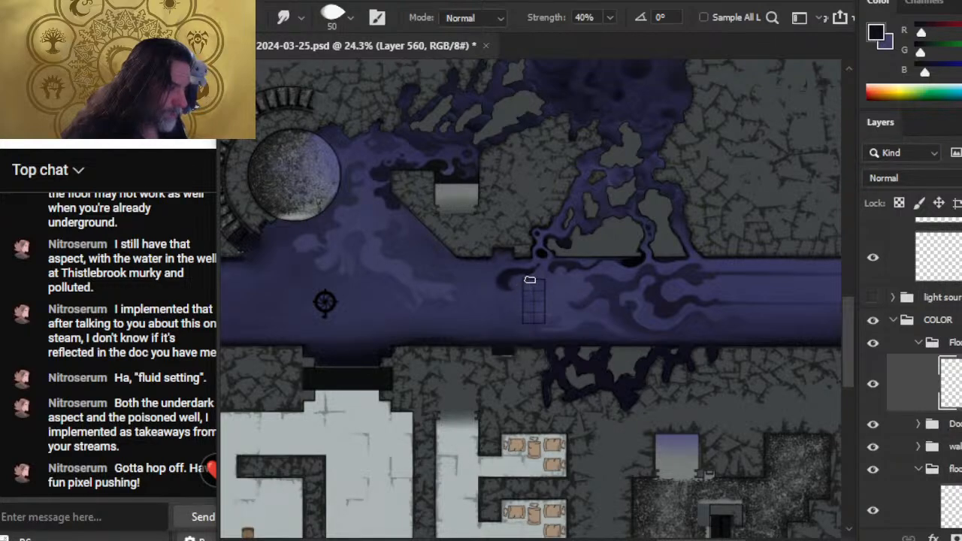
- Smudge the dark curl beside the floor grid at size 35, mixing in muted navy sampled from the water and drawing currents across the grid
{"action": "key", "text": "["}
{"action": "key", "text": "["}
{"action": "key", "text": "["}
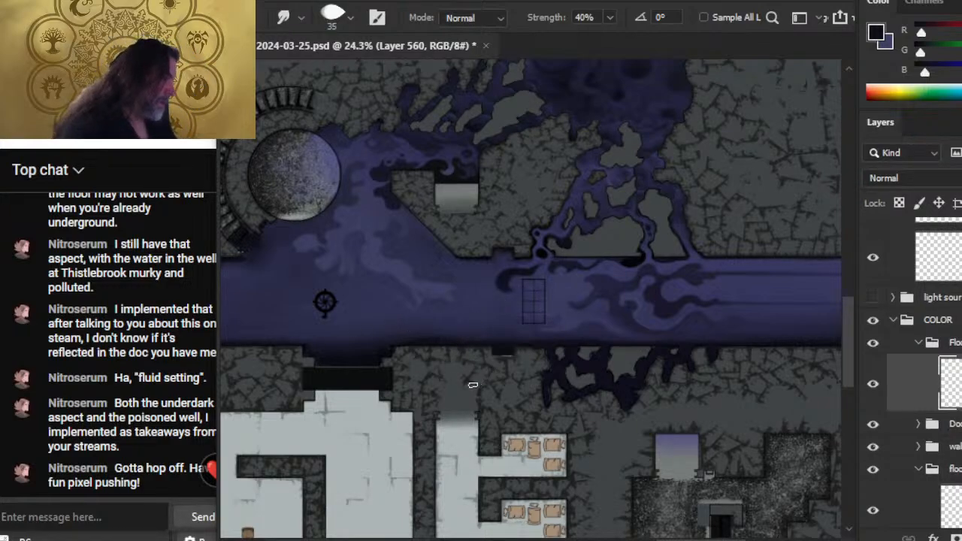
{"action": "key", "text": "b"}
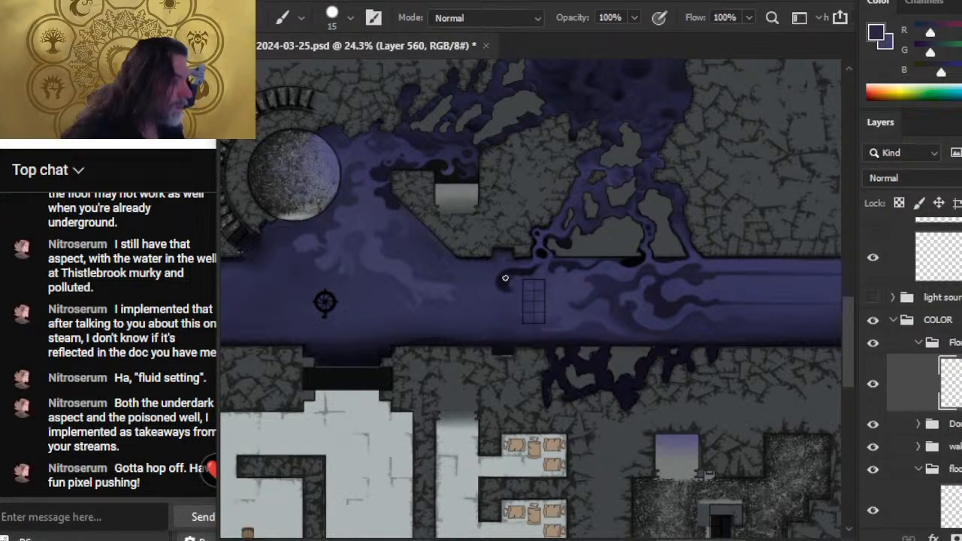
{"action": "key", "text": "r"}
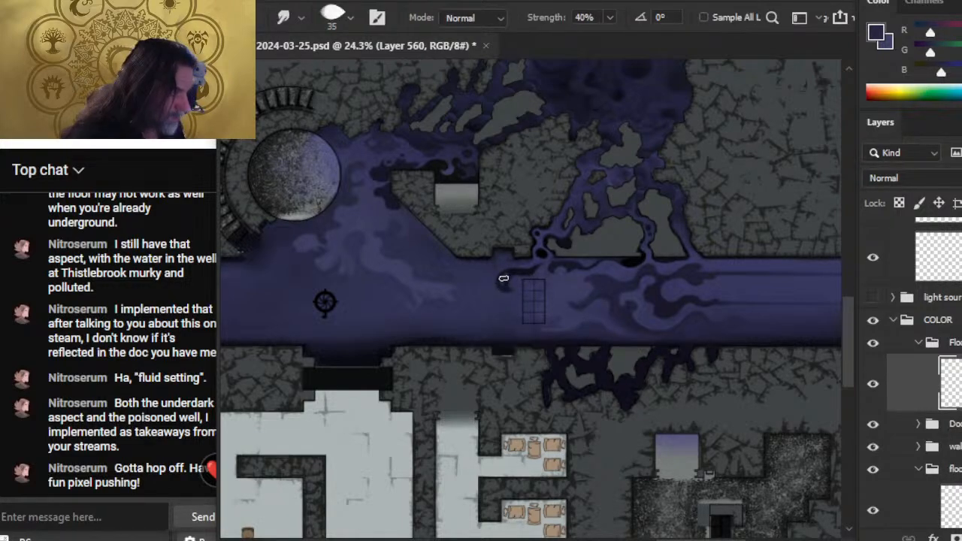
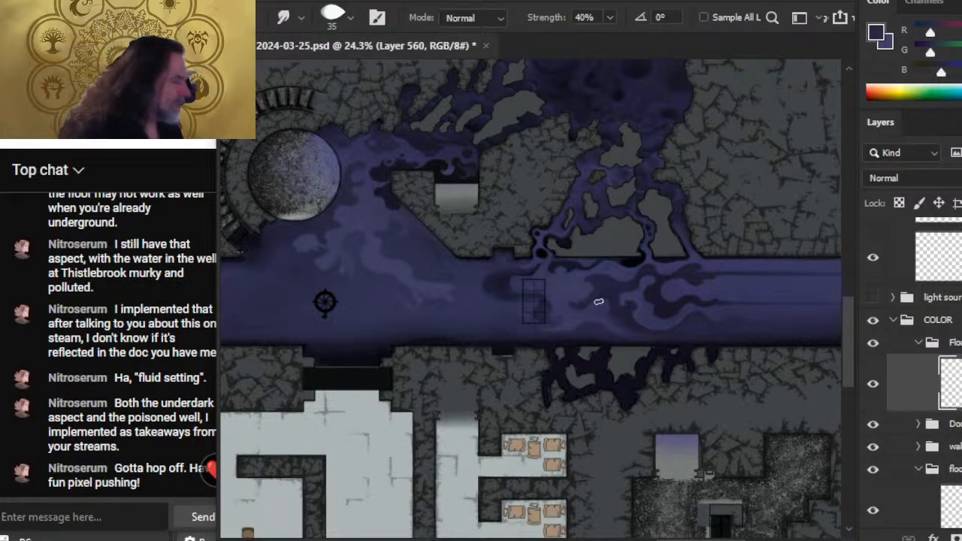
- Refine the dark curl beside the floor grid's northwest corner with navy sampled from the water at brush size 15, smudging its edges
{"action": "key", "text": "b"}
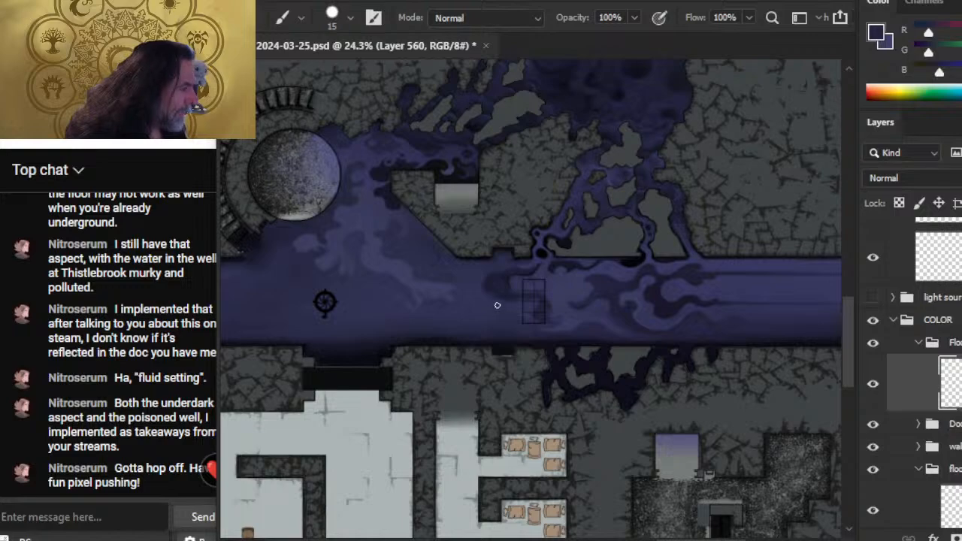
{"action": "key", "text": "r"}
{"action": "key", "text": "b"}
{"action": "key", "text": "alt"}
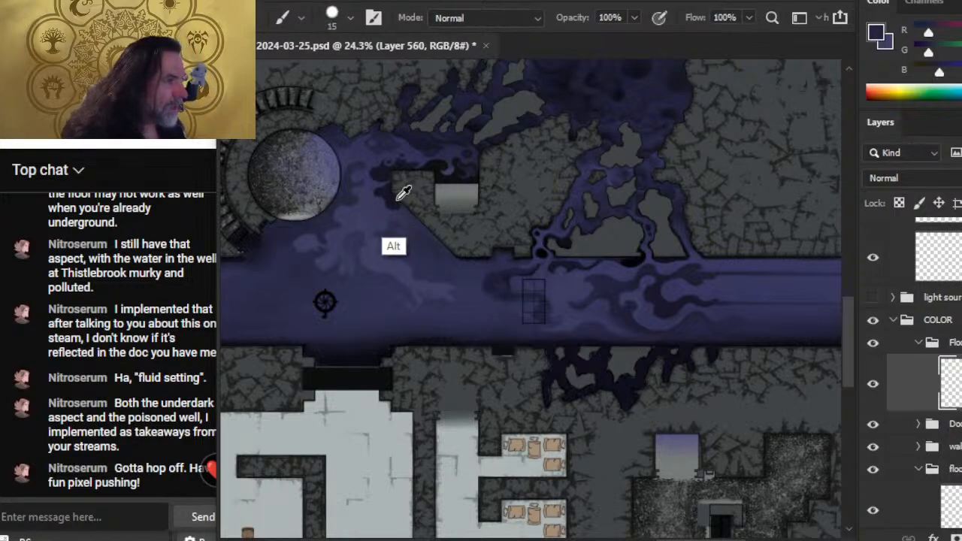
{"action": "left_click", "coordinate": [346, 197], "text": "alt"}
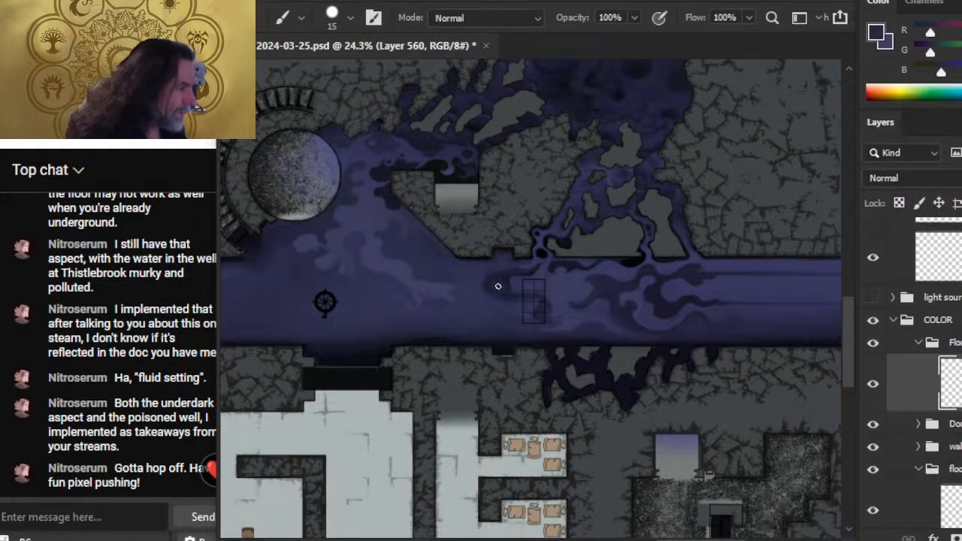
{"action": "left_click", "coordinate": [269, 274], "text": "alt"}
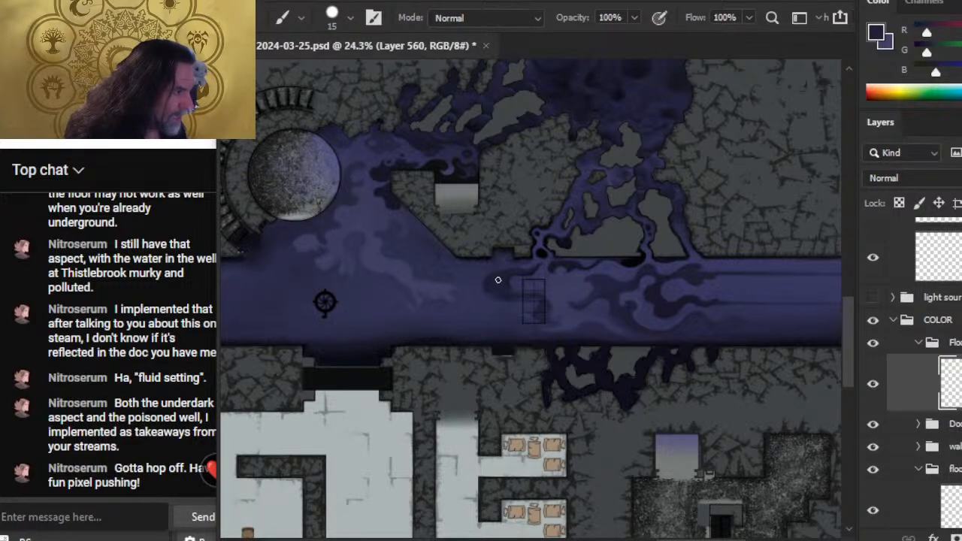
{"action": "key", "text": "r"}
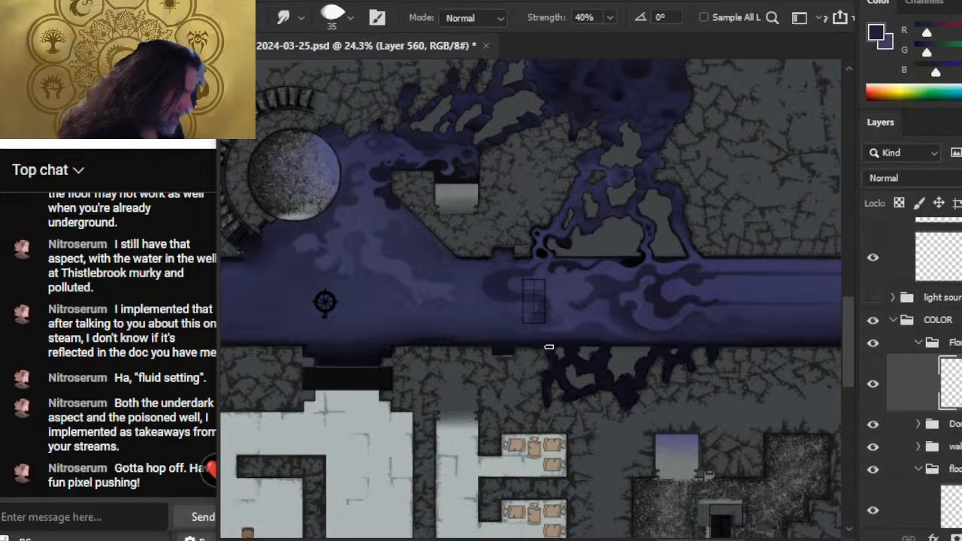
- Switch to Chrome to check the live stream's video feed, and return to the map in Photoshop
{"action": "key", "text": "alt+Tab"}
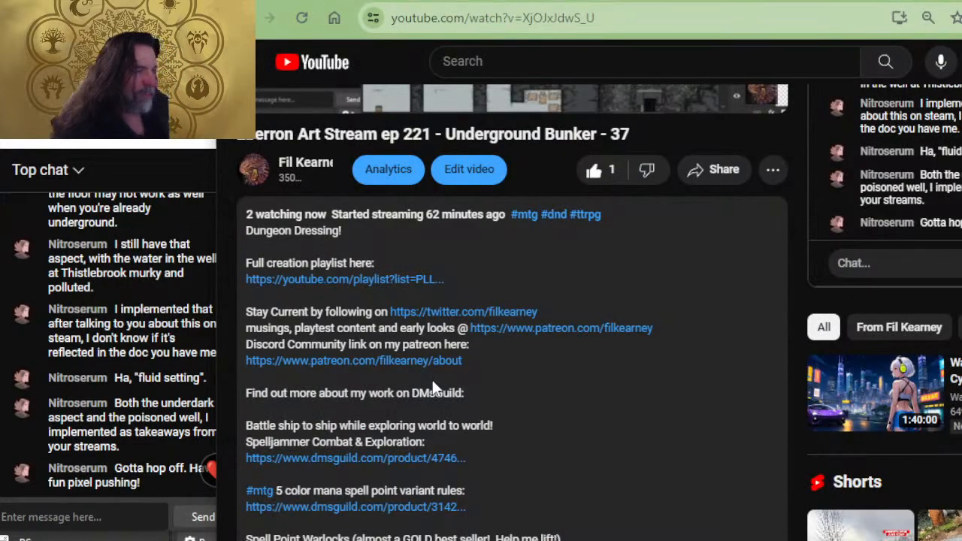
{"action": "scroll", "coordinate": [432, 379], "scroll_direction": "up", "scroll_amount": 4}
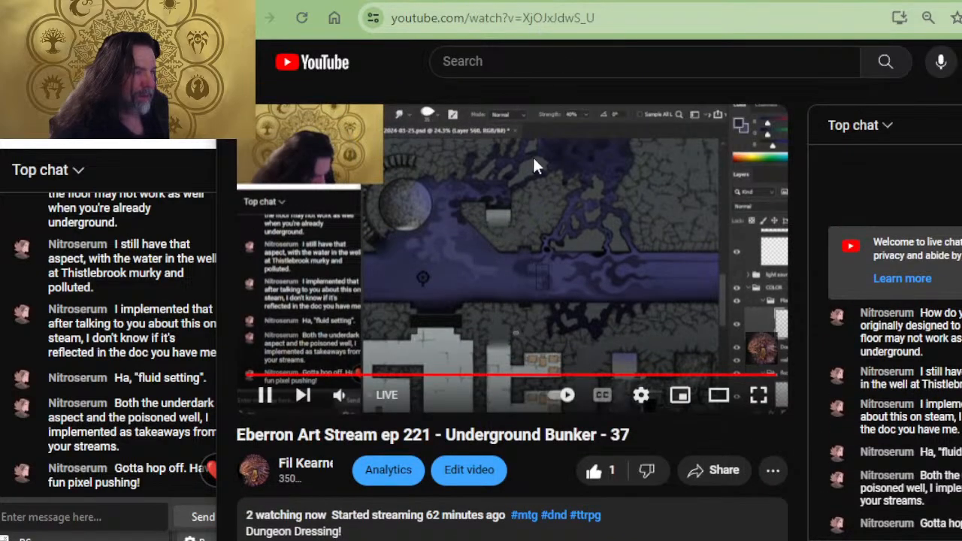
{"action": "key", "text": "alt+Tab"}
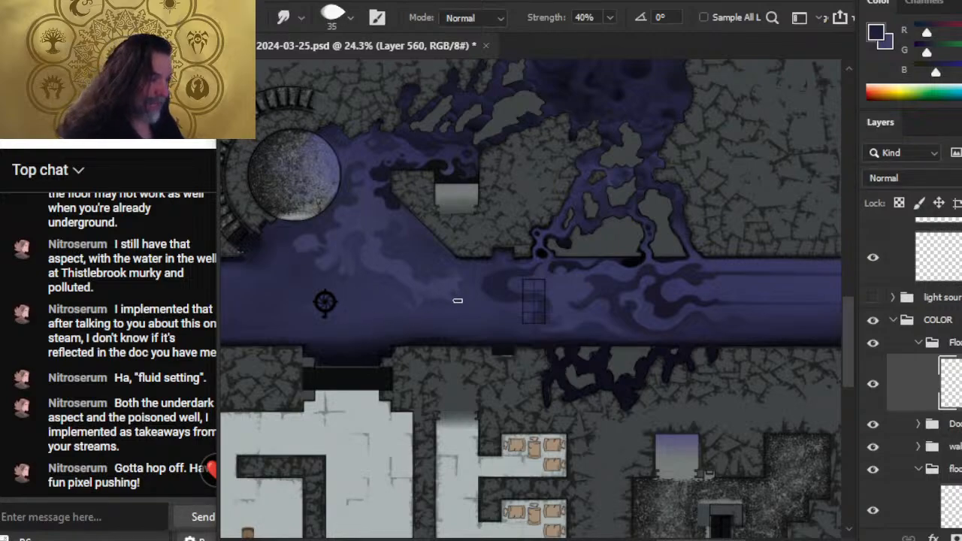
- Smudge the dark curl and surrounding currents west of the floor grid at 40% strength, using sizes 35 and 25
{"action": "key", "text": "ctrl+space"}
{"action": "left_click_drag", "start_coordinate": [462, 294], "coordinate": [496, 294]}
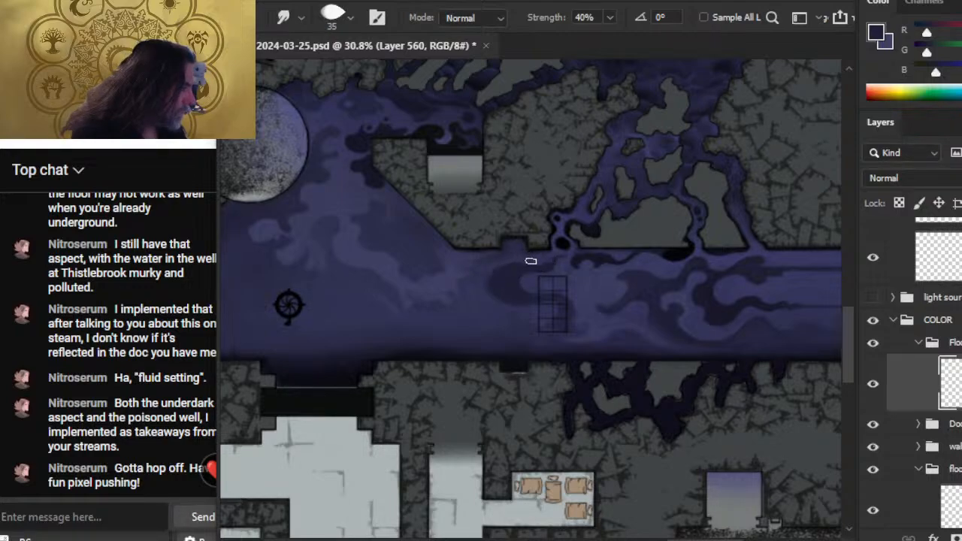
{"action": "key", "text": "bracketleft"}
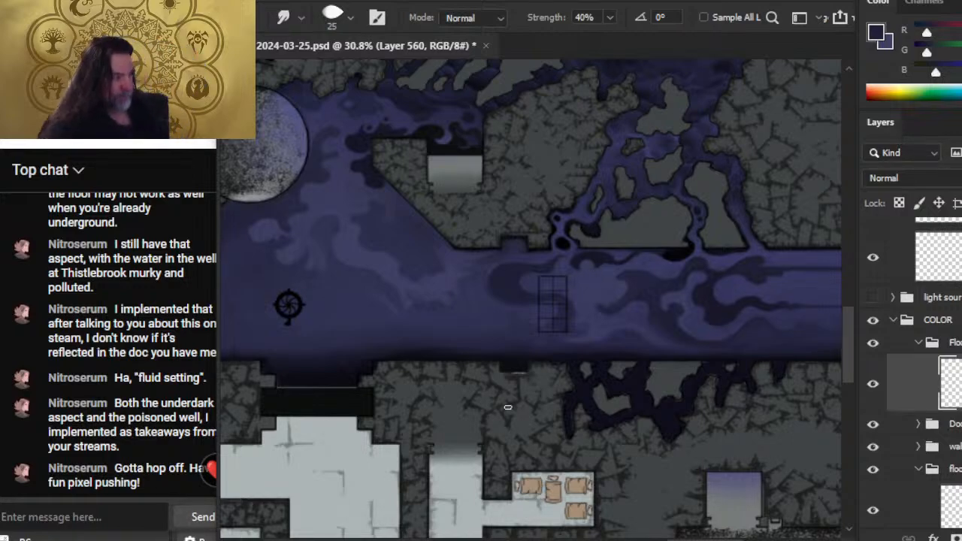
- Save the map and smudge the pale swirls northeast of the compass wheel at size 35 and 70% strength
{"action": "key", "text": "z"}
{"action": "mouse_move", "coordinate": [611, 282]}
{"action": "left_mouse_down"}
{"action": "mouse_move", "coordinate": [559, 279]}
{"action": "mouse_move", "coordinate": [549, 397]}
{"action": "left_mouse_up"}
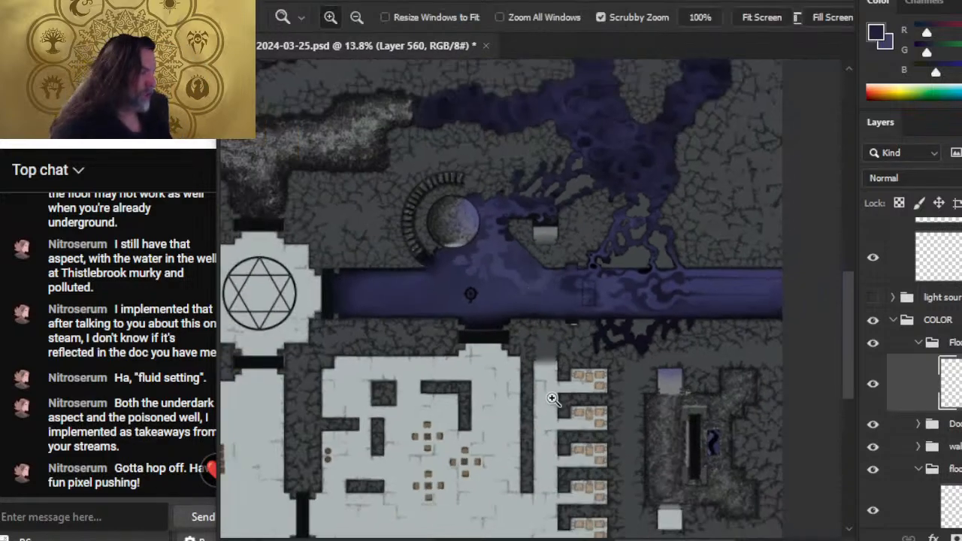
{"action": "left_click_drag", "start_coordinate": [545, 299], "coordinate": [625, 305]}
{"action": "key", "text": "bracketright"}
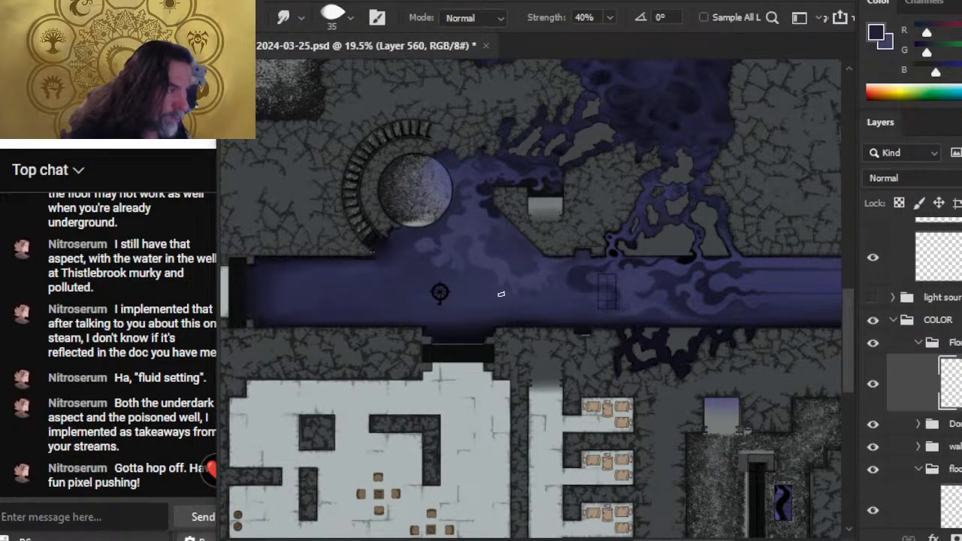
{"action": "key", "text": "7"}
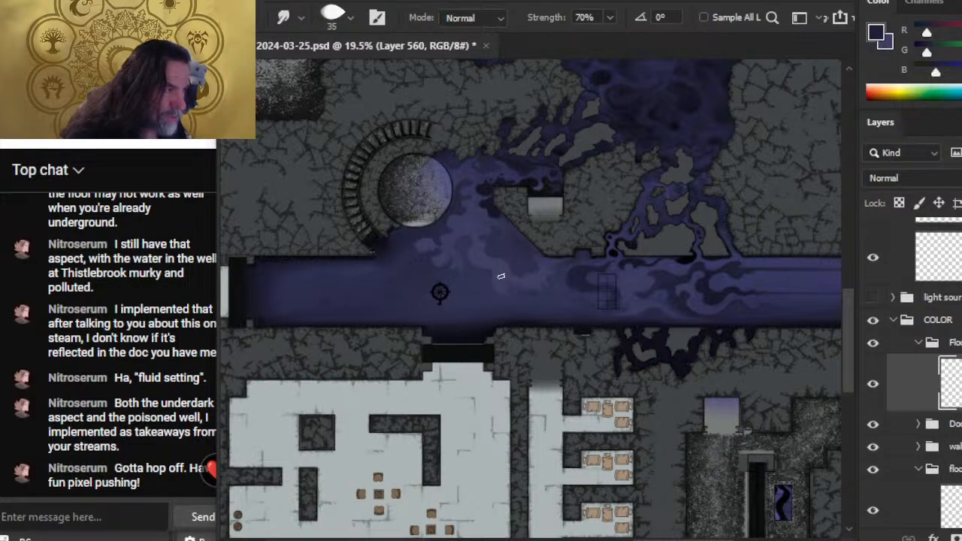
{"action": "key", "text": "ctrl+s"}
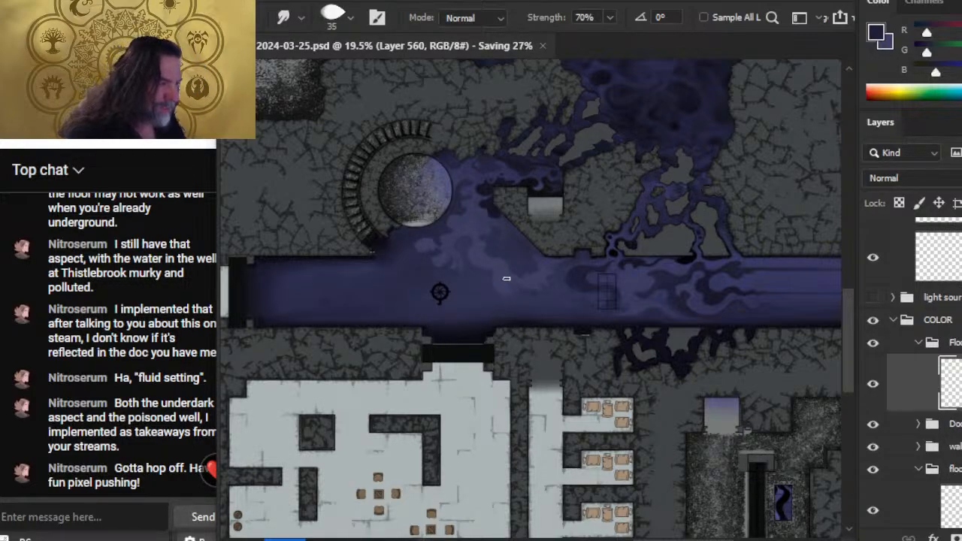
{"action": "left_click_drag", "start_coordinate": [506, 279], "coordinate": [513, 285]}
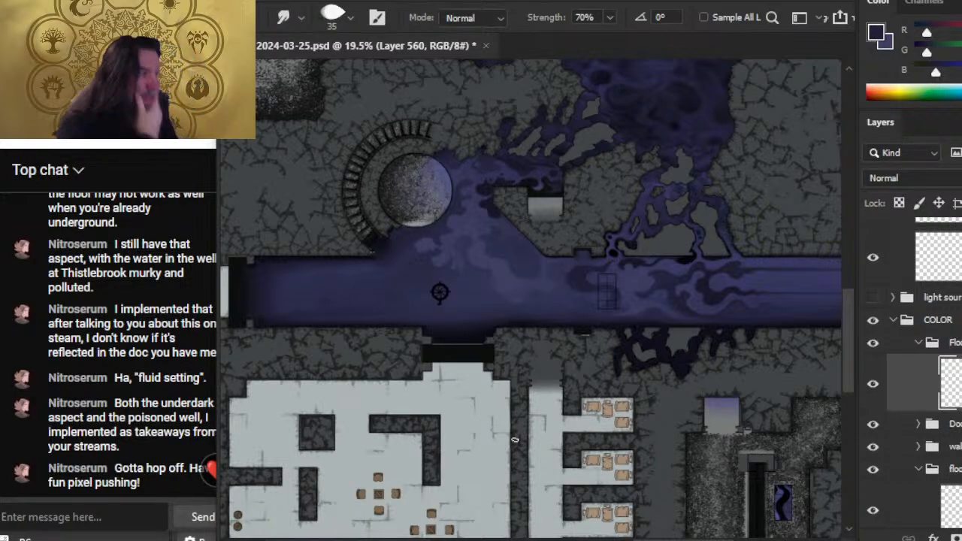
- Smudge broader pale currents around the compass wheel and toward the floor grid at size 50 and 70% strength
{"action": "key", "text": "]"}
{"action": "key", "text": "]"}
{"action": "key", "text": "]"}
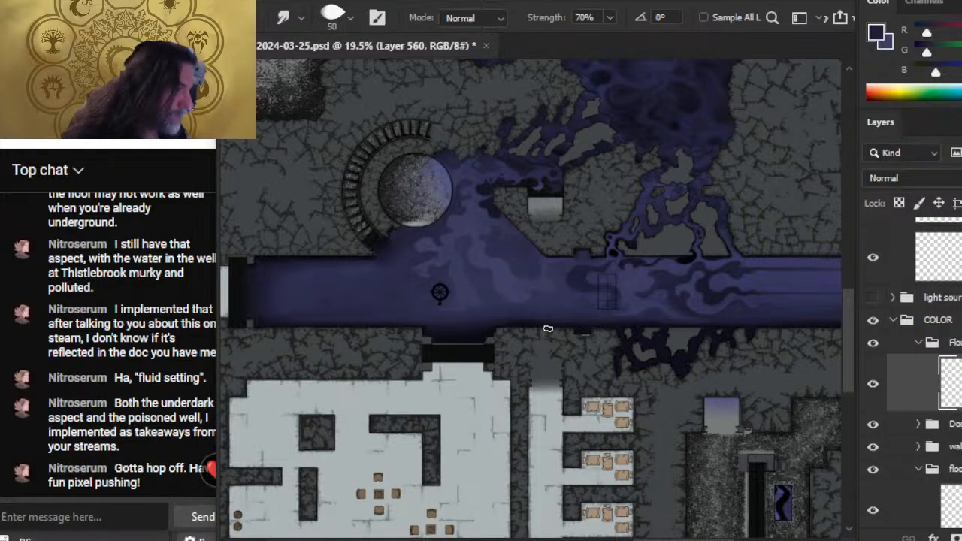
{"action": "key", "text": "shift"}
{"action": "key", "text": "shift"}
{"action": "key", "text": "shift"}
{"action": "key", "text": "shift"}
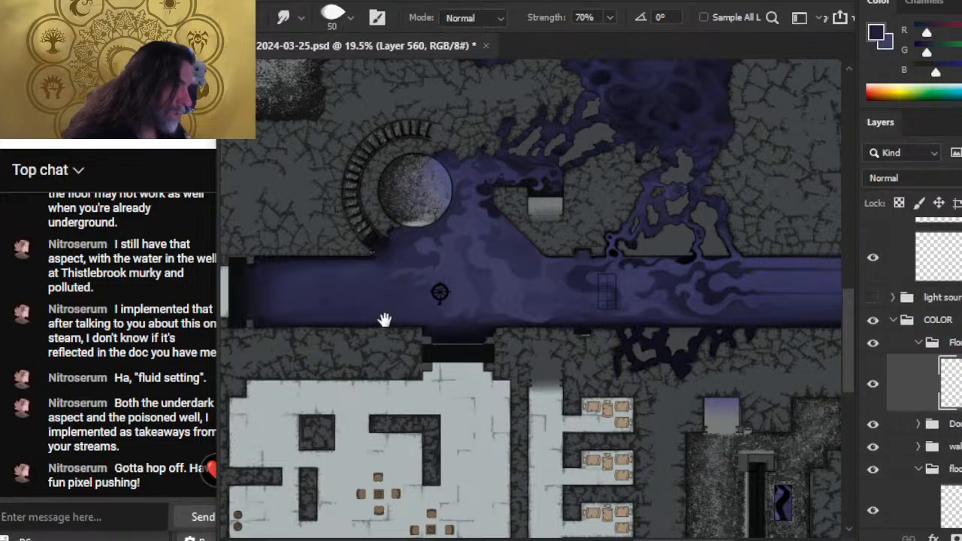
- Smudge long currents along the corridor west of the compass wheel at size 90, with strengths of 70% and 40%
{"action": "left_click_drag", "start_coordinate": [386, 318], "coordinate": [501, 322]}
{"action": "key", "text": "bracketright"}
{"action": "key", "text": "bracketright"}
{"action": "key", "text": "bracketright"}
{"action": "key", "text": "bracketright"}
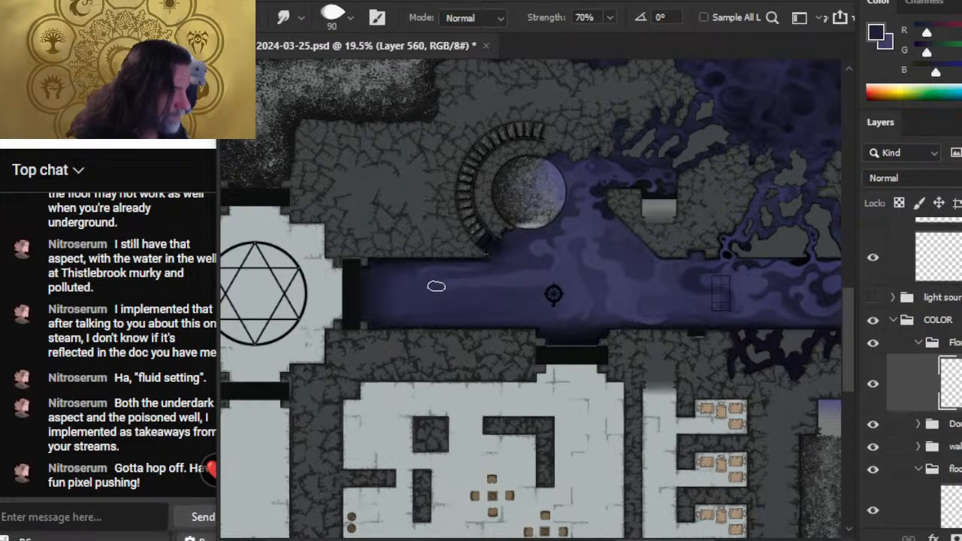
{"action": "key", "text": "4"}
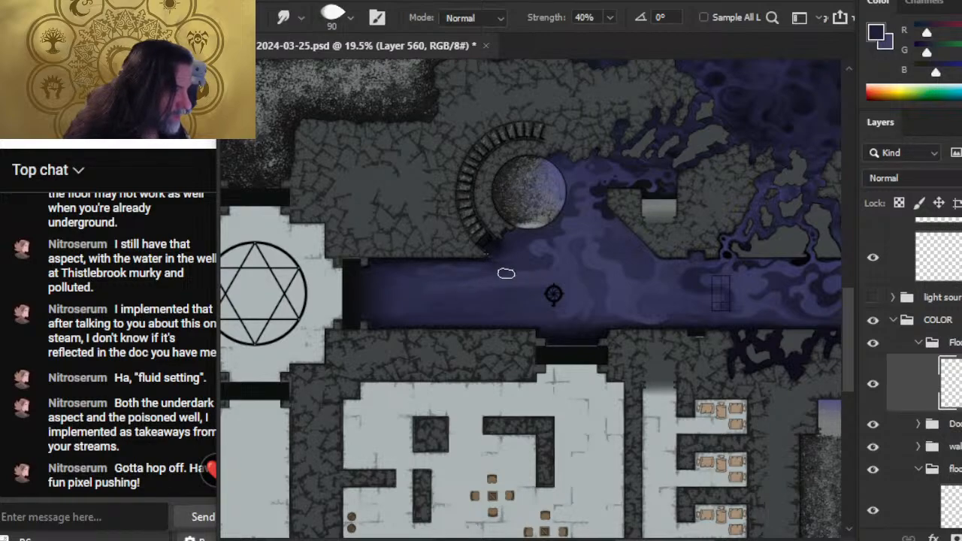
- Blend the water around the compass wheel and into the southern doorway at size 90, with smudge strengths of 76% and 50%
{"action": "key", "text": "7"}
{"action": "key", "text": "6"}
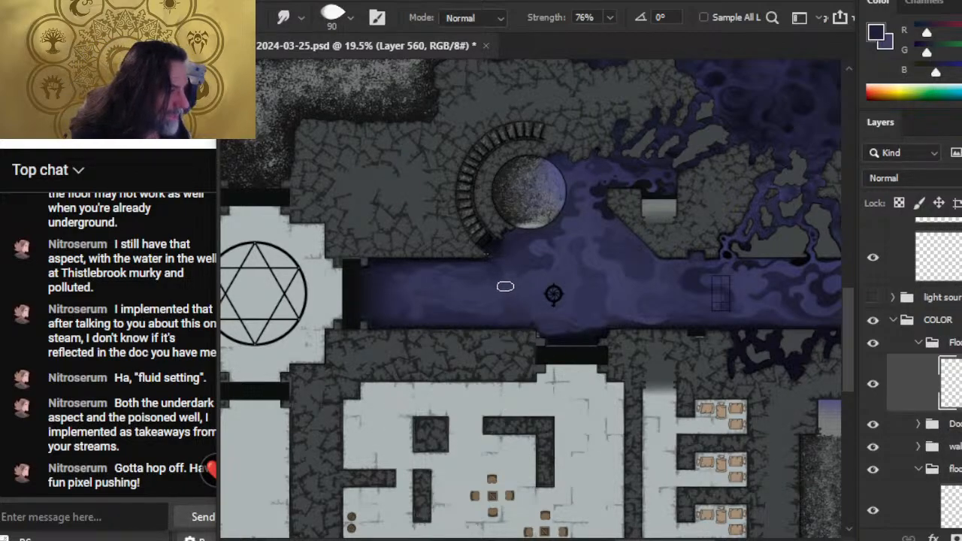
{"action": "key", "text": "5"}
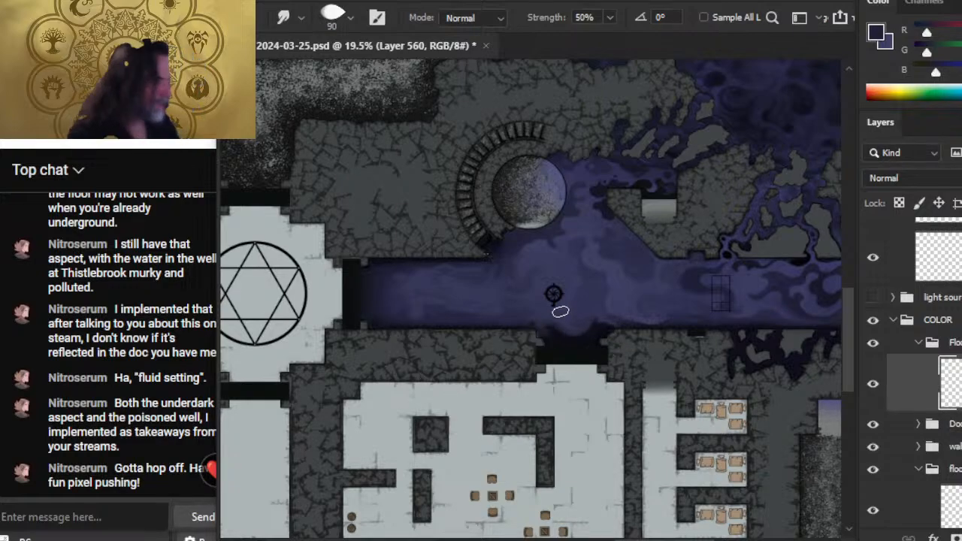
{"action": "left_click_drag", "start_coordinate": [588, 307], "coordinate": [522, 286]}
- Save the finished water work on the map and switch to the live stream page in Chrome
{"action": "left_click_drag", "start_coordinate": [549, 339], "coordinate": [490, 388]}
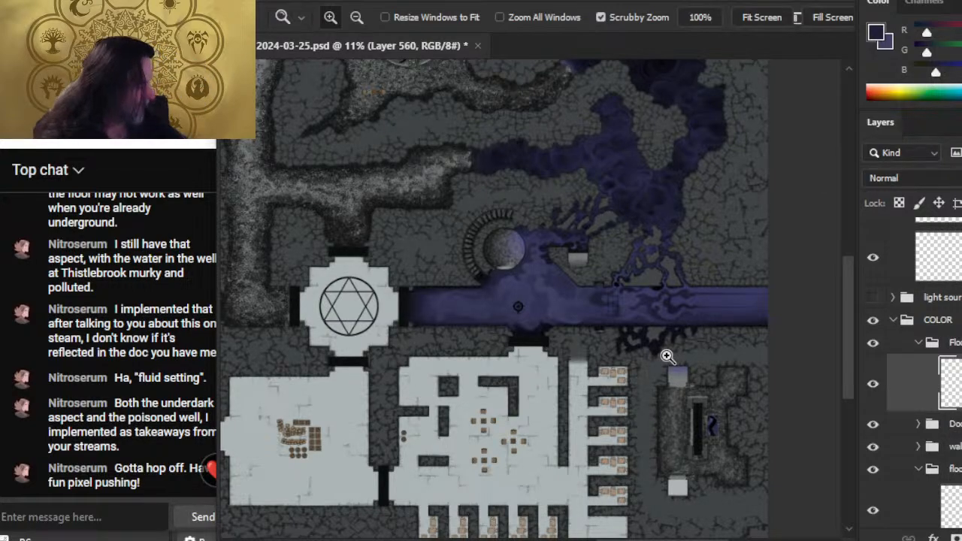
{"action": "key", "text": "ctrl+s"}
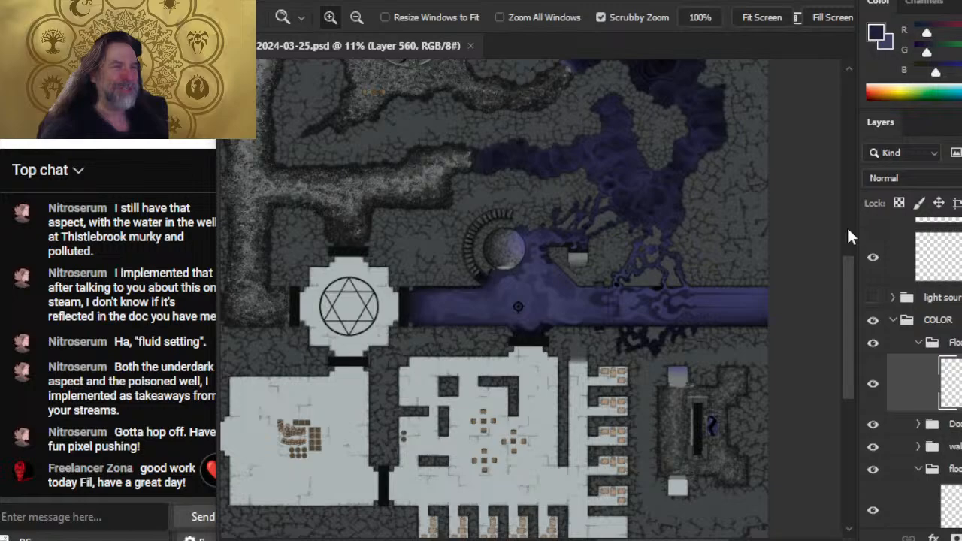
{"action": "key", "text": "alt+Tab"}
{"action": "key", "text": "alt+Tab"}
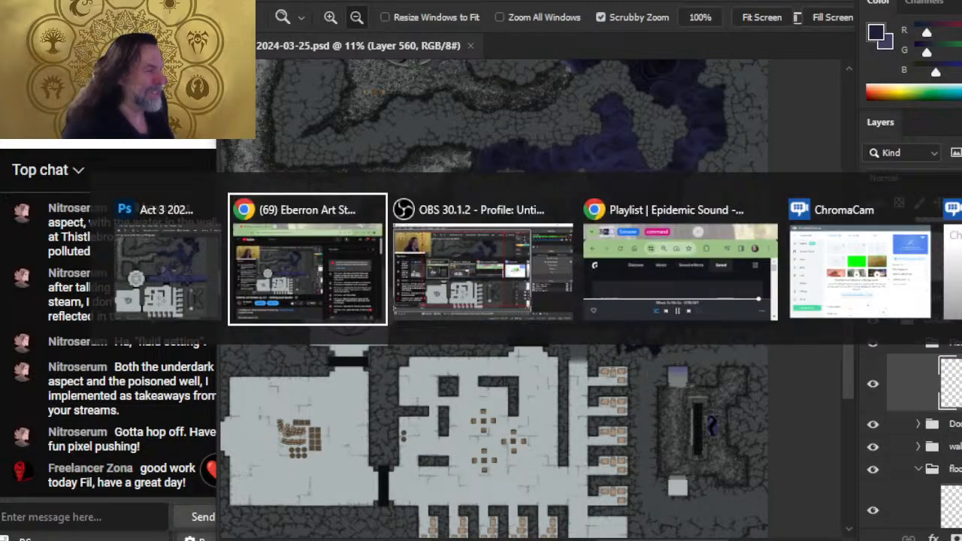